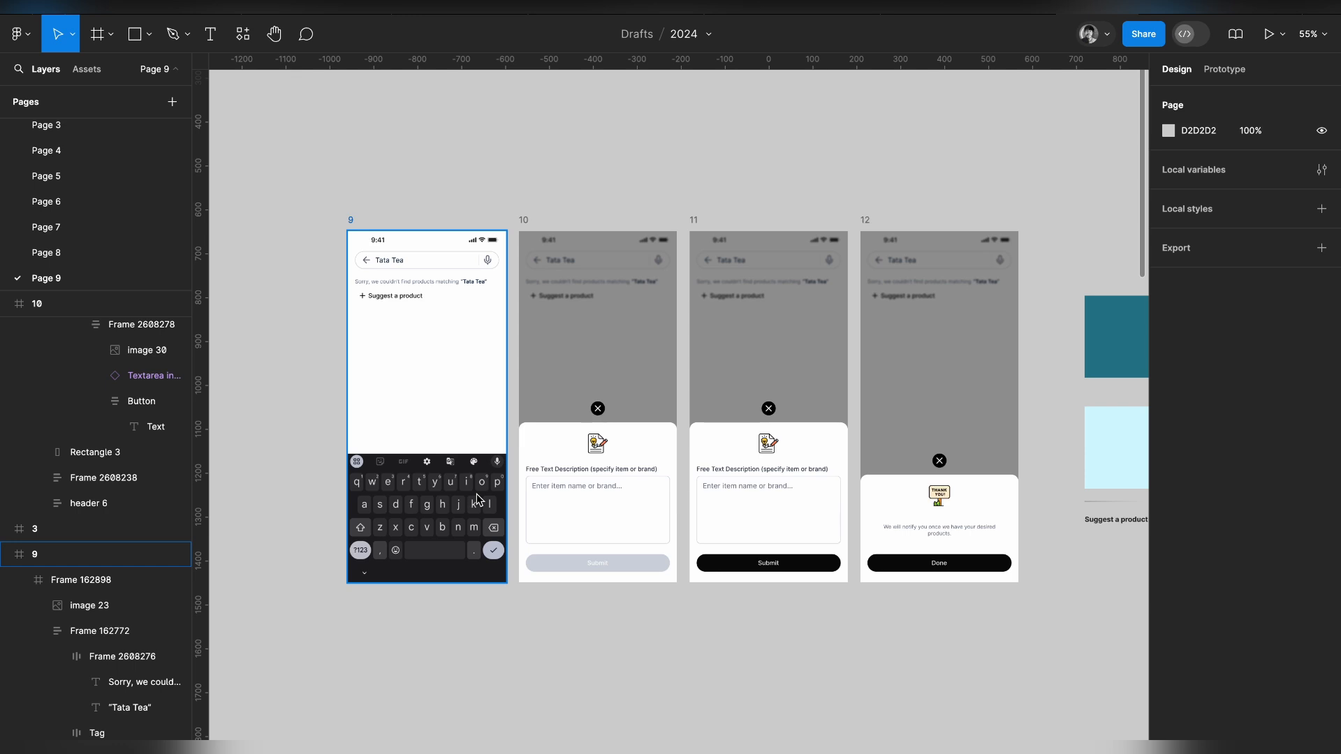
Review the product suggestion flow across frames 9 to 12, from the no-results search to the thank-you sheet.
scroll(375, 306, "up", 5)
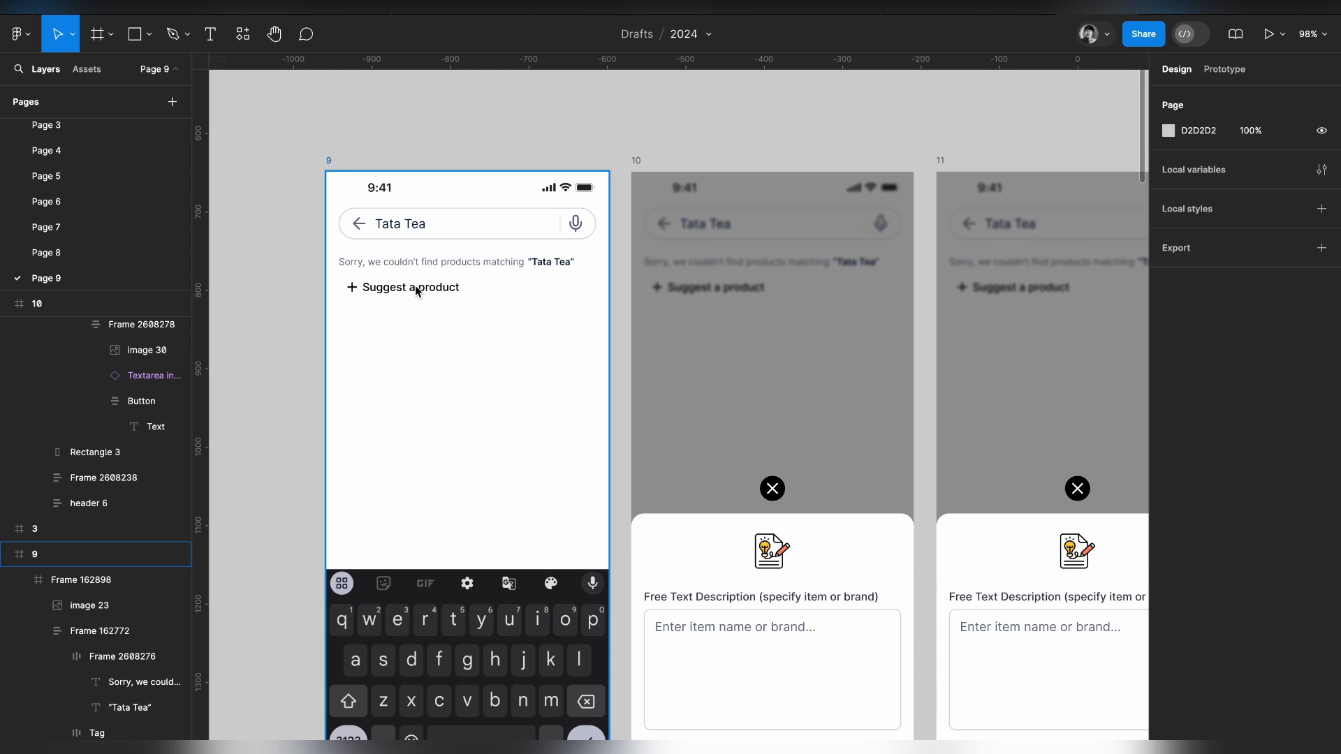
scroll(415, 285, "down", 3)
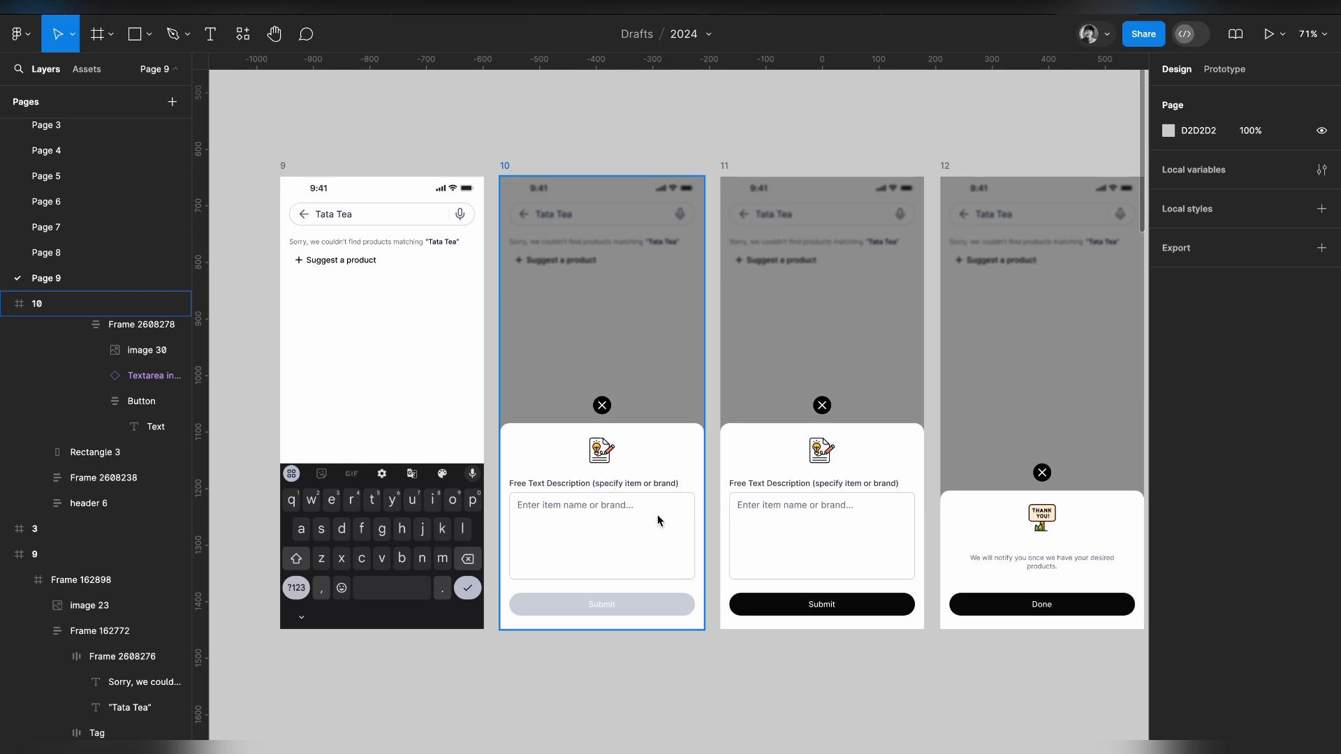
scroll(659, 521, "right", 2)
scroll(659, 521, "down", 1)
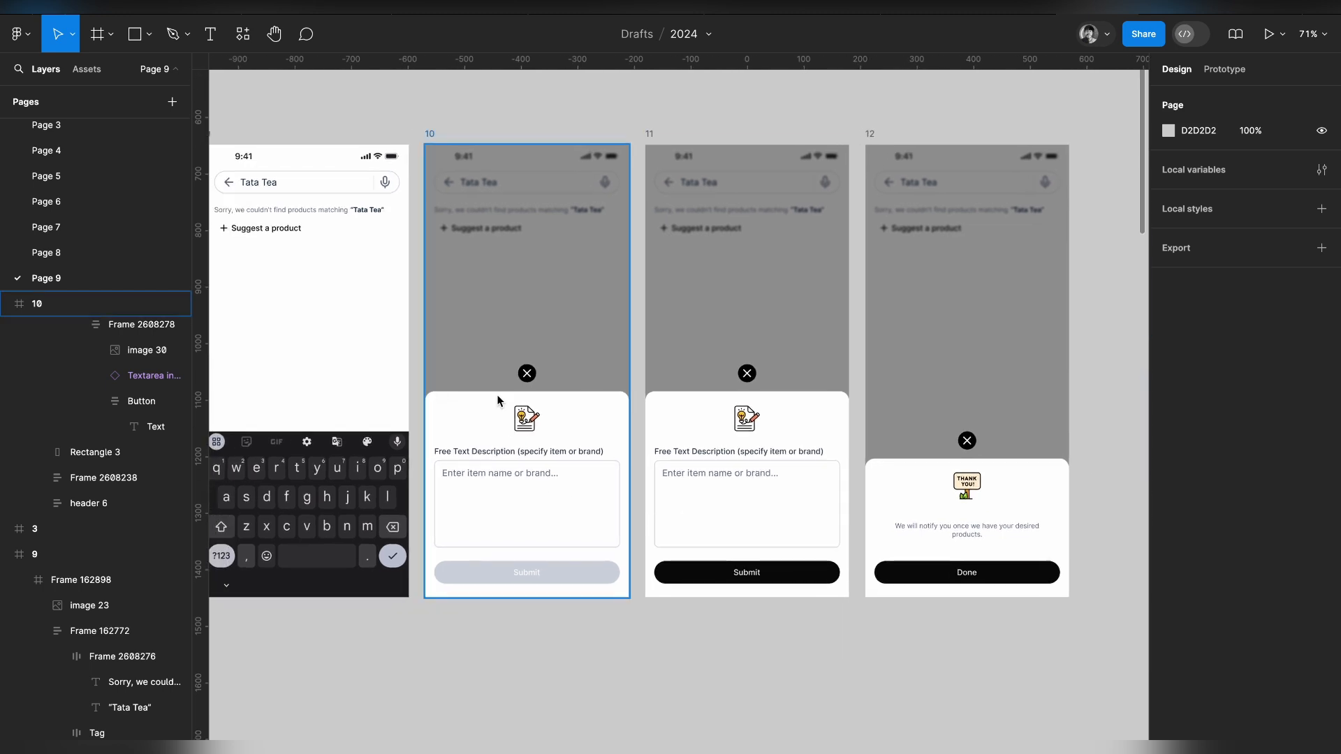
scroll(702, 439, "left", 2)
scroll(702, 439, "right", 3)
scroll(794, 531, "right", 2)
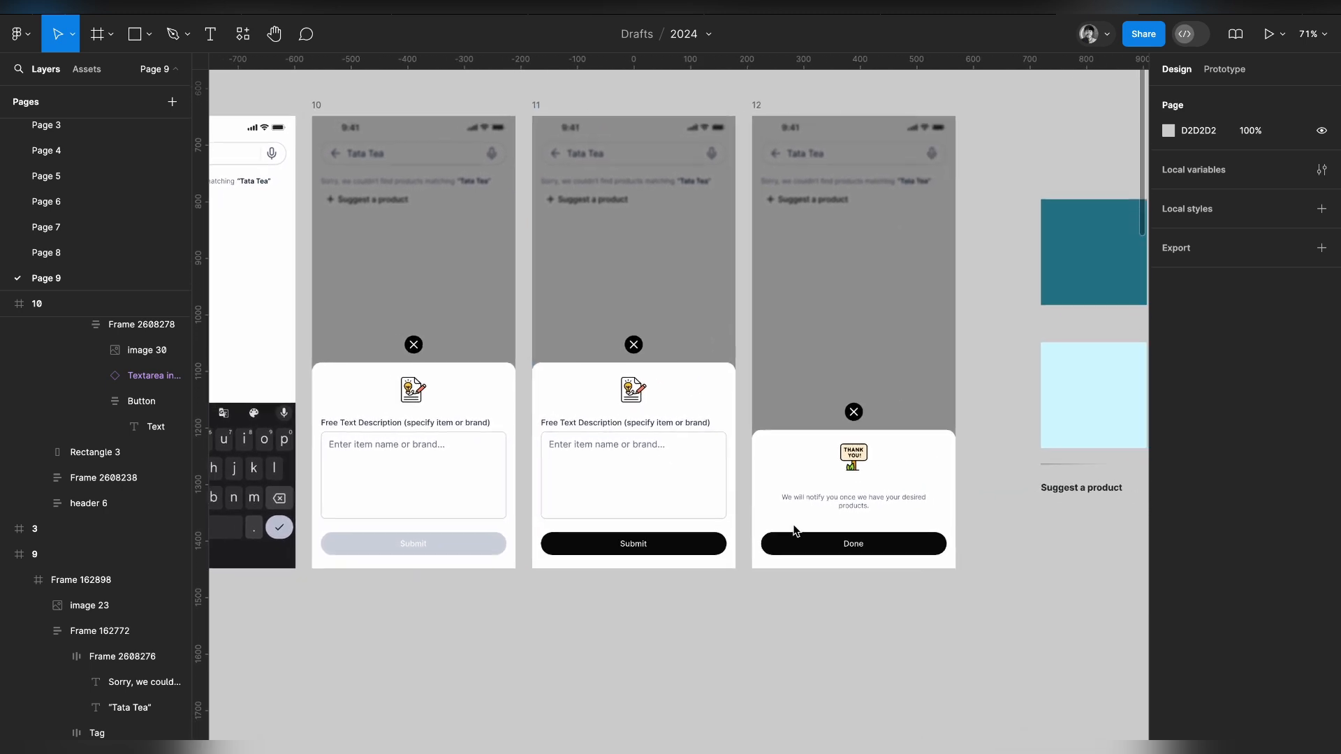
scroll(794, 531, "left", 6)
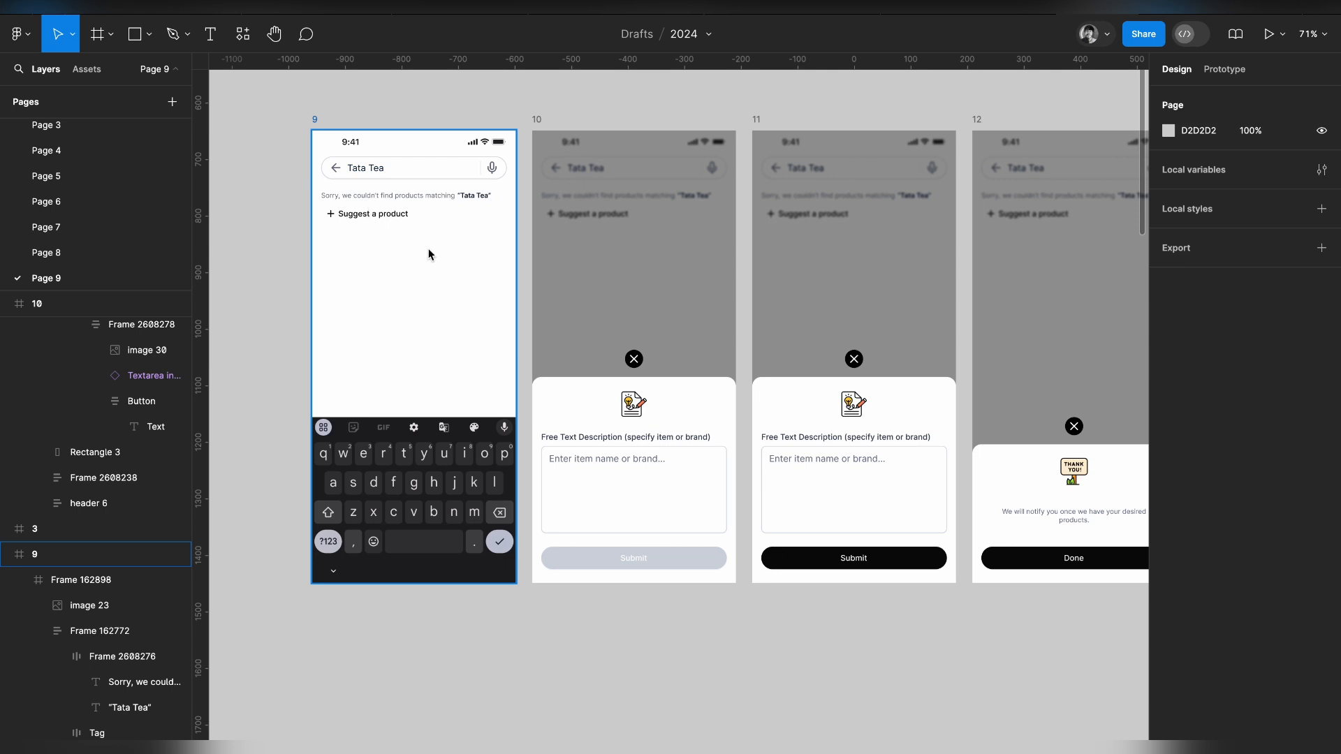
scroll(429, 254, "right", 5)
scroll(429, 254, "left", 4)
scroll(429, 254, "up", 1)
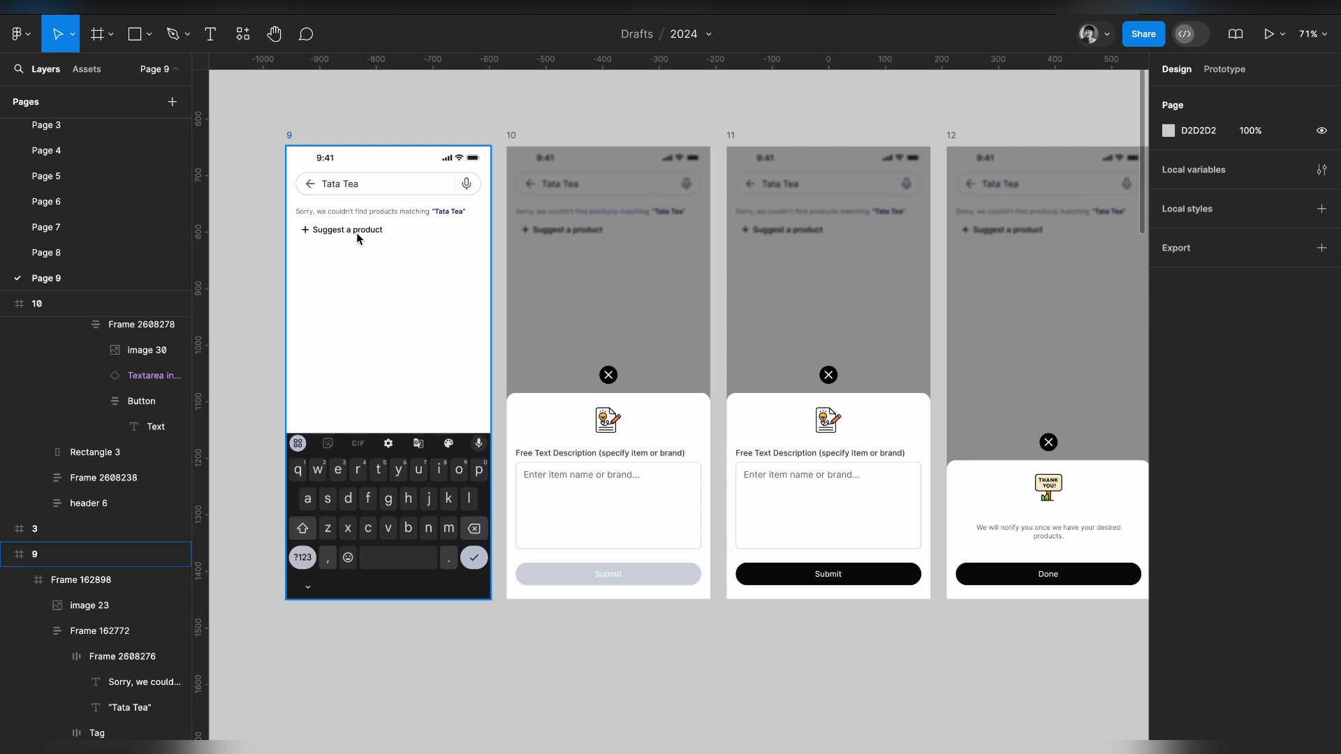
left_click(568, 453)
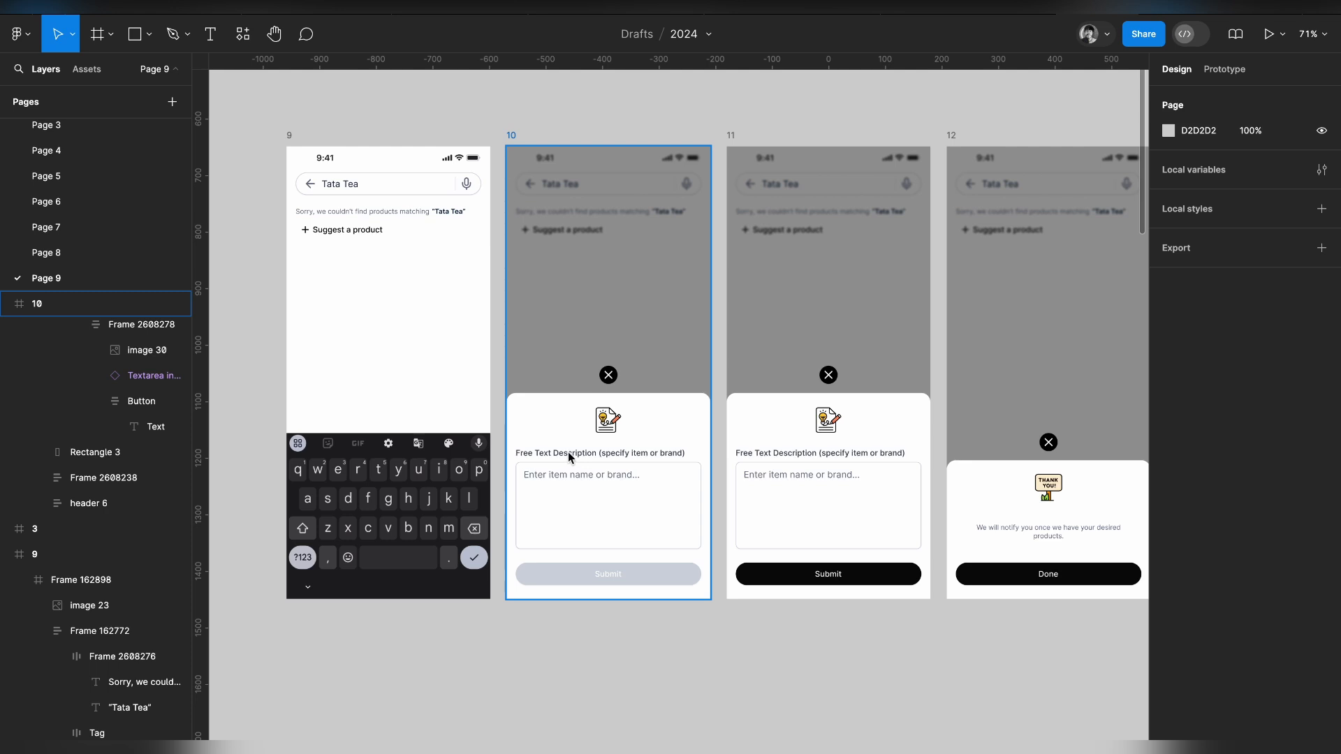
left_click(345, 204)
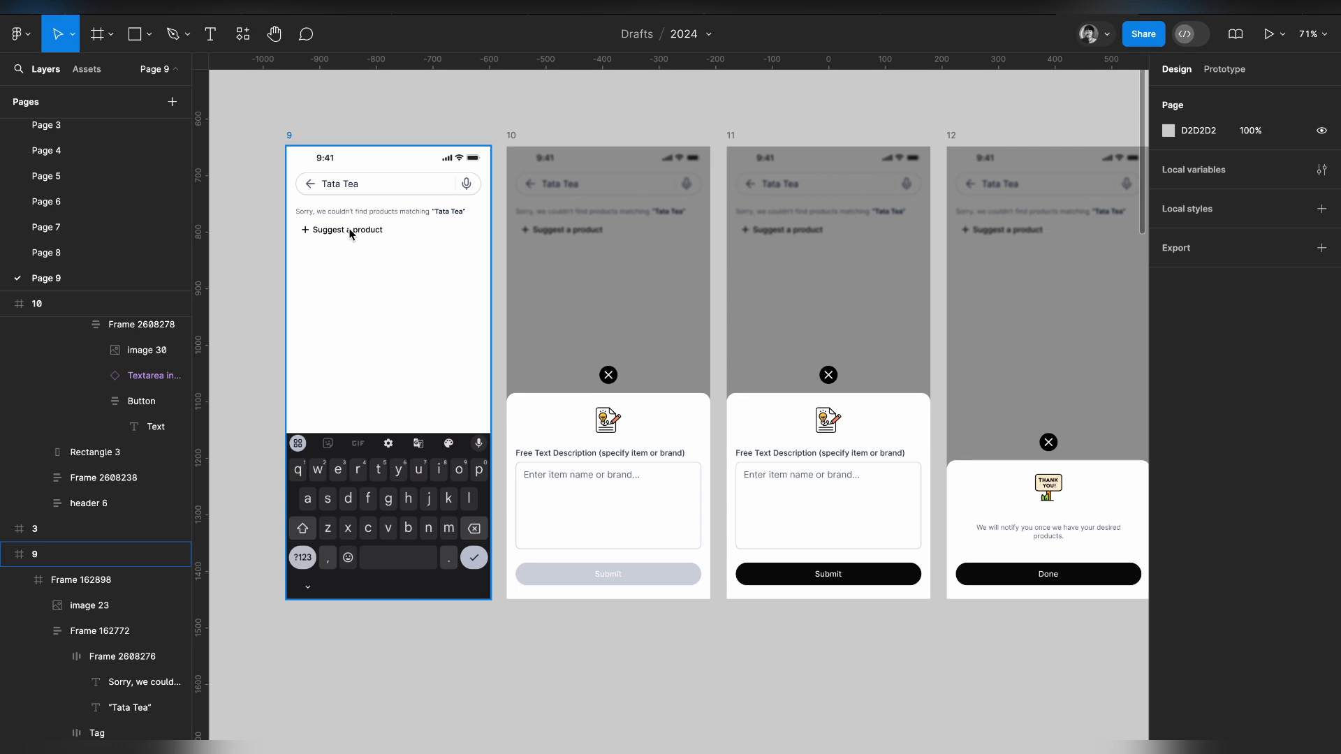
left_click(529, 388)
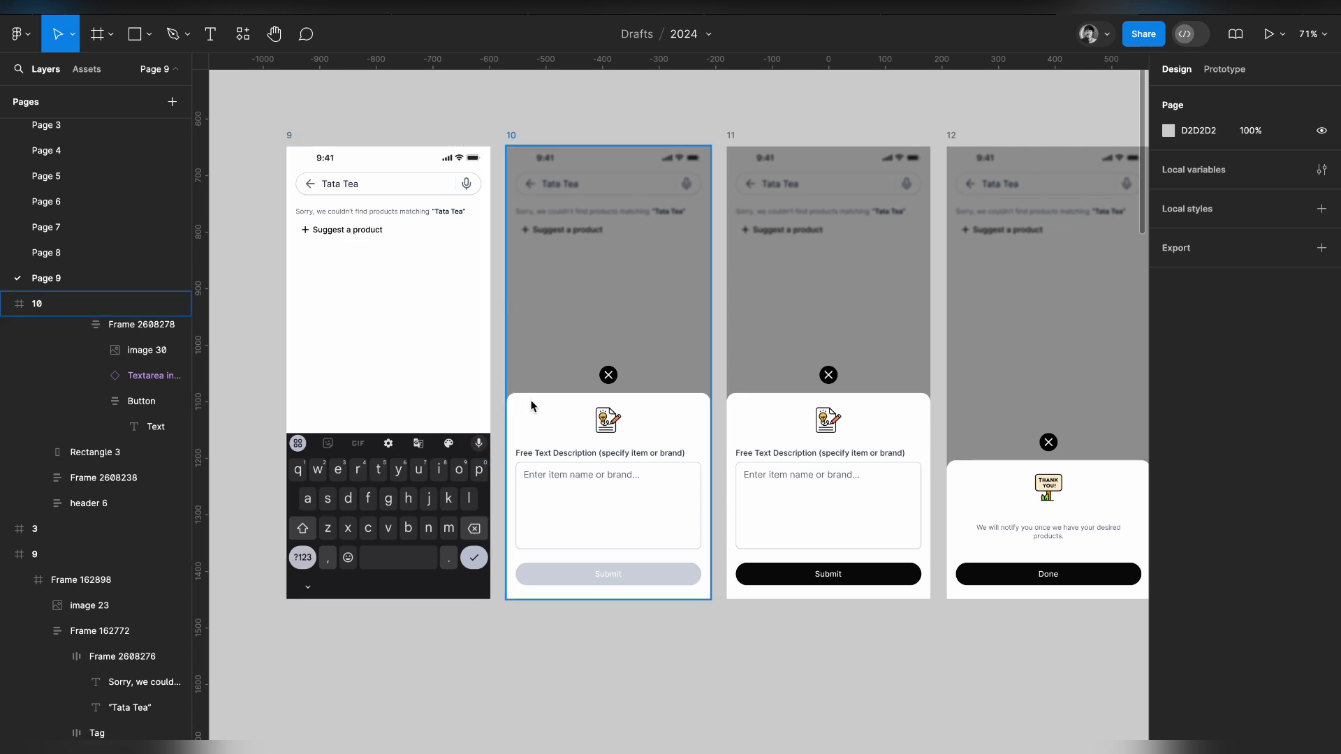
left_click(367, 185)
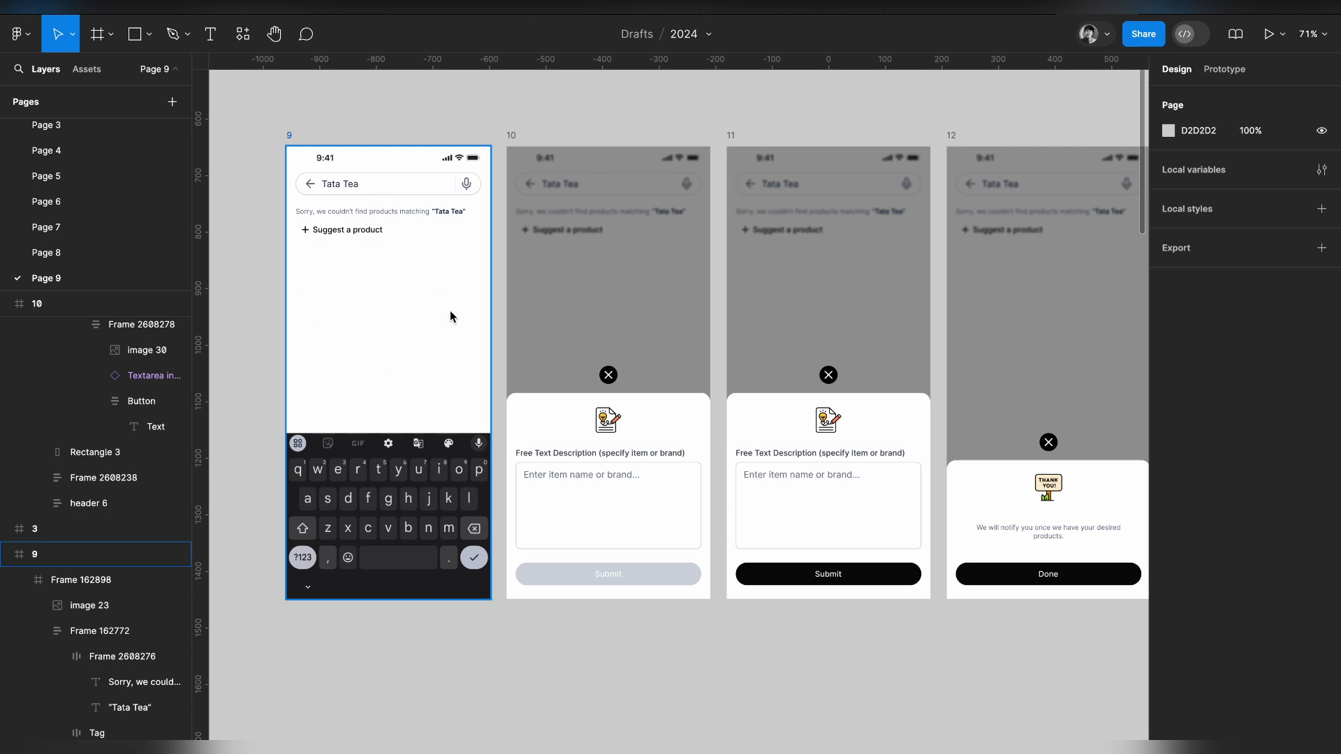
scroll(460, 381, "right", 1)
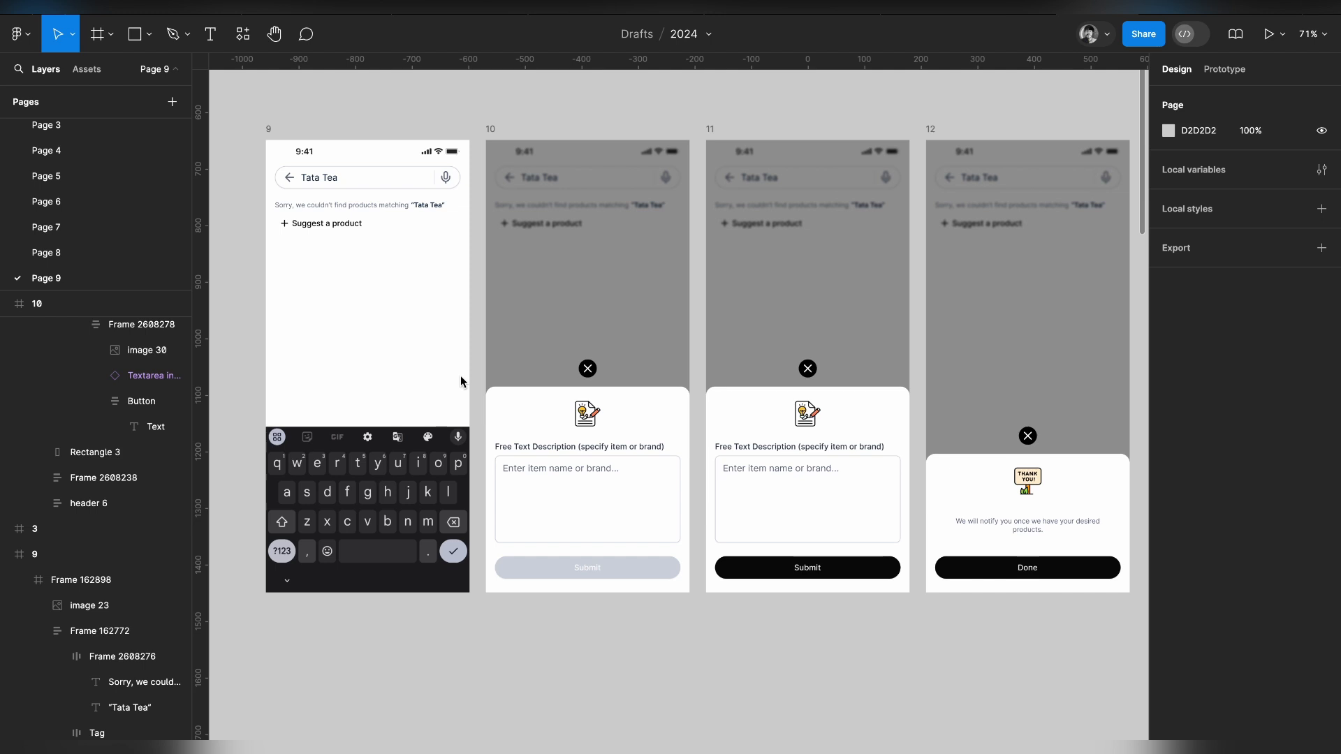
Inspect the teal and light cyan colour swatches, the thin line and the "Suggest a product" title beside frame 12.
scroll(461, 381, "right", 10)
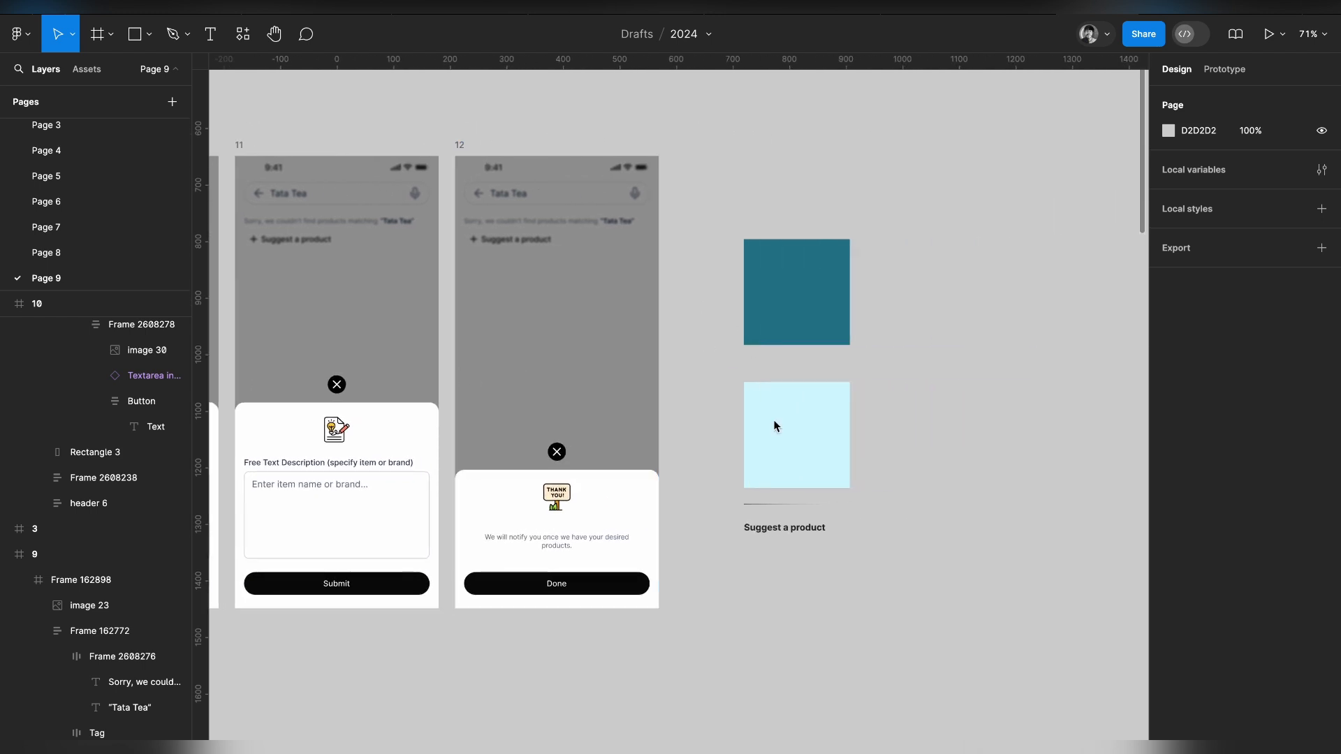
left_click(778, 300)
left_click(798, 451)
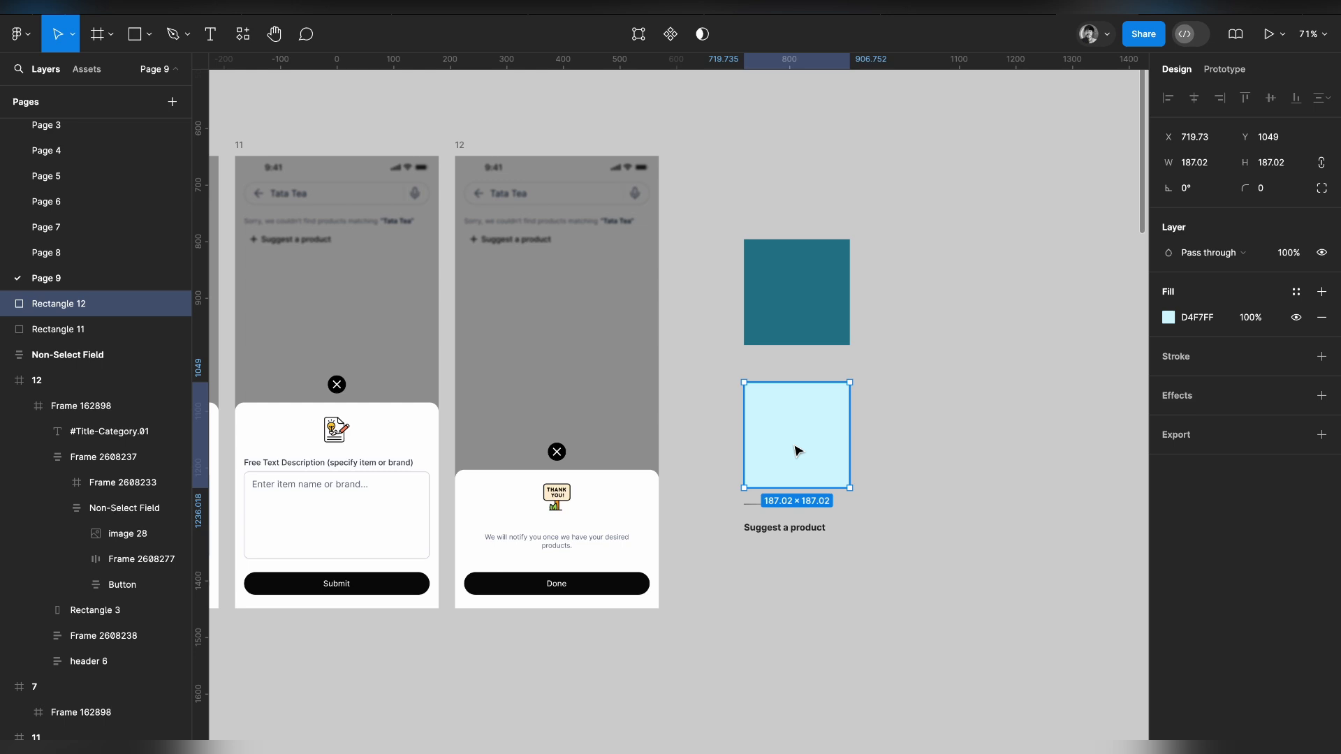
left_click(787, 301)
left_click(759, 478)
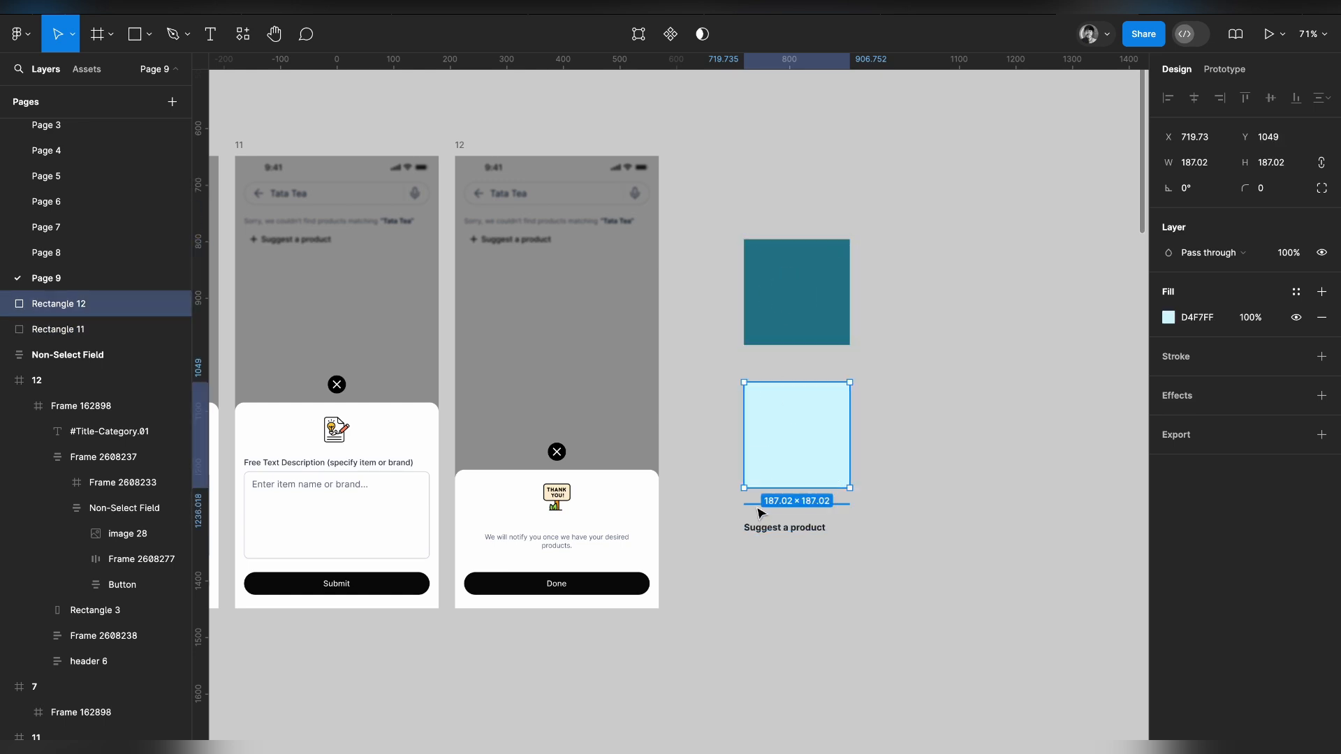
left_click(761, 504)
left_click(768, 534)
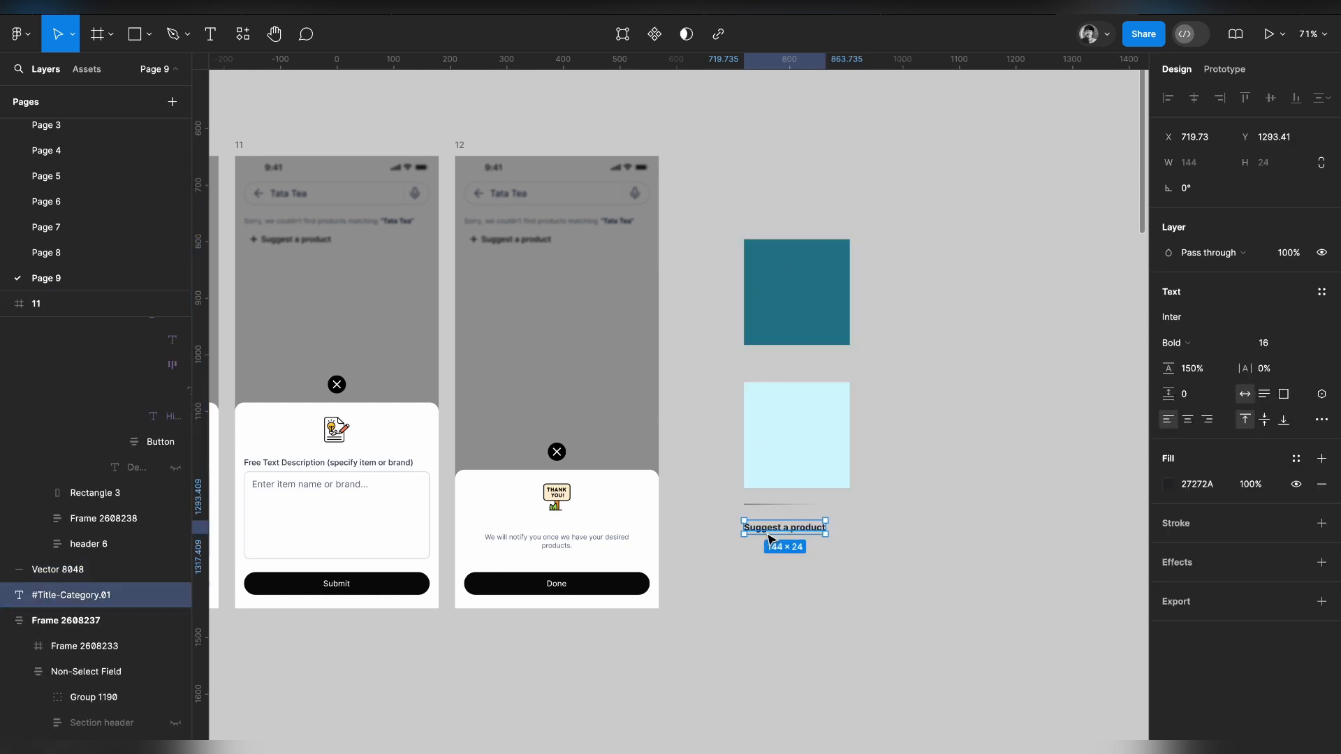
Make the hidden D4F7FF fill of the "Suggest a product" tag in frame 9 visible.
scroll(768, 539, "left", 4)
scroll(768, 540, "down", 2)
scroll(768, 539, "left", 1)
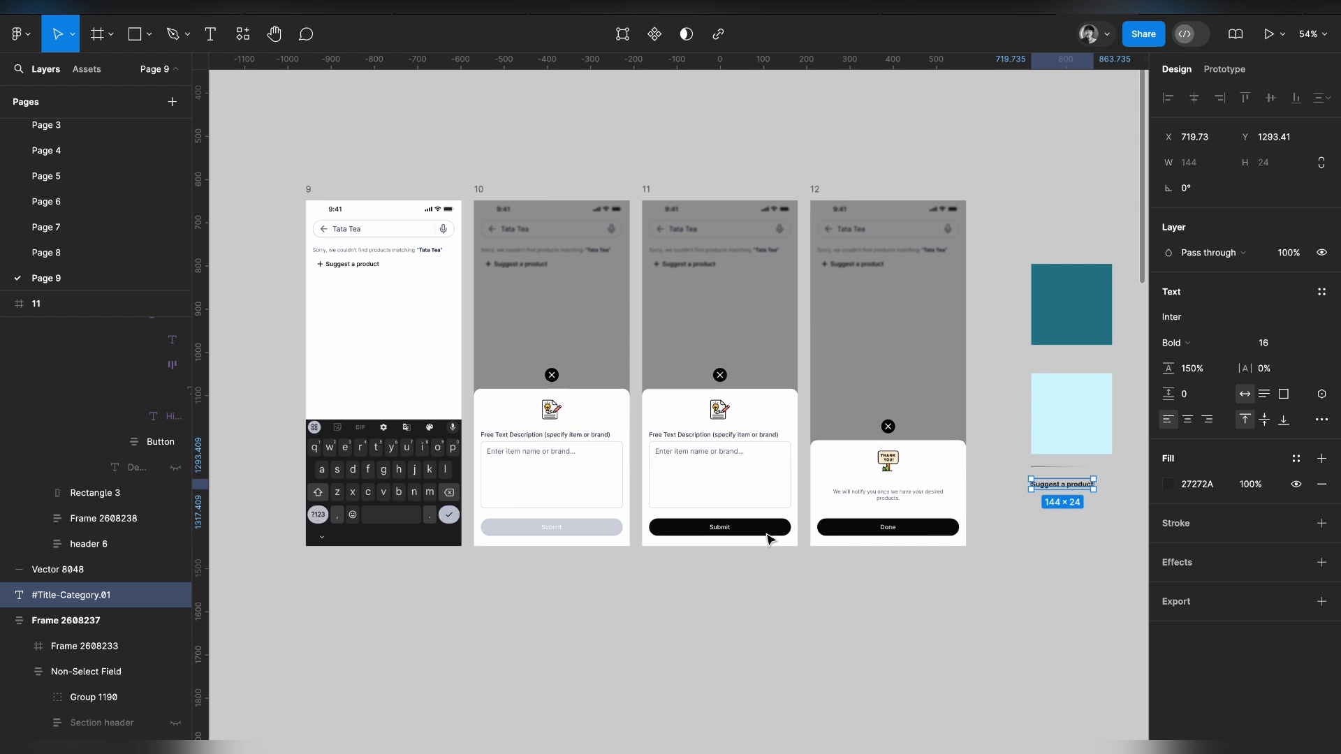
scroll(769, 540, "down", 2)
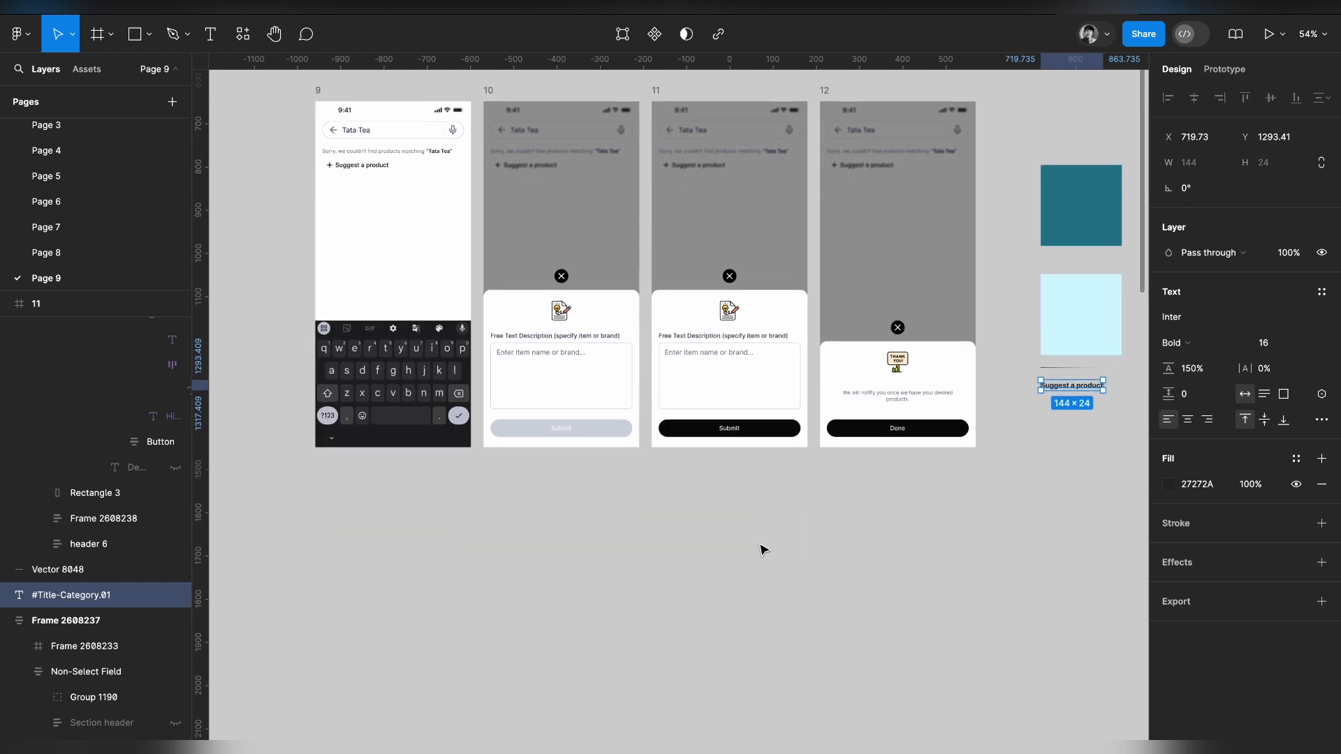
scroll(548, 344, "up", 1)
scroll(548, 344, "up", 1)
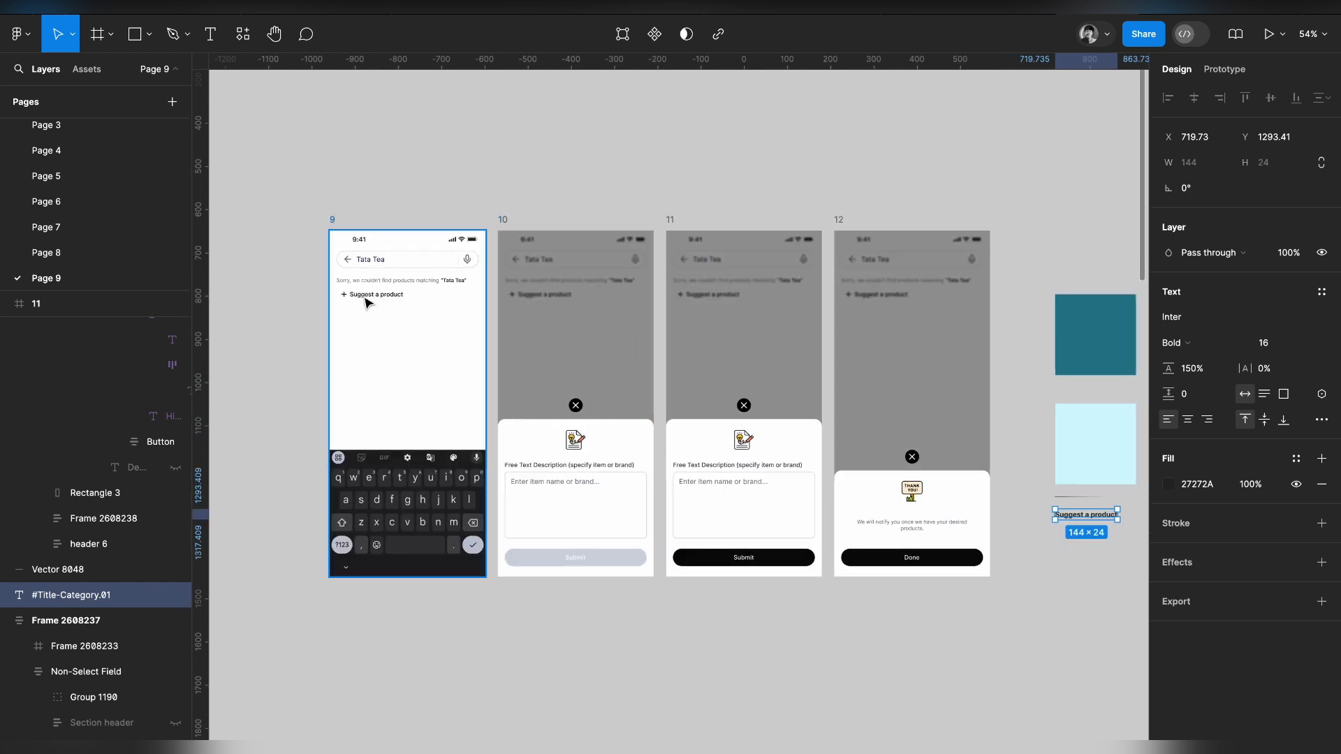
scroll(358, 294, "up", 5)
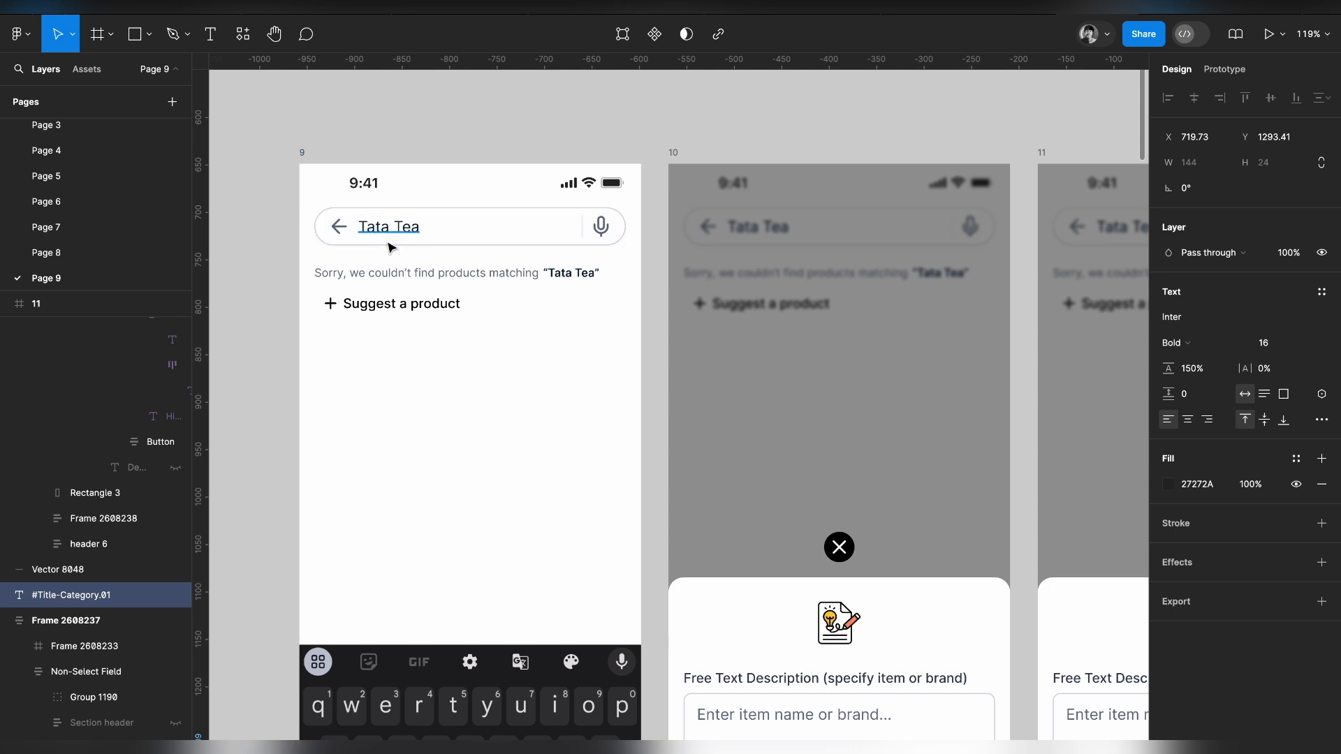
left_click(374, 301)
left_click(395, 311)
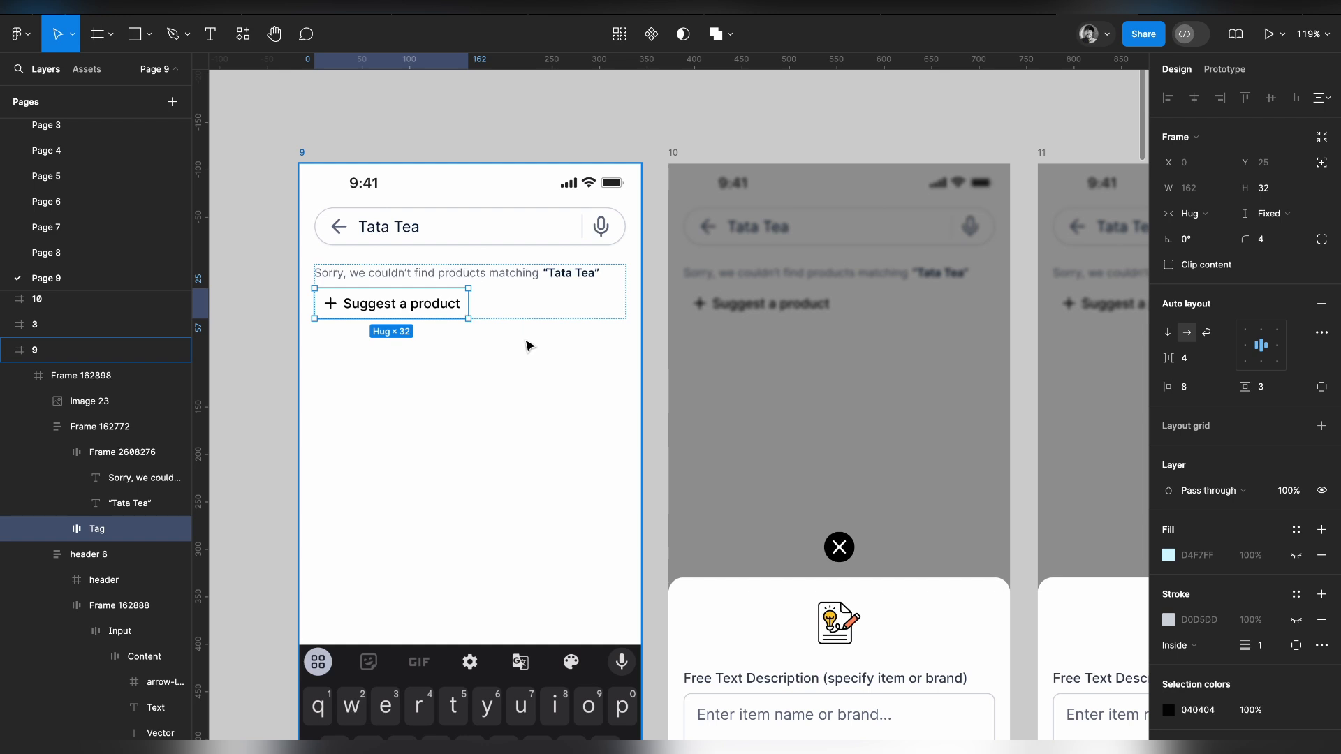
scroll(529, 346, "down", 5)
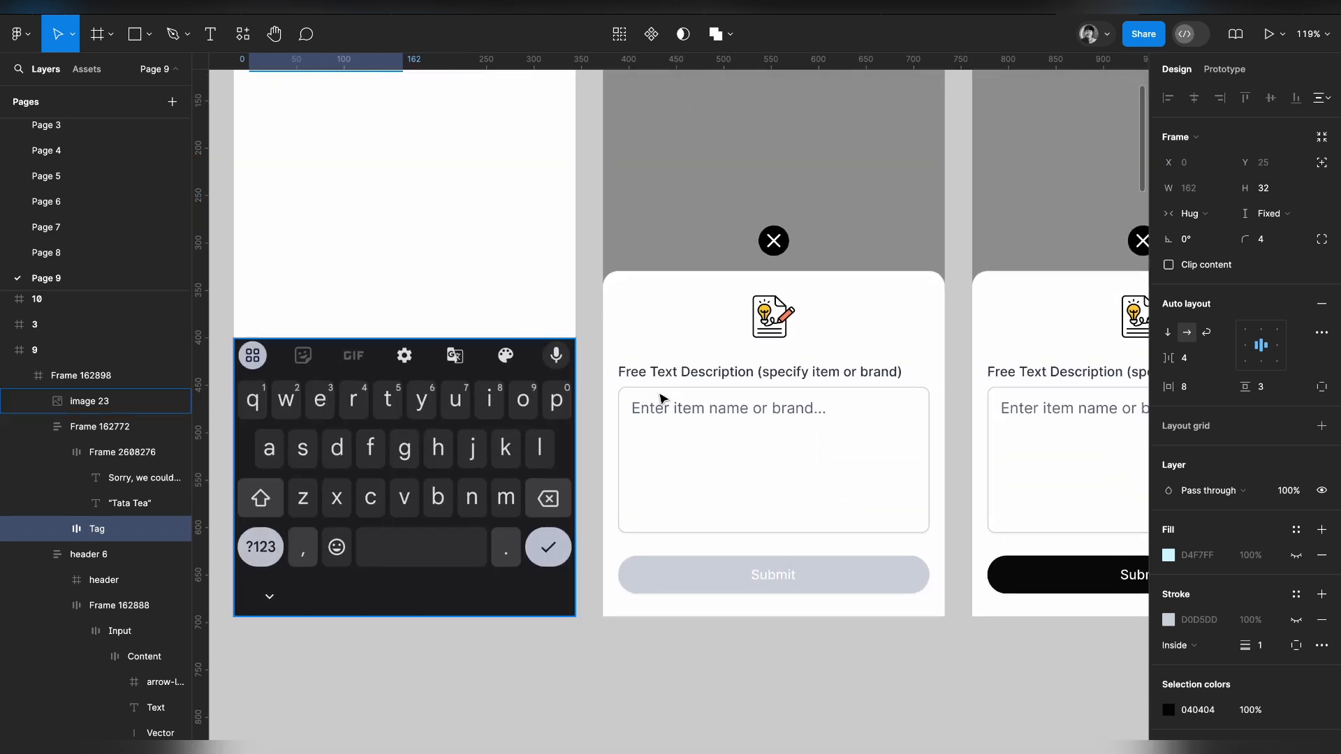
scroll(728, 441, "up", 3)
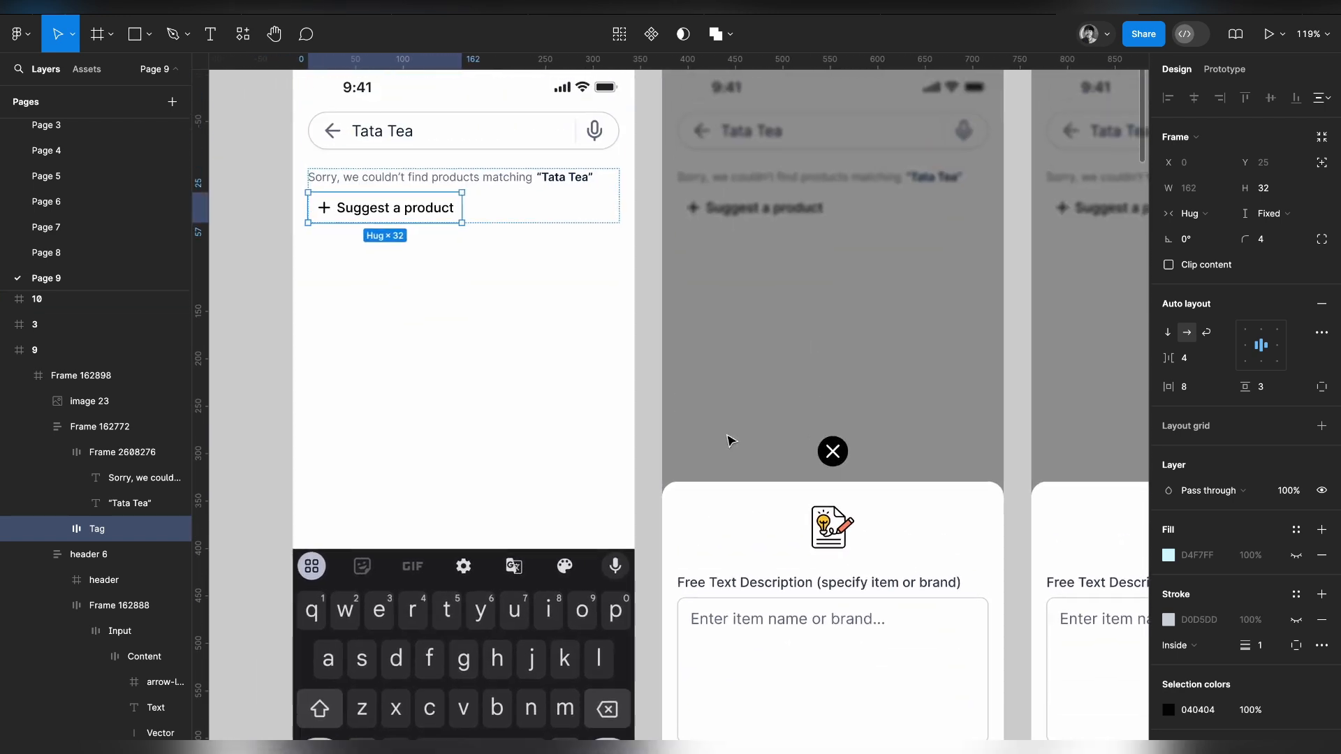
scroll(728, 440, "up", 2)
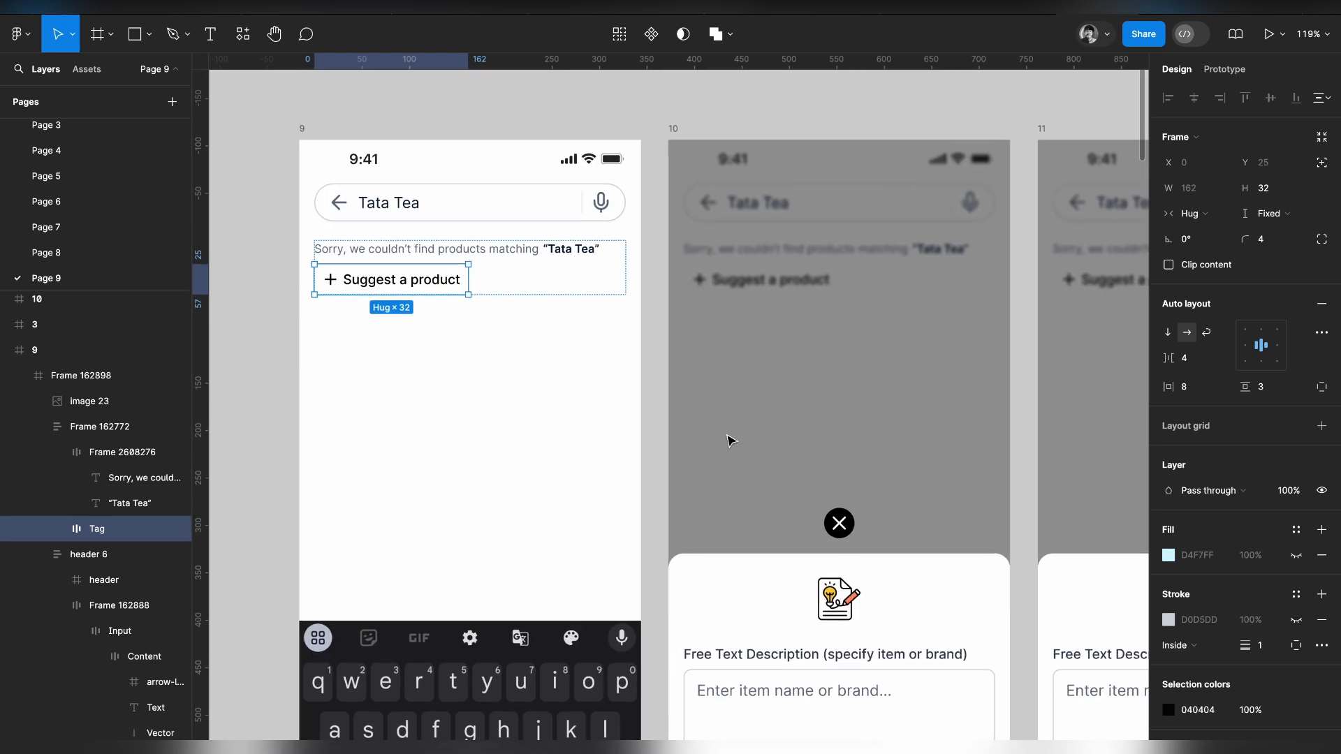
left_click(1300, 561)
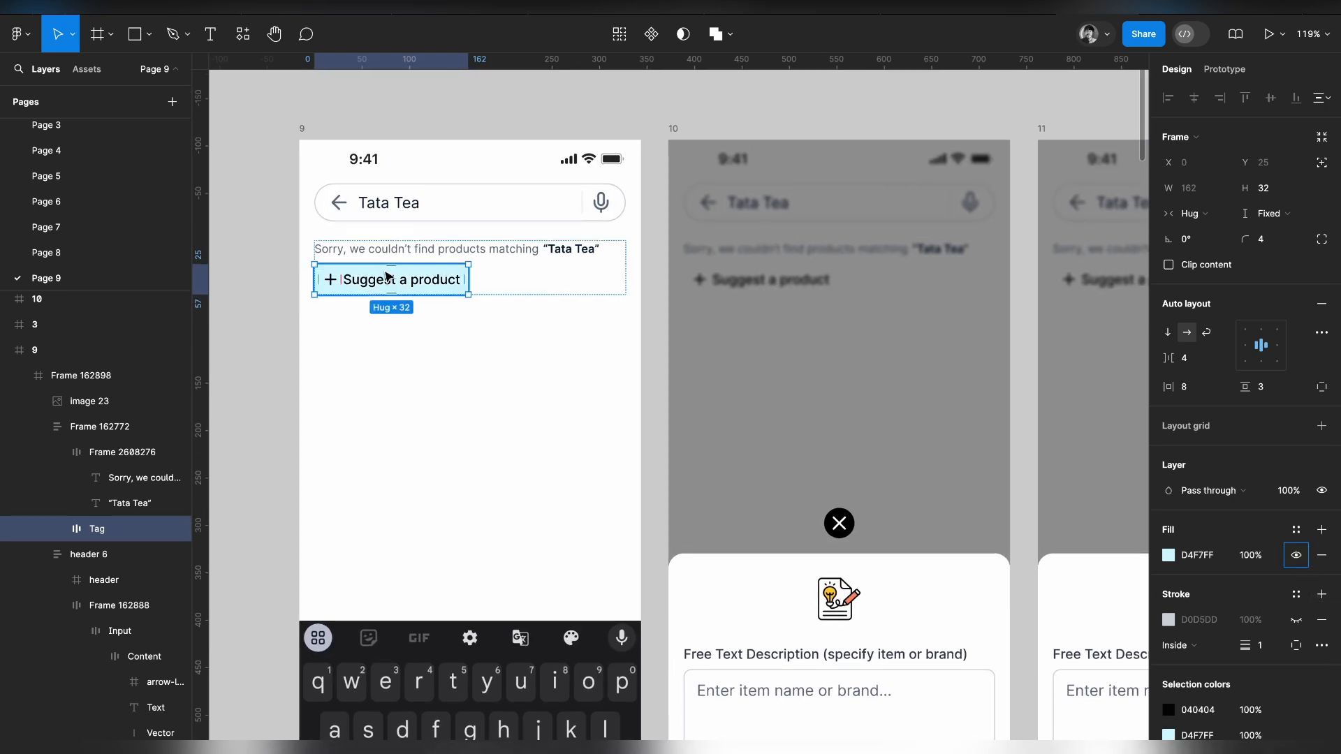
Recolour the frame 9 tag's text and plus icon to 267B8E by sampling the teal swatch.
scroll(685, 371, "right", 5)
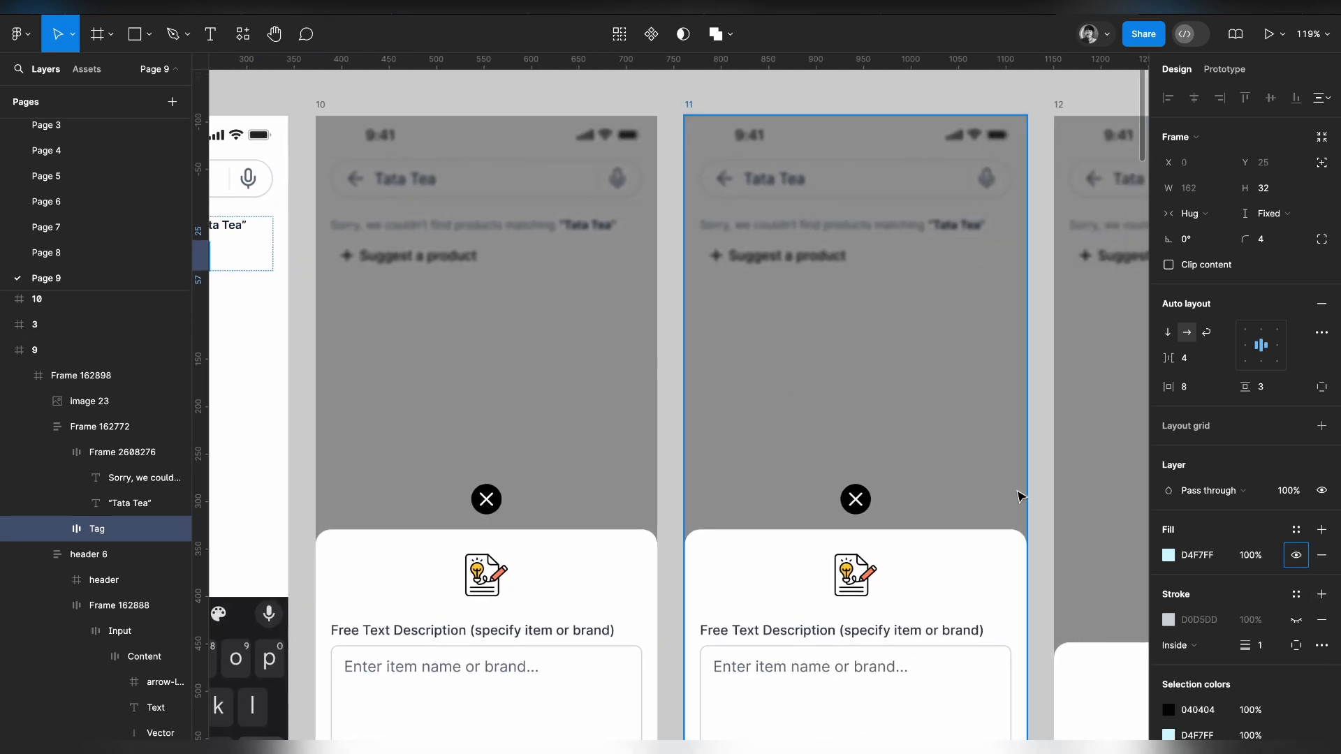
left_click(1168, 710)
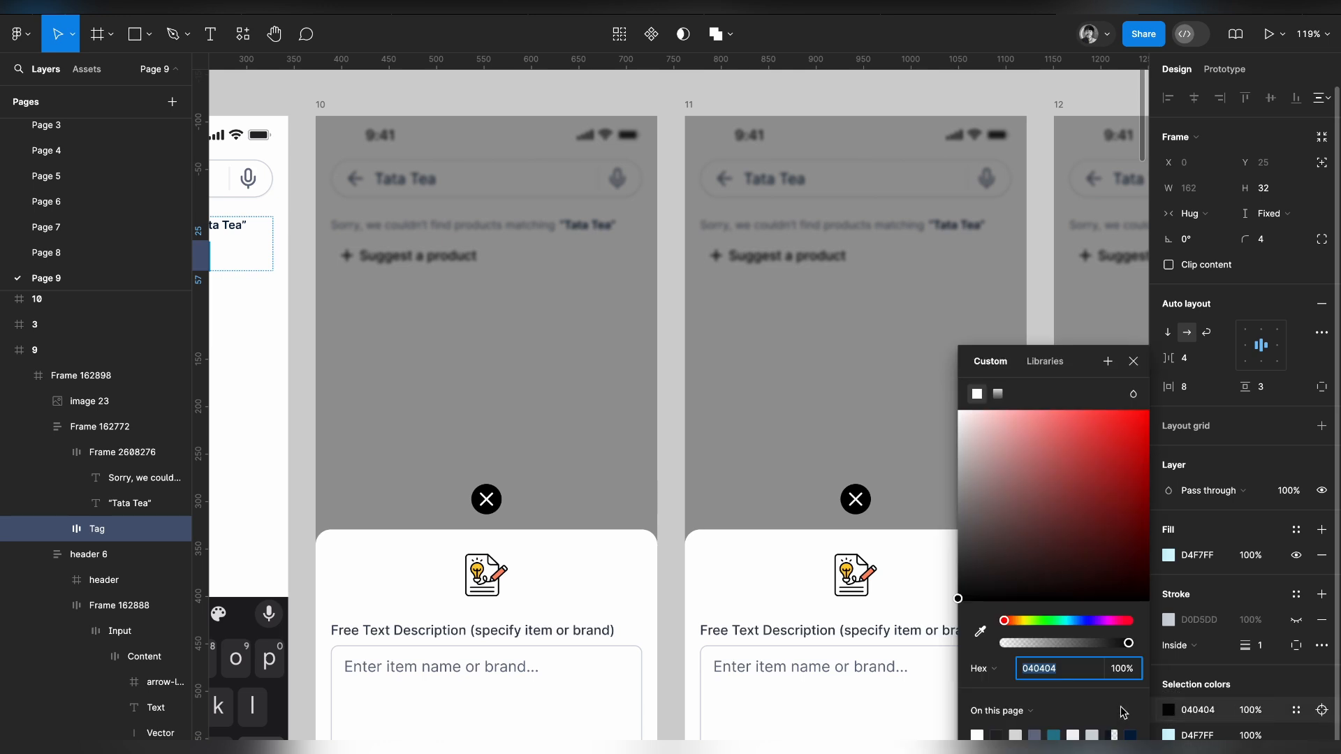
left_click(981, 631)
scroll(727, 539, "right", 12)
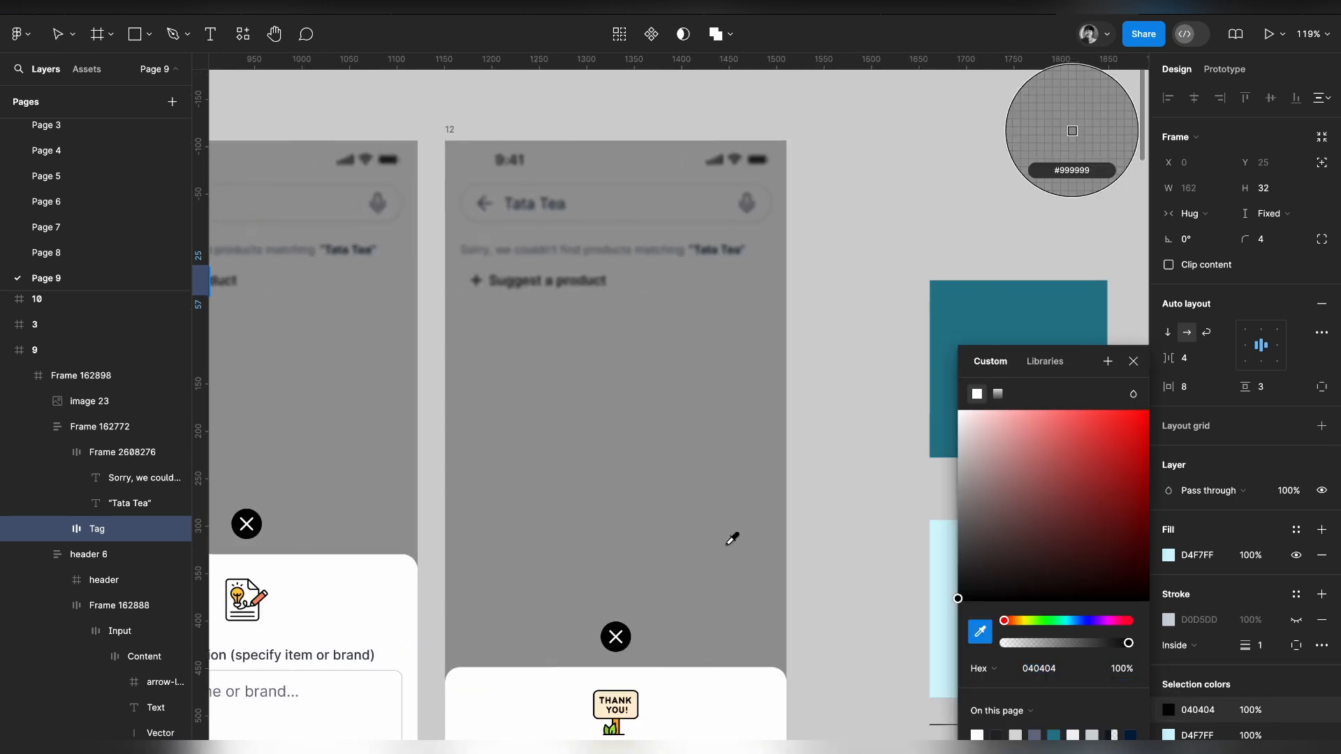
left_click(761, 386)
scroll(758, 392, "down", 5, "ctrl")
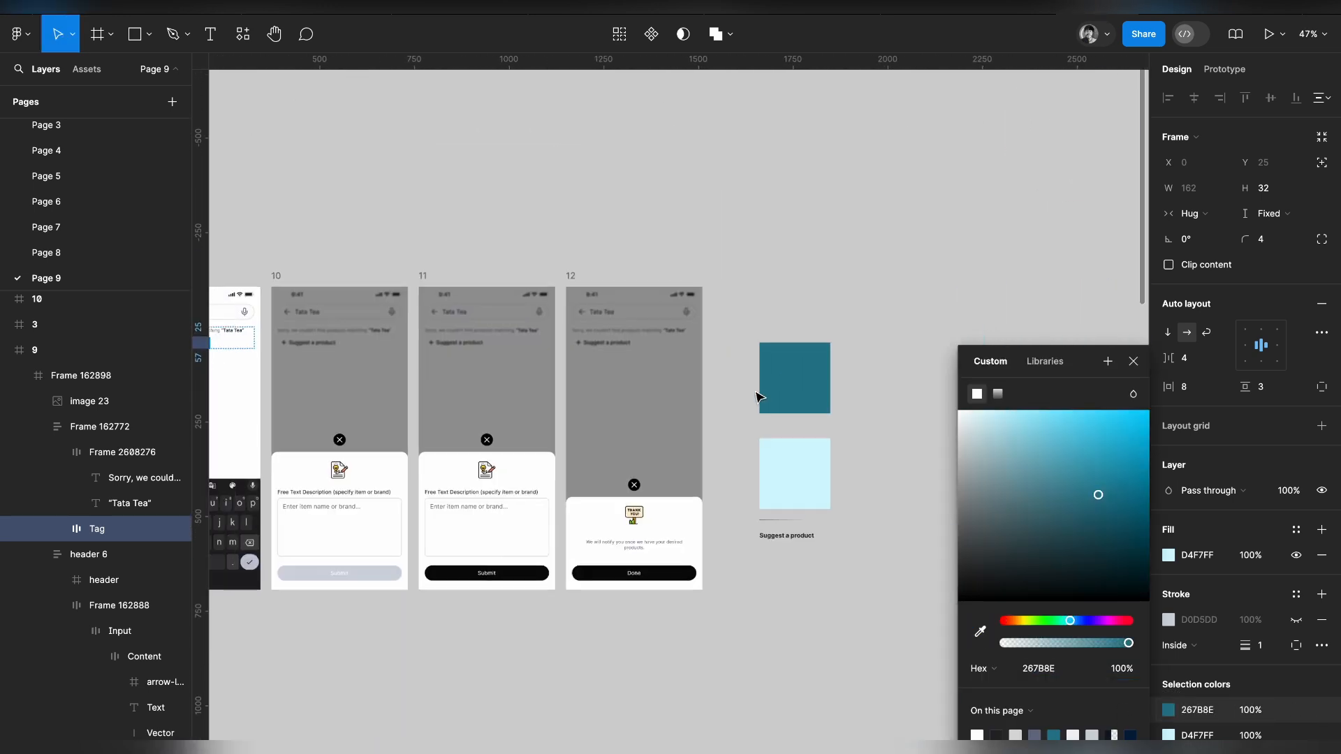
scroll(381, 326, "left", 4)
scroll(382, 326, "up", 5, "ctrl")
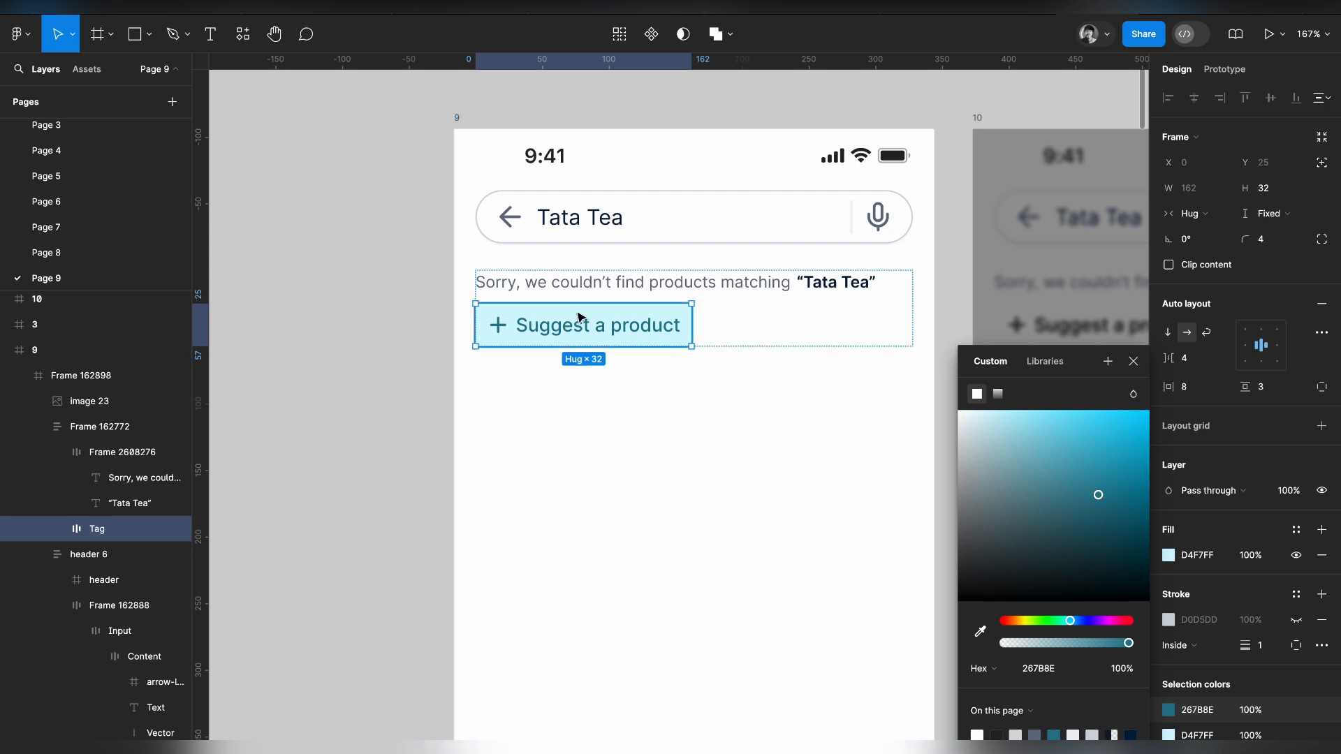
scroll(608, 308, "up", 4, "ctrl")
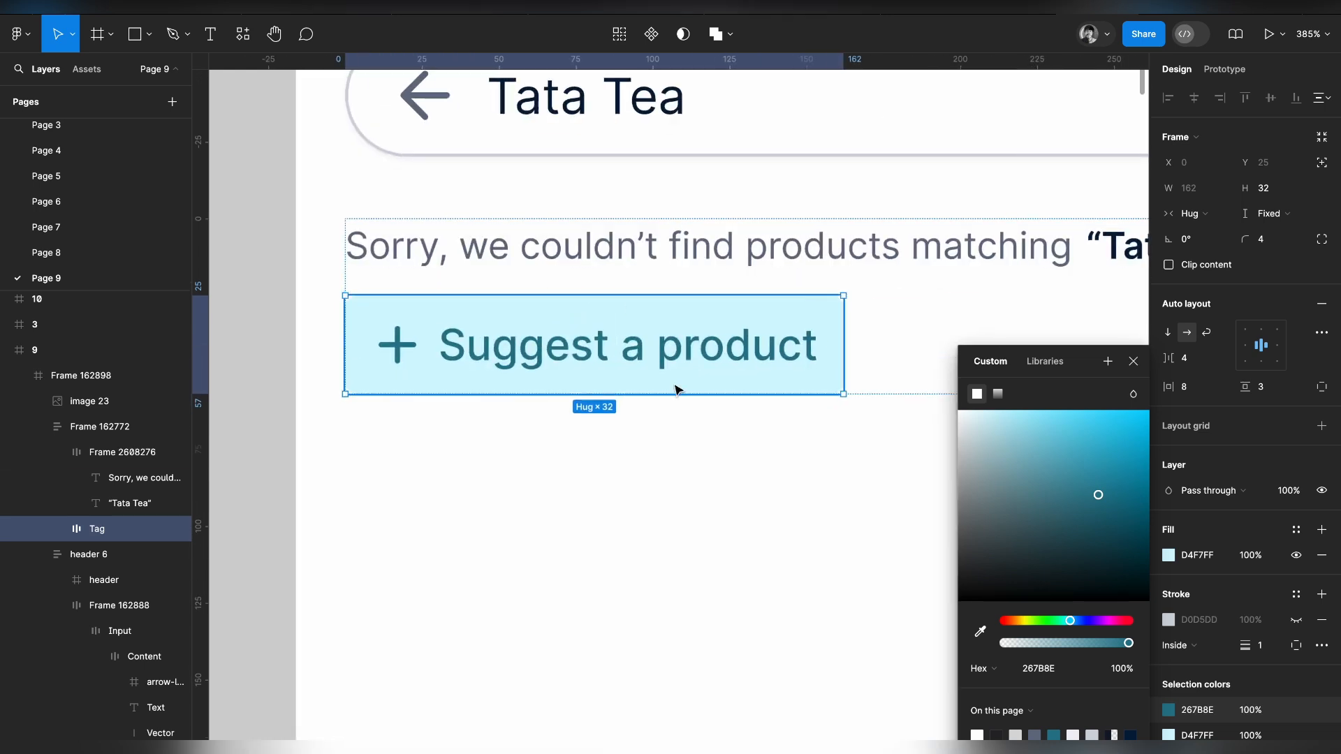
left_click(1134, 361)
Shift the dark blurred overlays in frames 10, 11 and 12 down to just below the "Suggest a product" row.
scroll(819, 423, "right", 1)
scroll(818, 424, "down", 4, "ctrl")
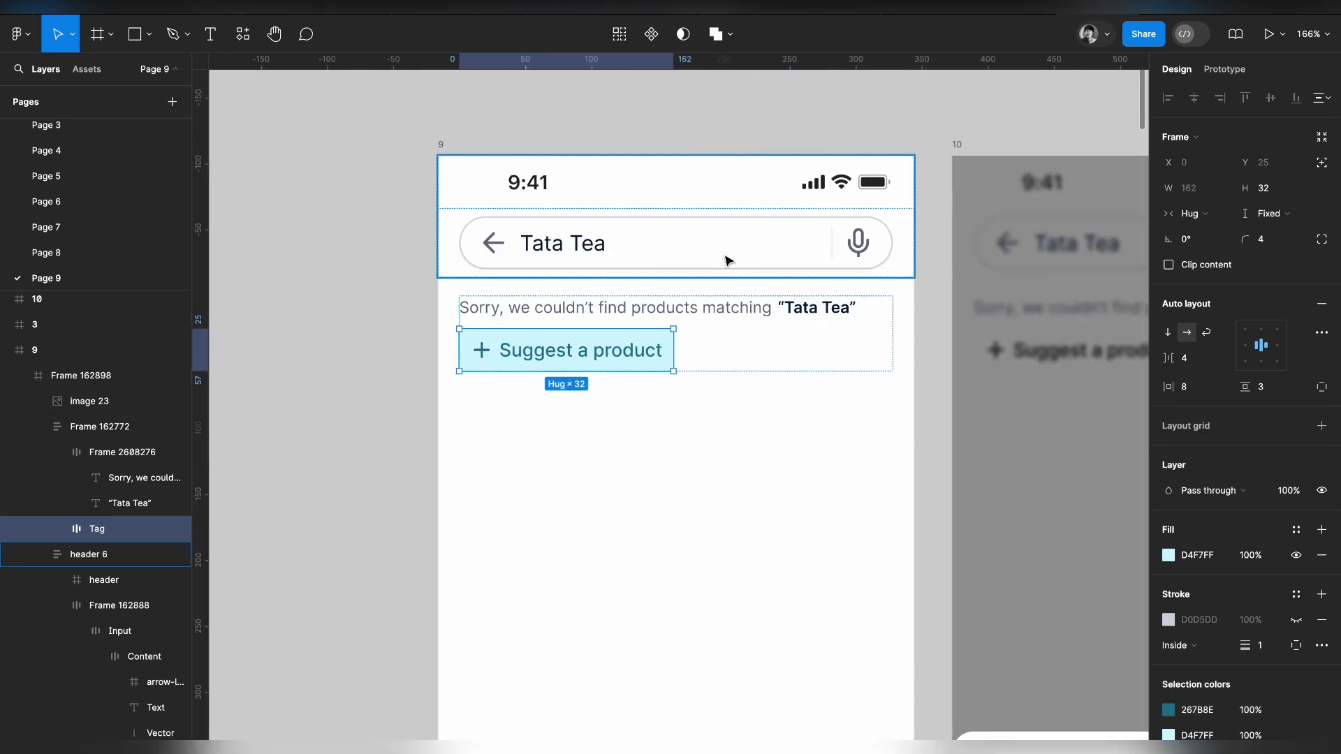
left_click(730, 350)
scroll(730, 350, "down", 2, "ctrl")
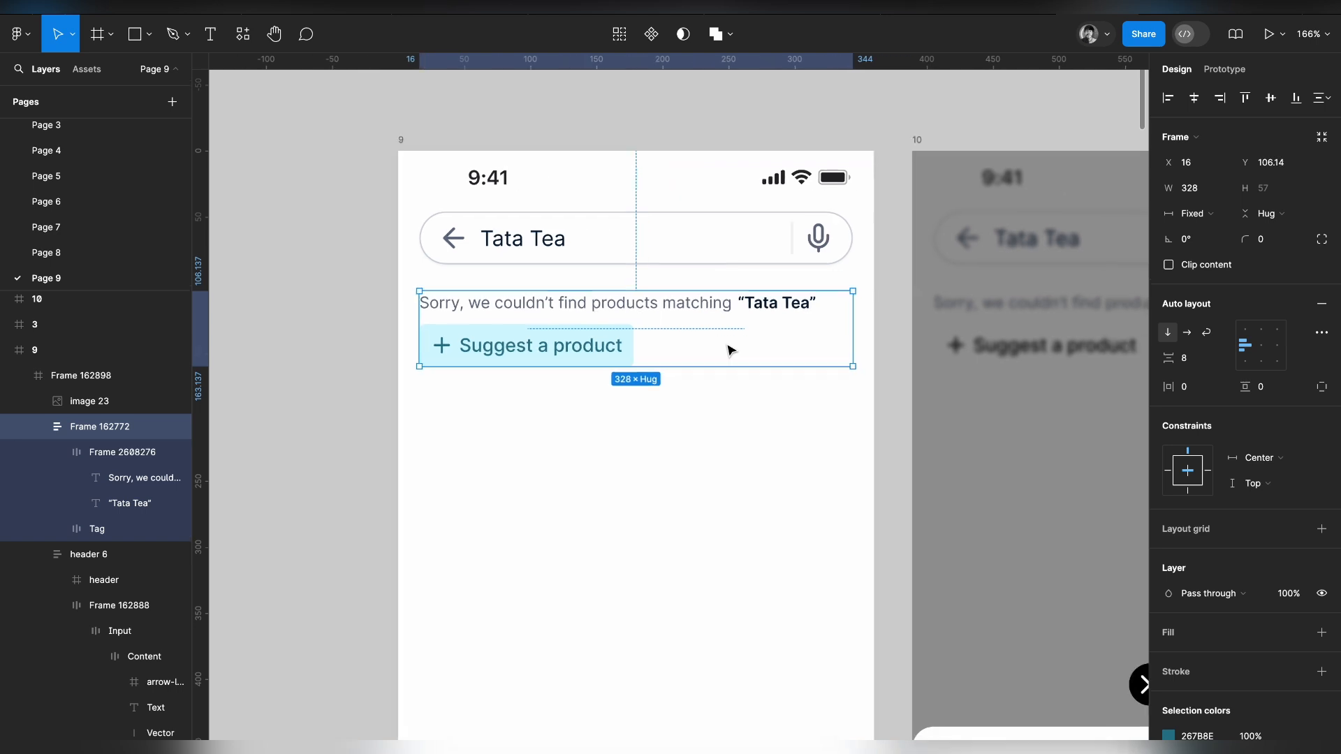
key("shift+1")
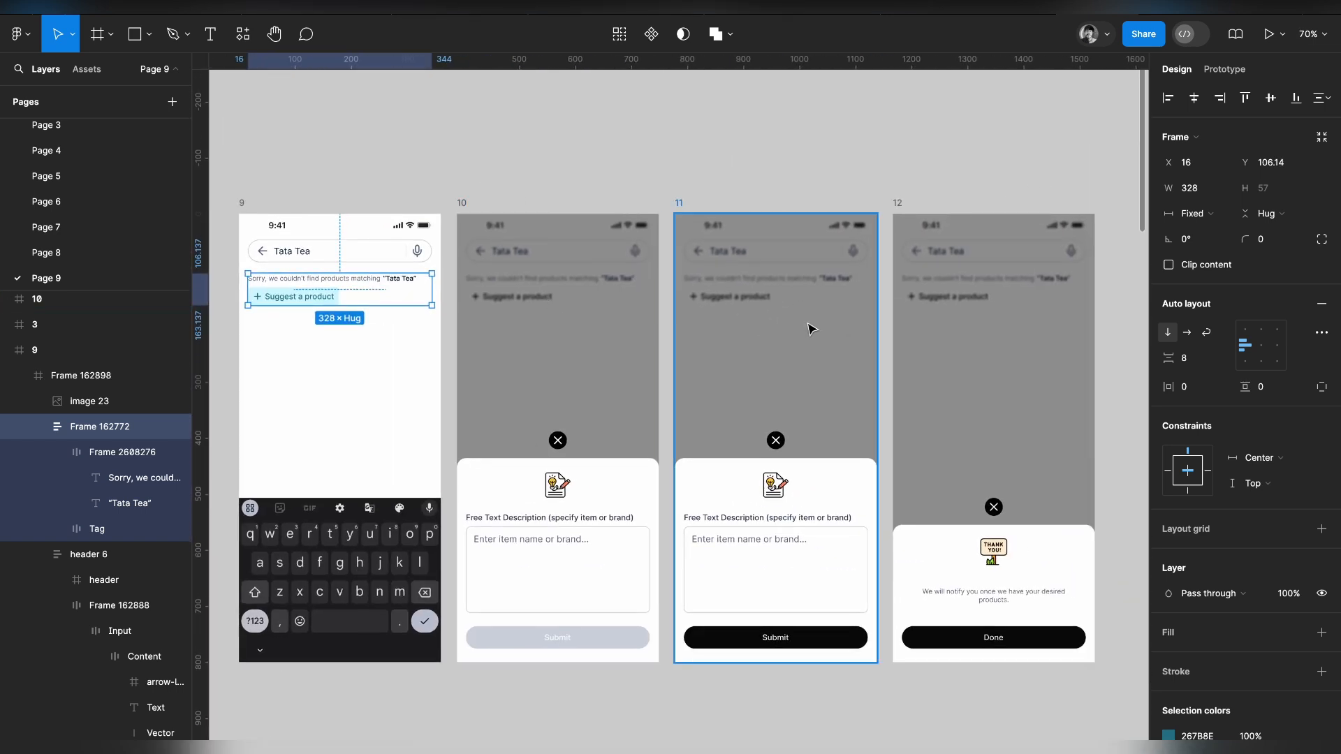
left_click(607, 345)
left_click(802, 350, "shift")
left_click(1021, 350, "shift")
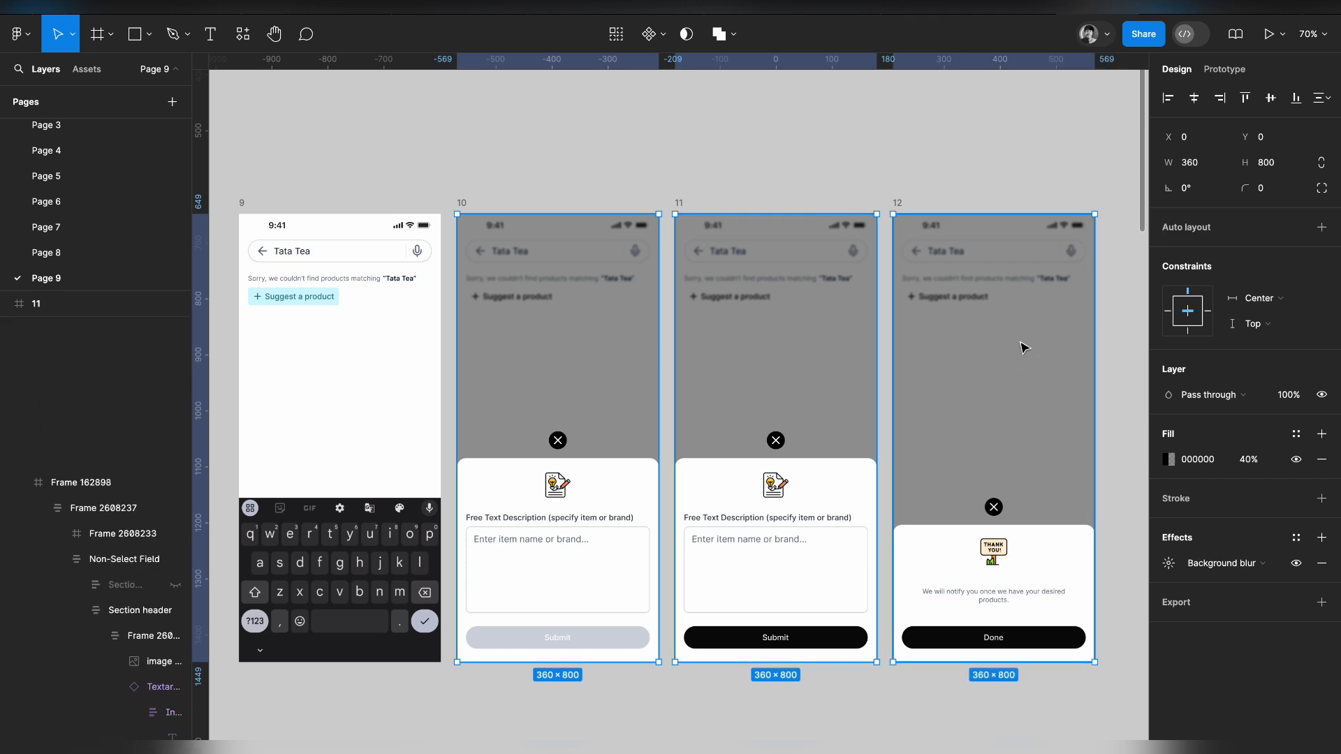
left_click_drag(967, 231, 974, 320)
Replace the "Sorry, we couldn't find products" and "Suggest a product" blocks in frames 10, 11 and 12 with the recoloured frame 9 version.
left_click(974, 300)
left_click(753, 291, "shift")
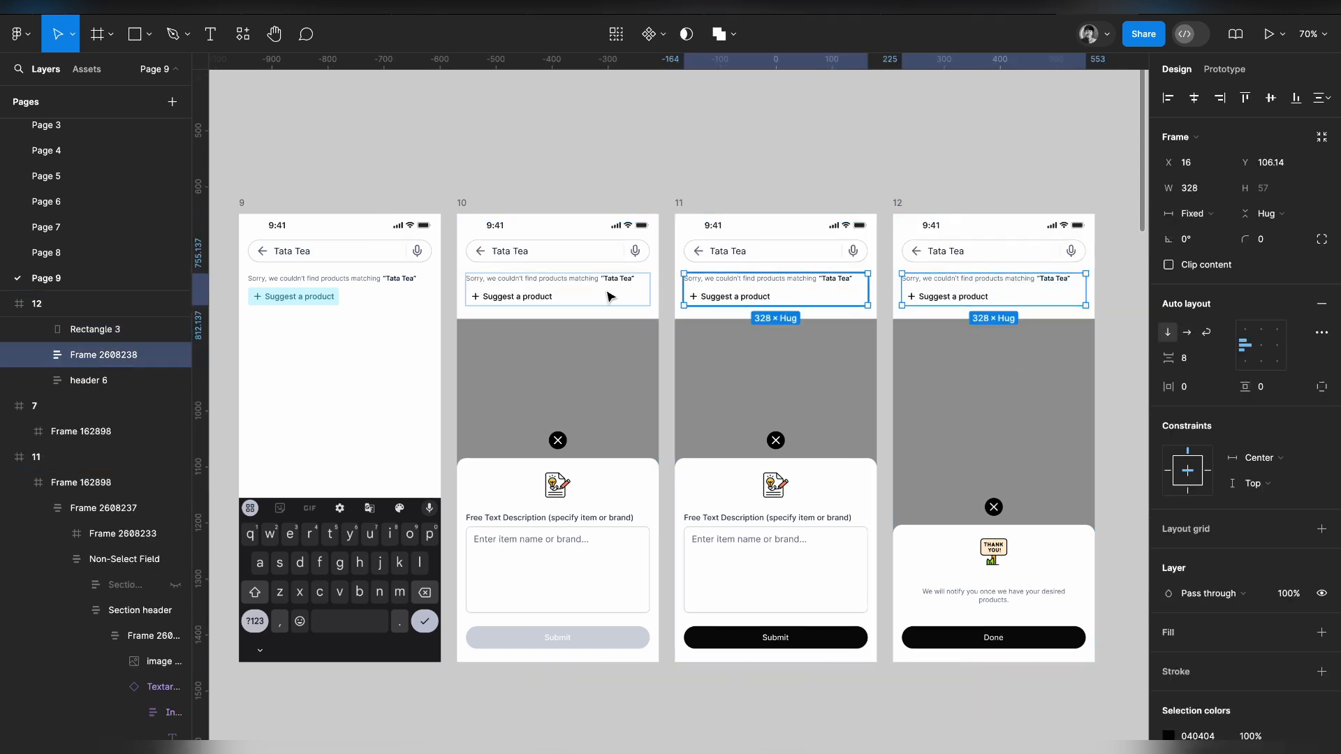
left_click(608, 292, "shift")
right_click(575, 283)
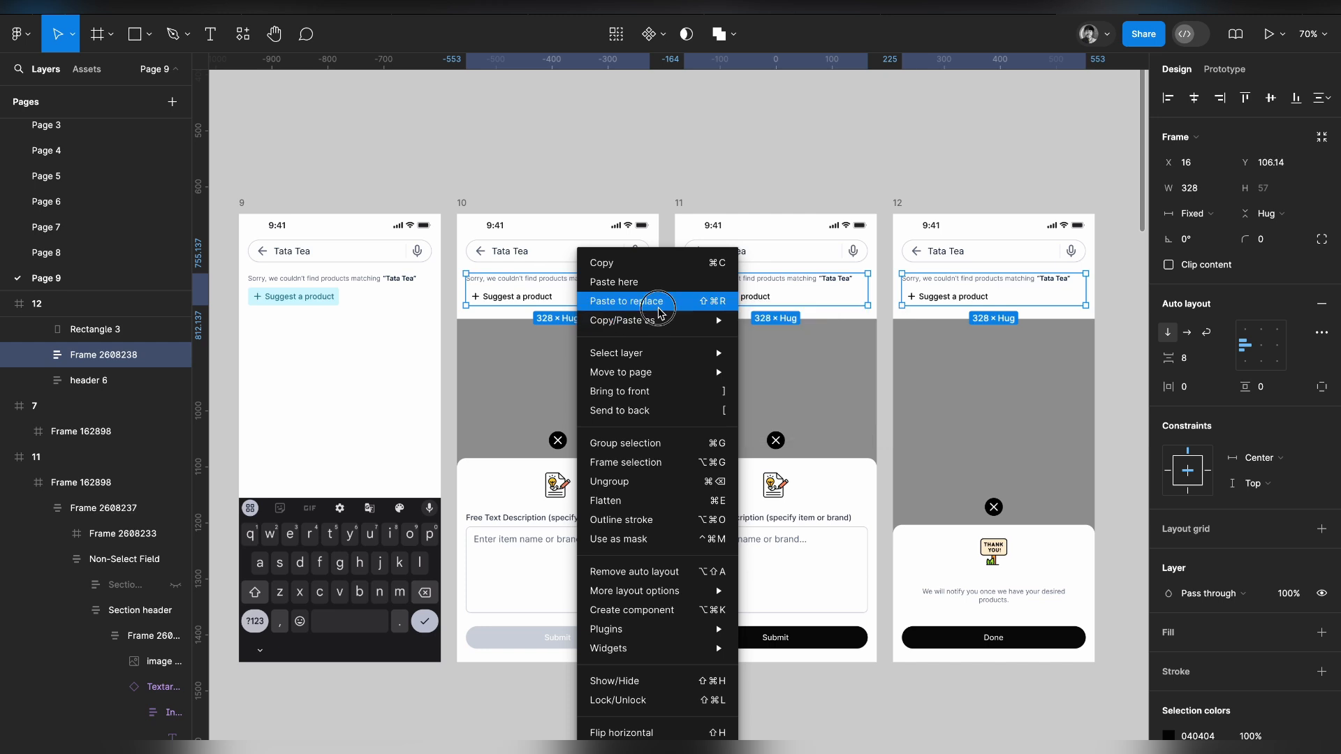
left_click(625, 301)
Extend the dark blurred overlays in frames 10, 11 and 12 back up to cover the full 360 × 800 frames.
left_click(620, 350)
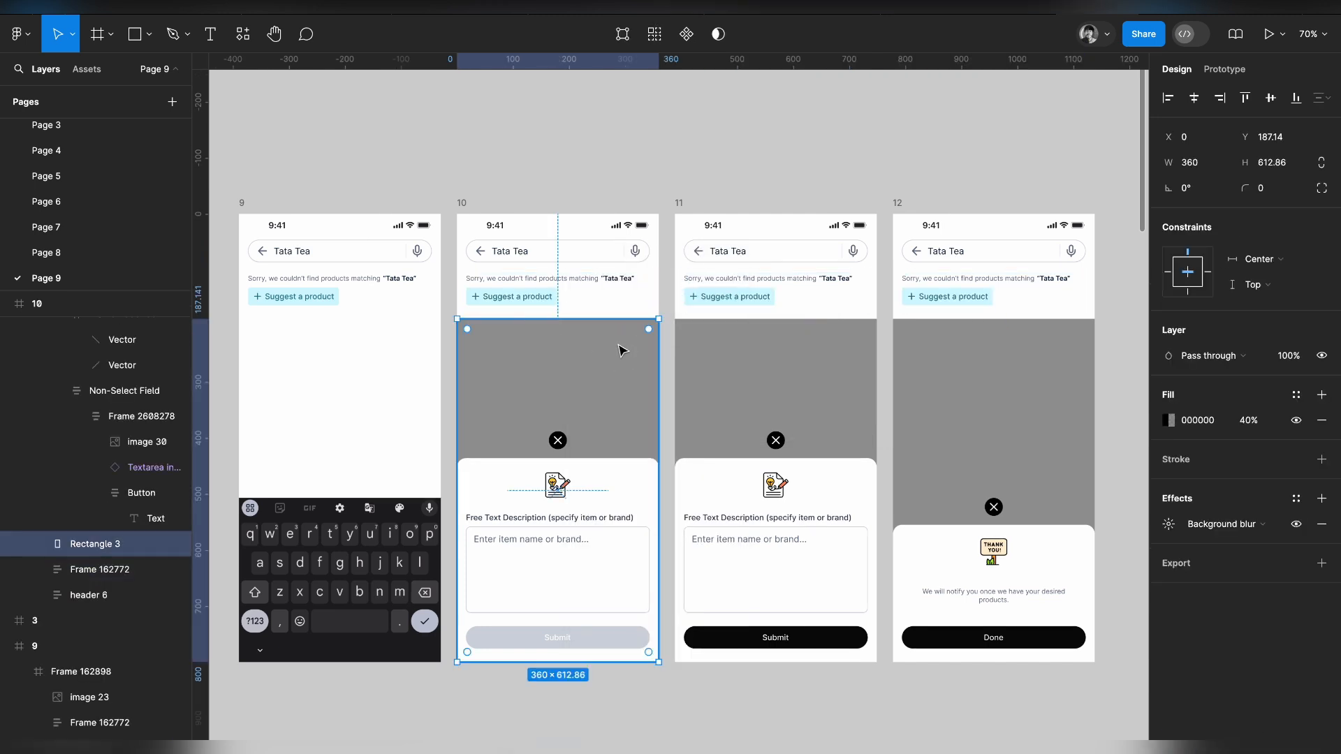
left_click(766, 338, "shift")
left_click(1012, 341, "shift")
left_click_drag(985, 318, 984, 225)
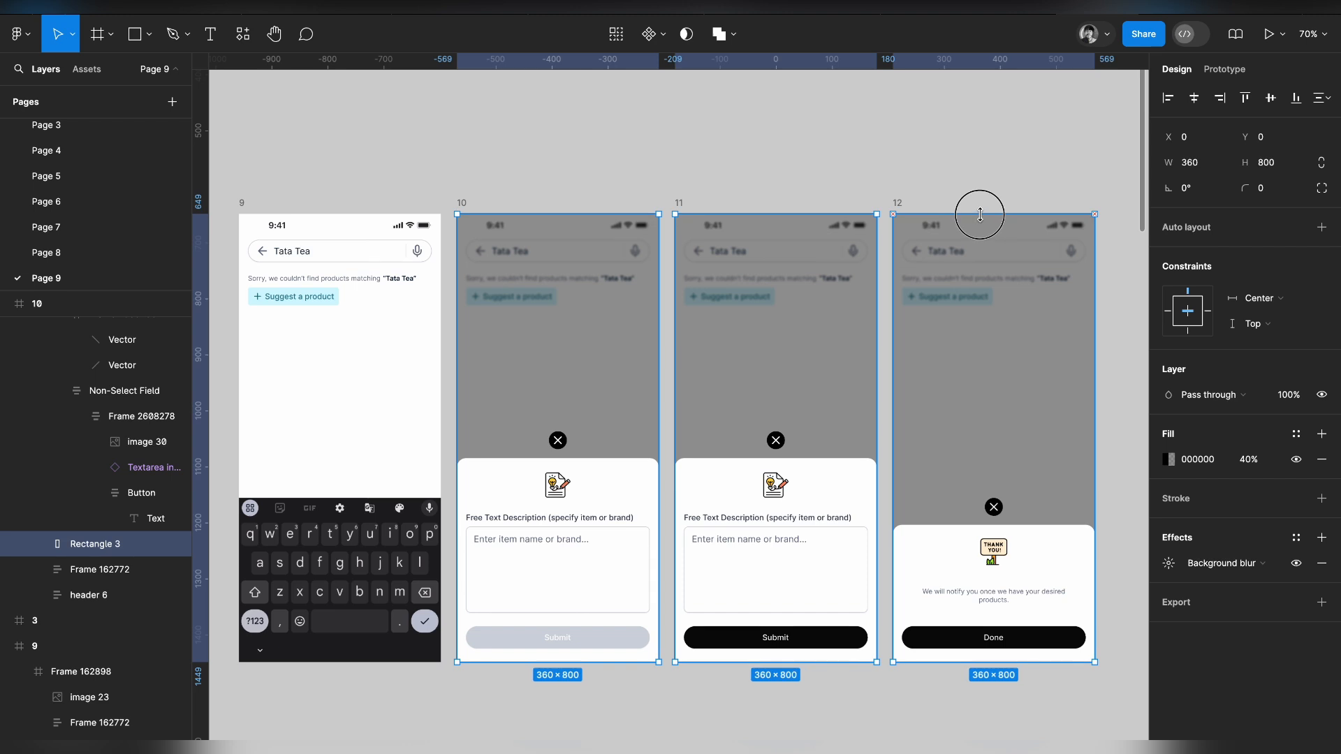
left_click(992, 171)
Examine the recoloured "Suggest a product" tag in frame 9 and the free text suggestion sheets in frames 10 and 11.
scroll(992, 171, "left", 2)
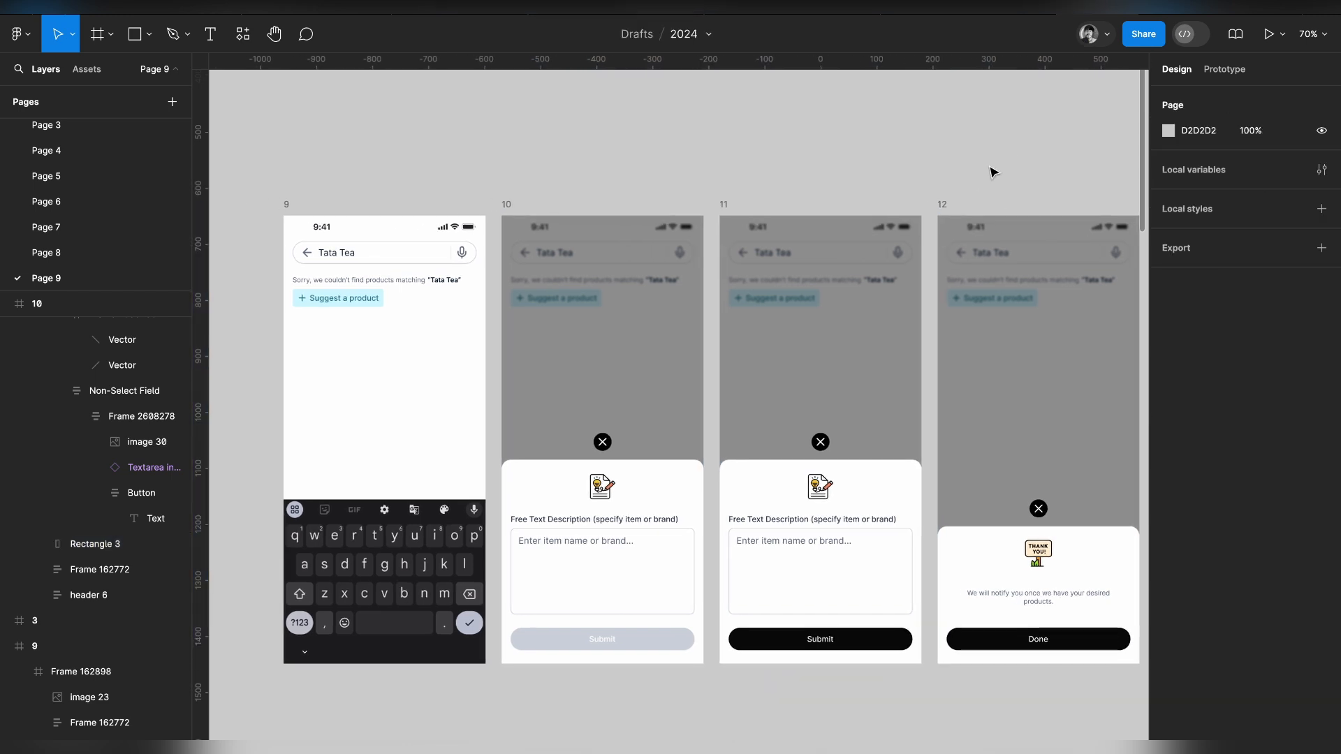
scroll(993, 171, "down", 3)
scroll(992, 171, "left", 3)
left_click(669, 422)
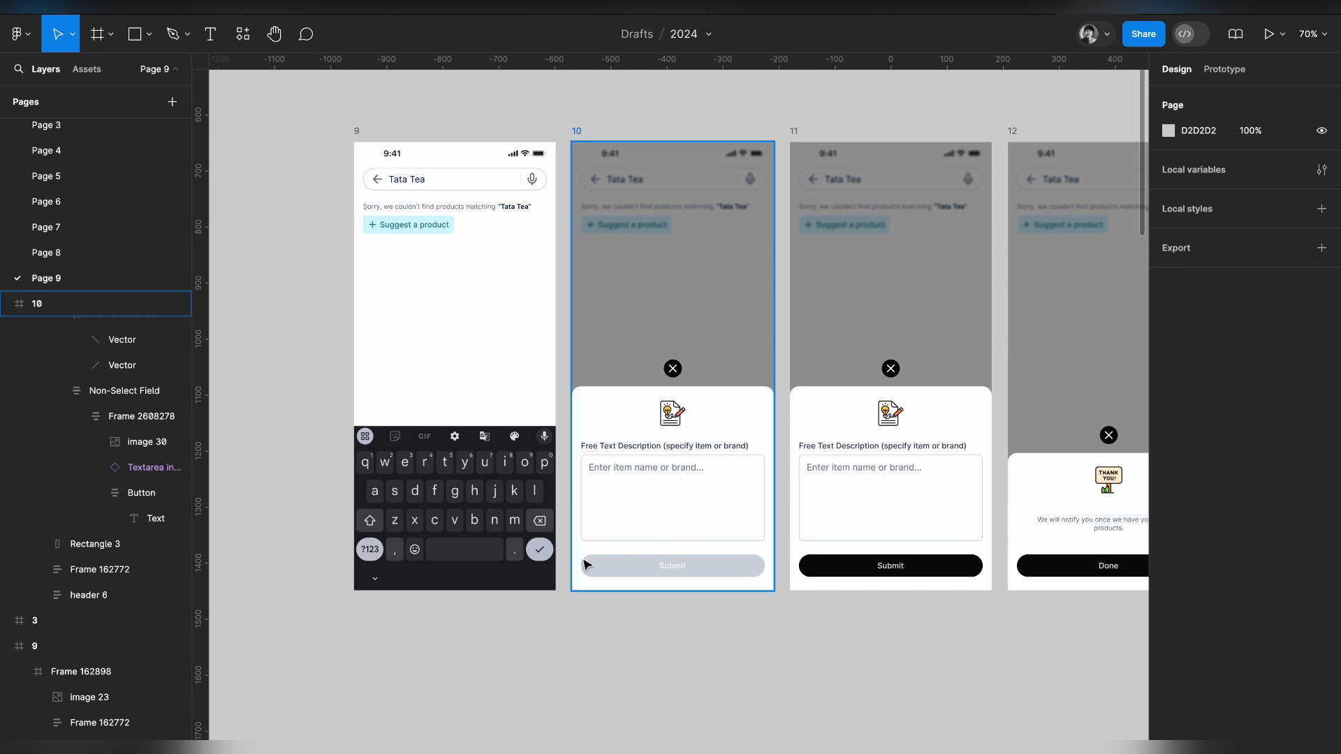
scroll(607, 443, "down", 5)
scroll(607, 443, "right", 3)
left_click(447, 300)
scroll(383, 263, "up", 3)
scroll(384, 263, "left", 1)
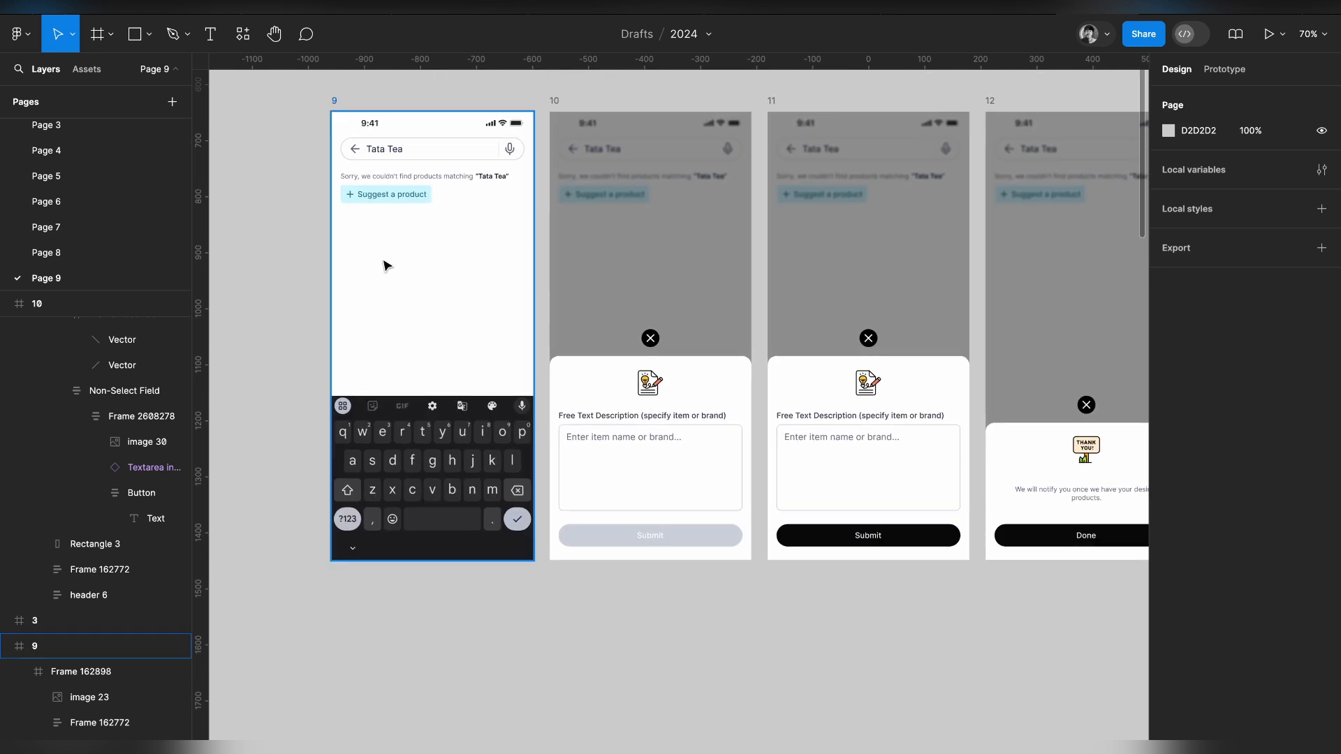
scroll(394, 201, "up", 5)
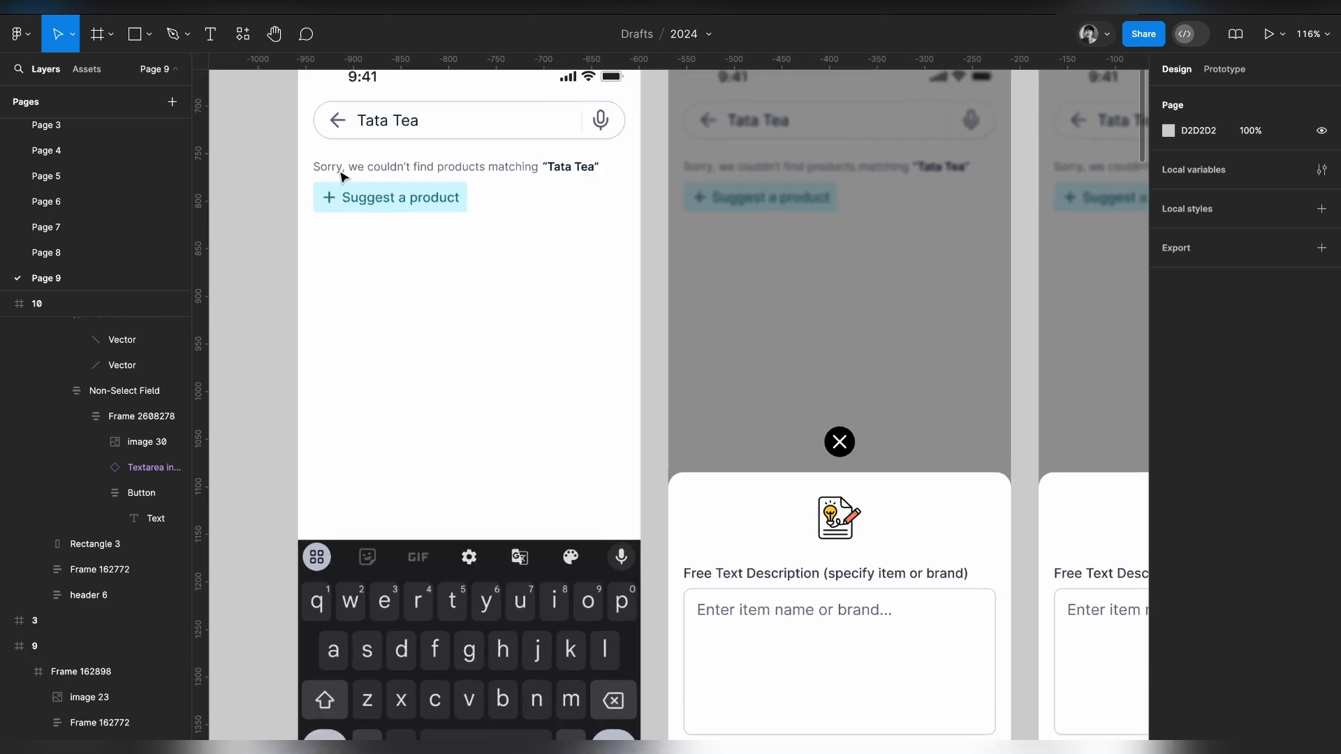
scroll(344, 174, "up", 5)
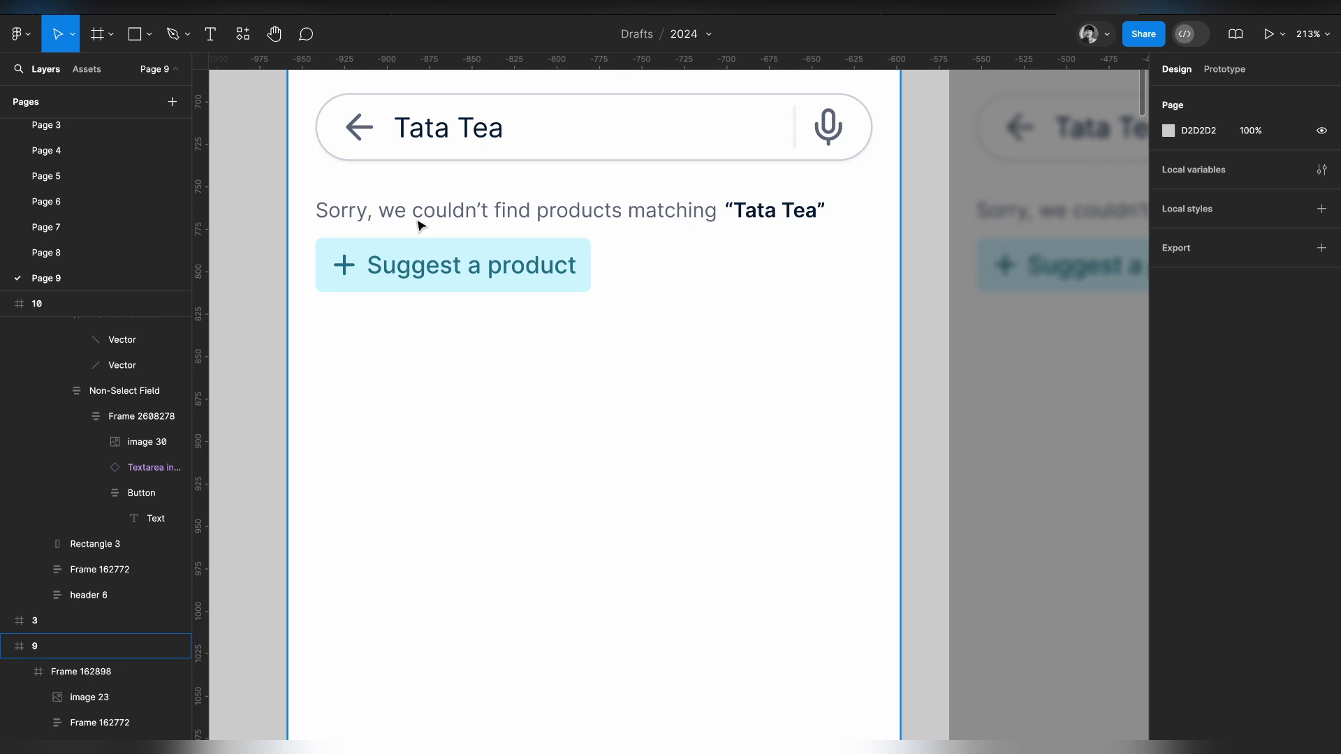
scroll(451, 277, "down", 5)
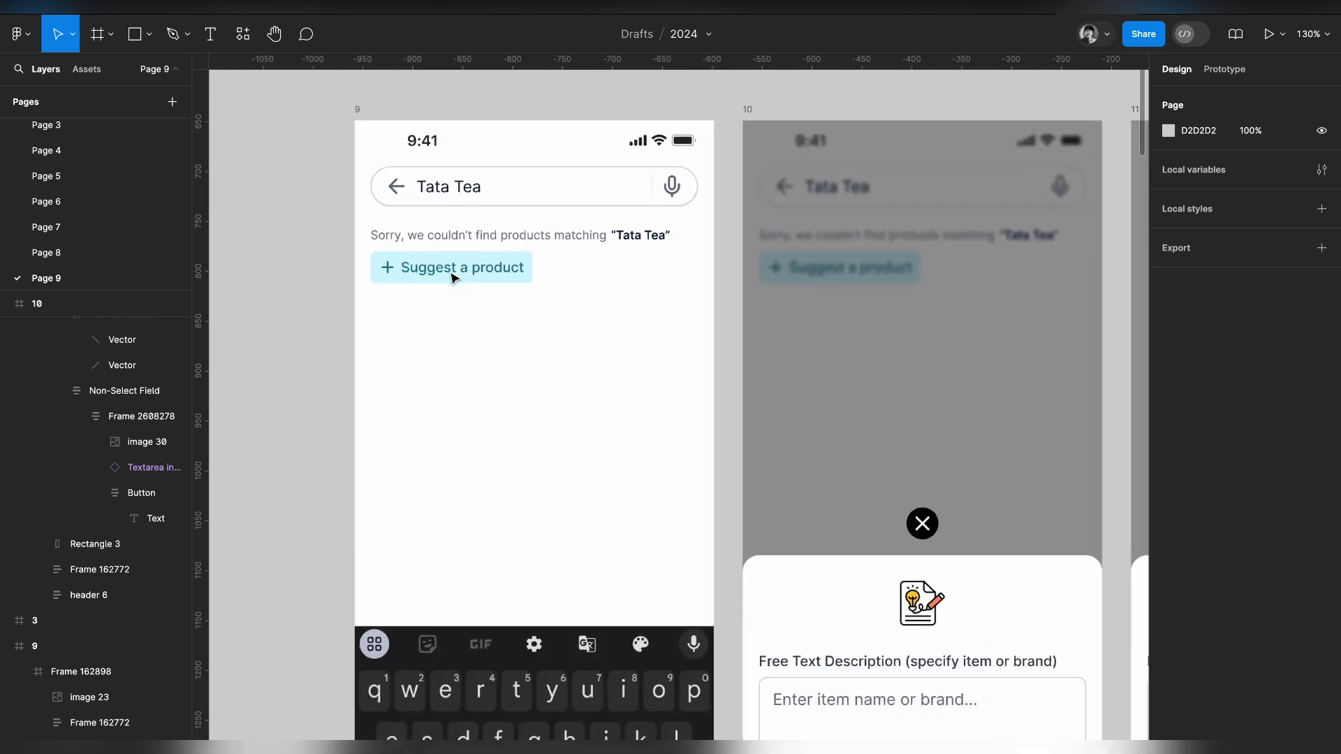
scroll(445, 222, "down", 3)
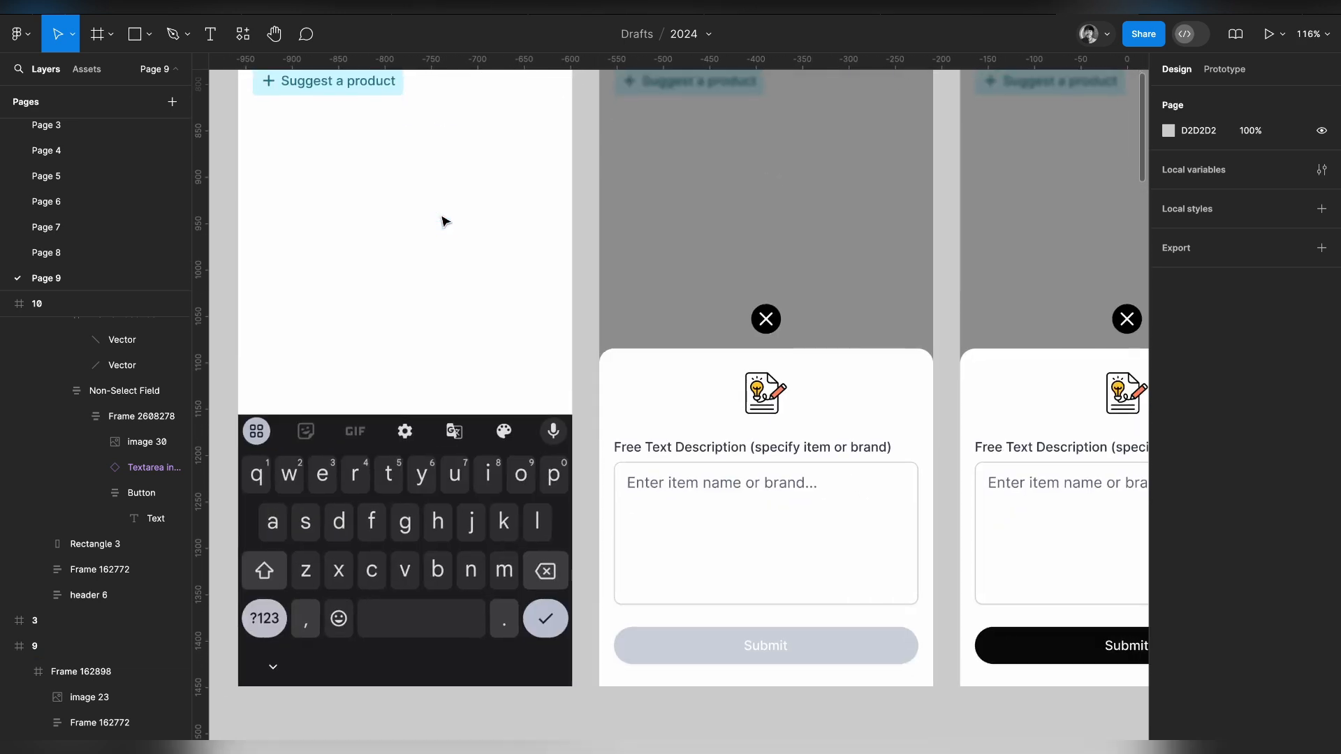
scroll(443, 218, "down", 2)
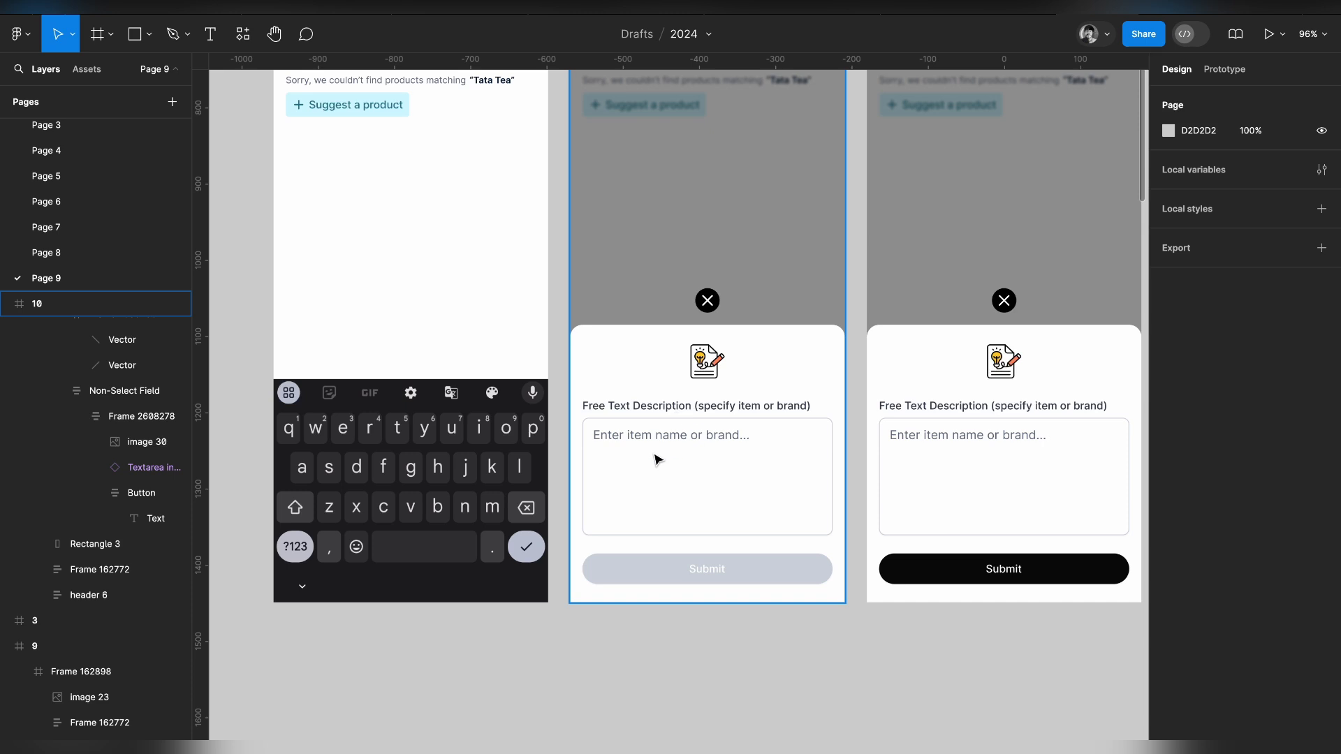
Duplicate the free text suggestion sheet of frame 10 onto the empty canvas below that frame.
scroll(657, 461, "down", 3)
left_click(593, 368)
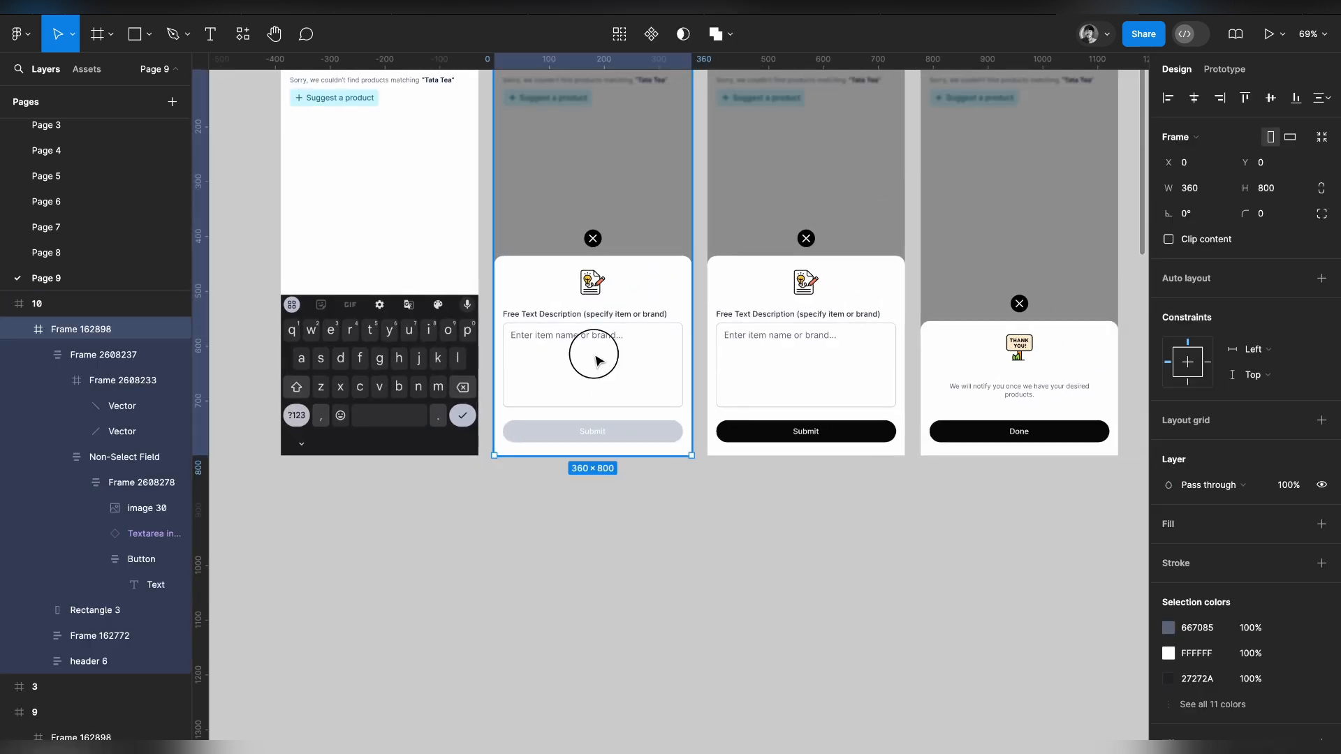
double_click(595, 367)
left_click(637, 289)
left_click_drag(642, 292, 647, 548)
scroll(647, 548, "down", 2)
scroll(647, 545, "left", 2)
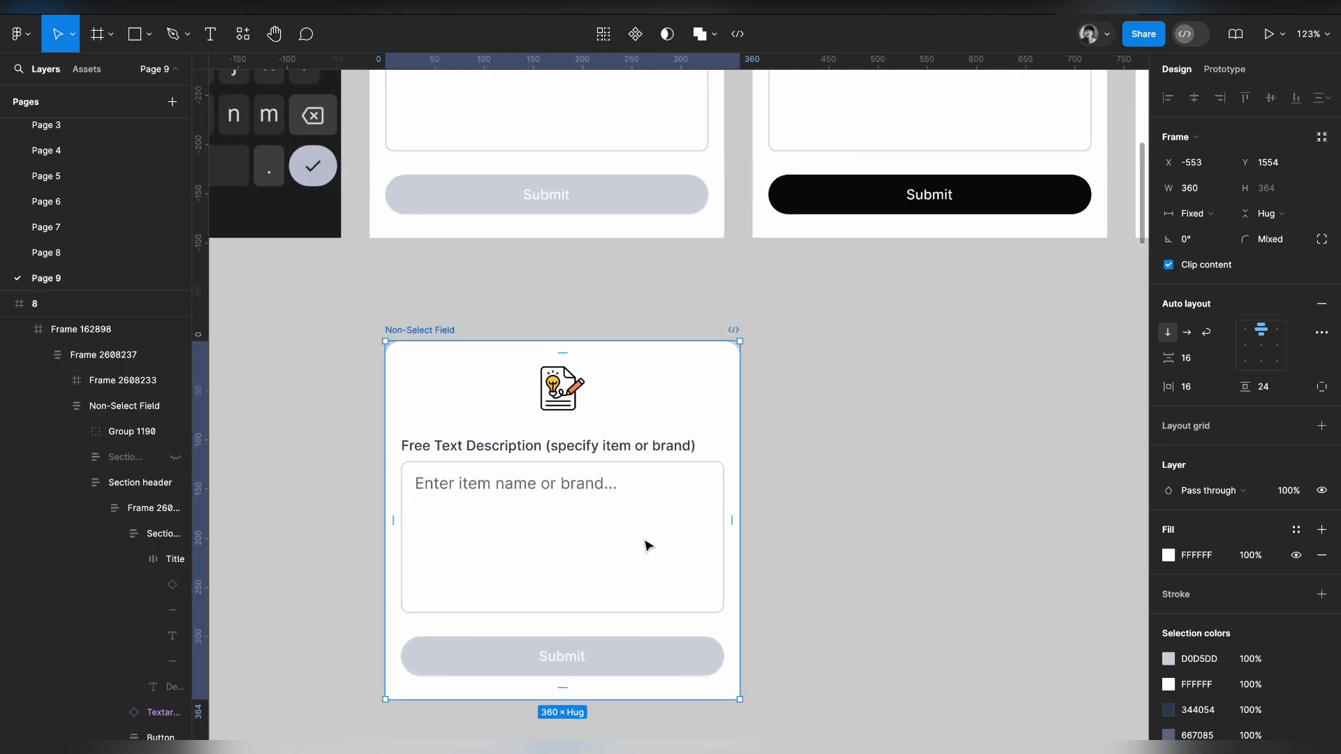
Remove the top padding of the duplicated sheet so its icon sits flush with the upper edge.
left_click(1327, 384)
left_click(1261, 390)
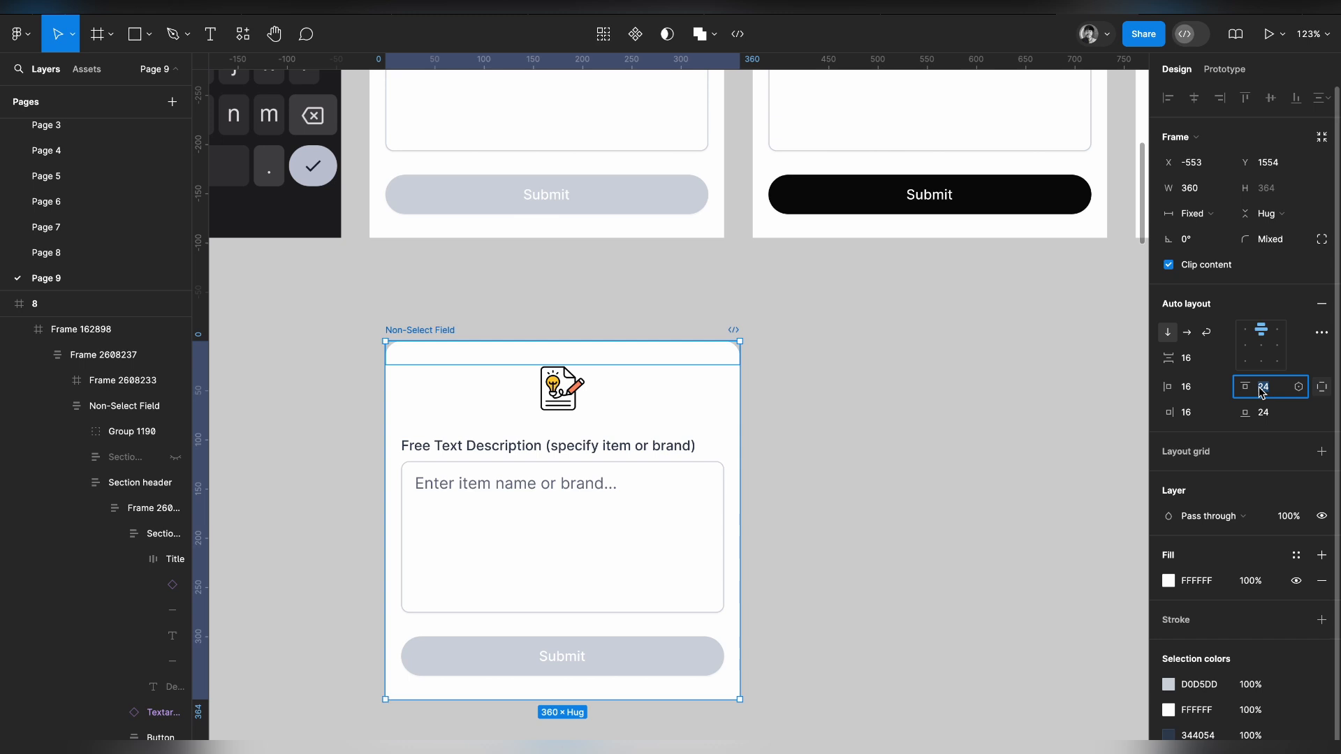
key("Return")
left_click(821, 374)
Draw a rectangle on the canvas beside the duplicated sheet and size it to 70 × 70.
scroll(822, 378, "right", 3)
scroll(822, 378, "down", 1)
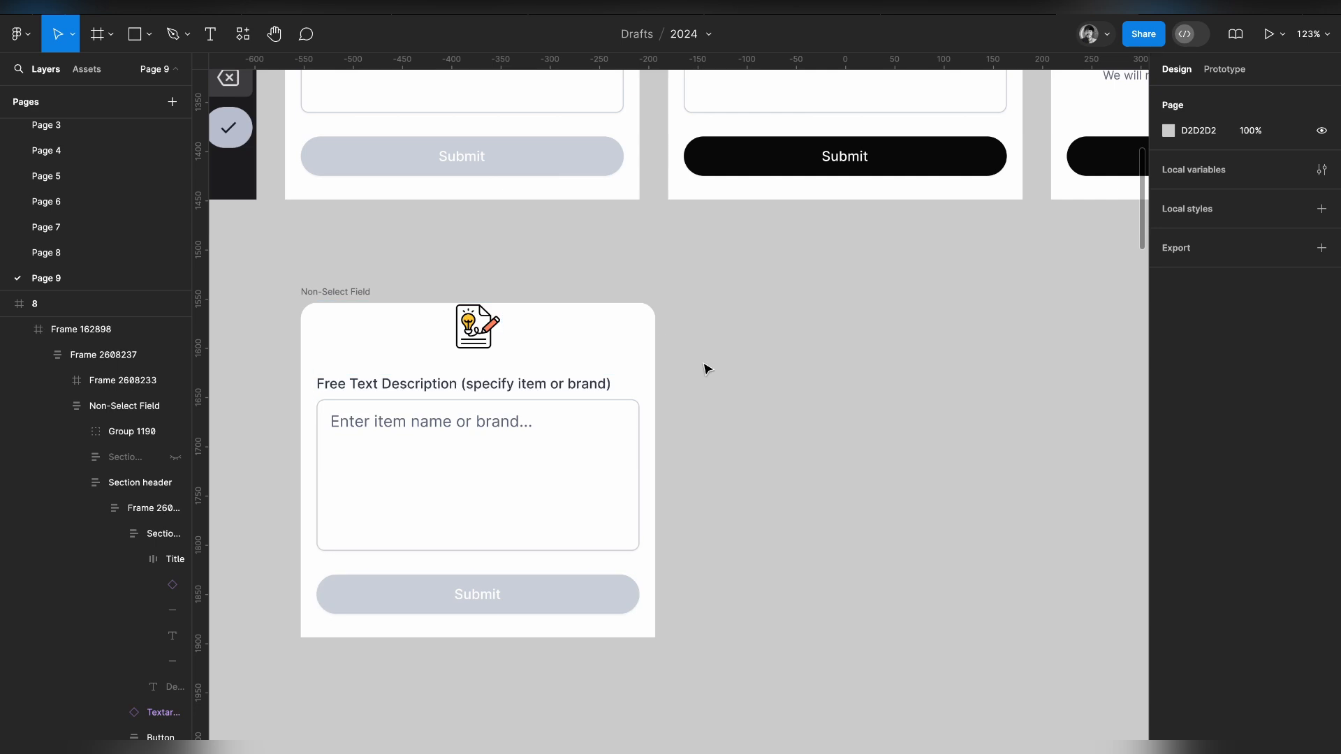
scroll(707, 369, "right", 3)
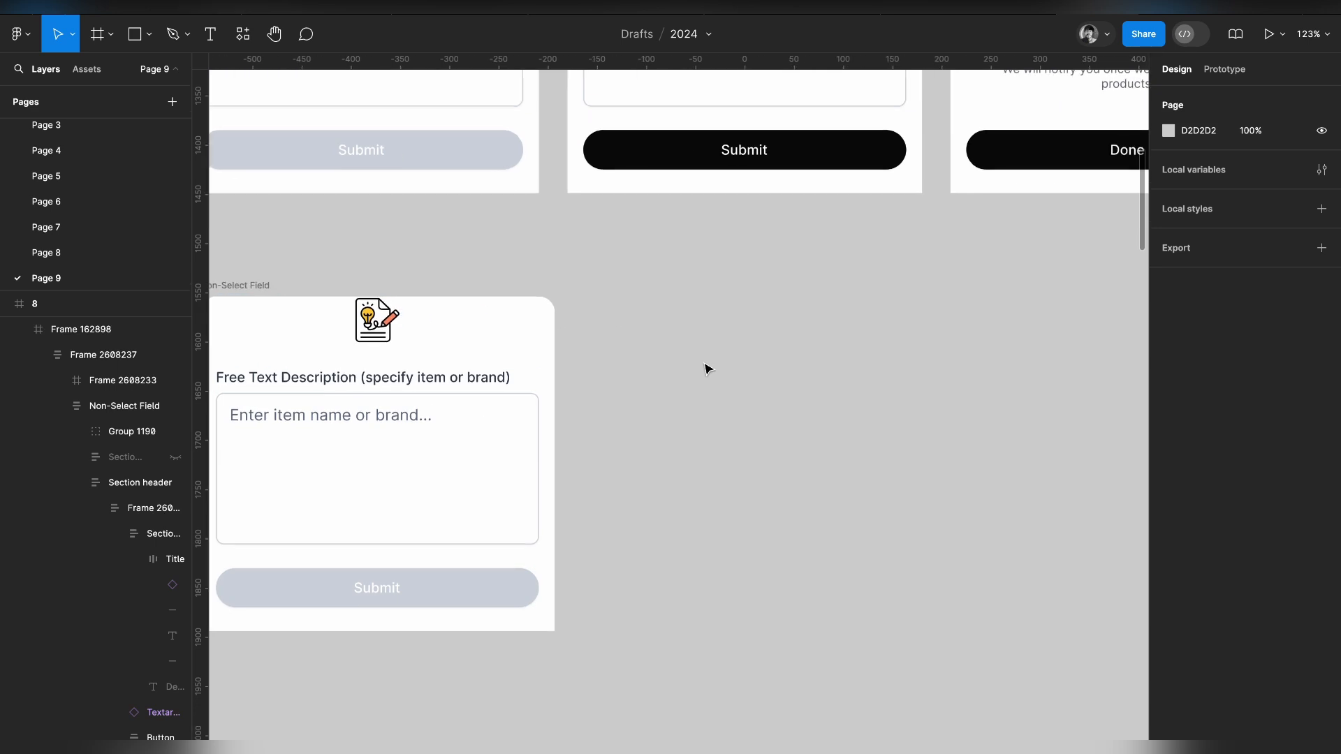
key("r")
left_click_drag(628, 339, 690, 401)
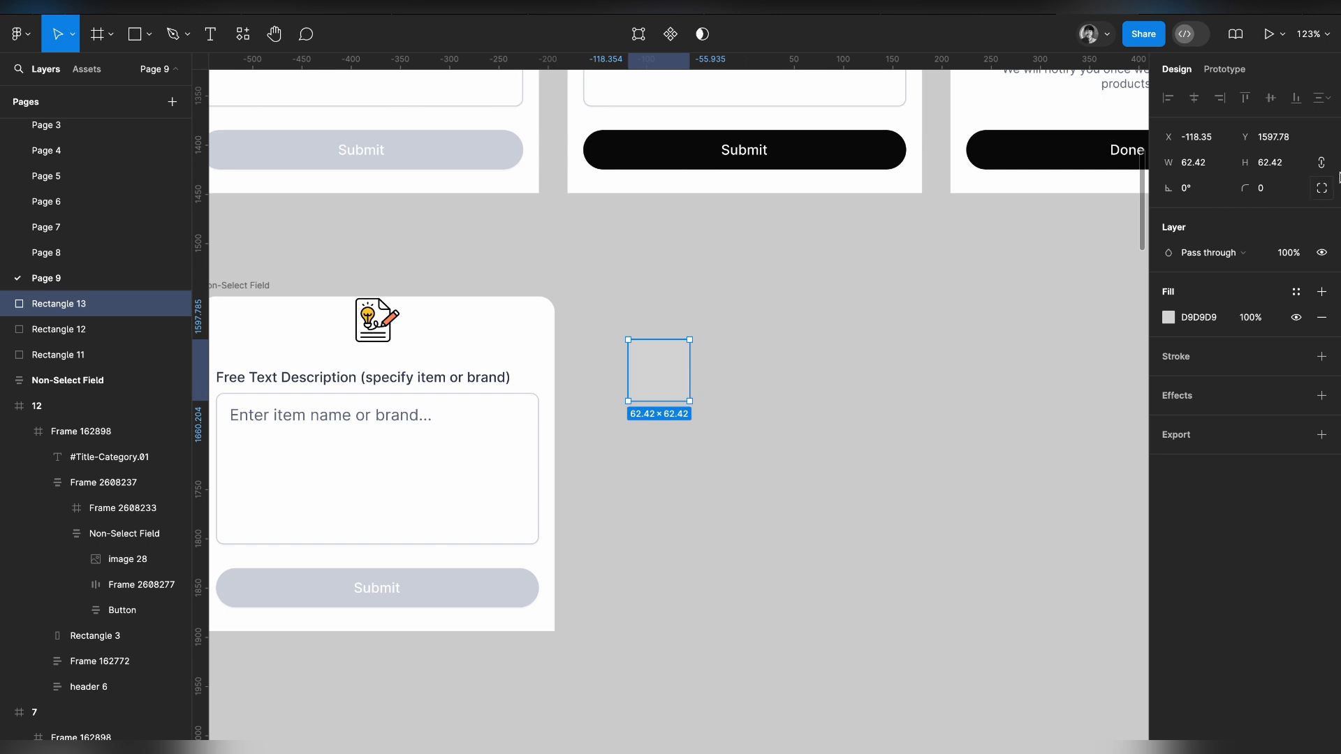
left_click(1283, 166)
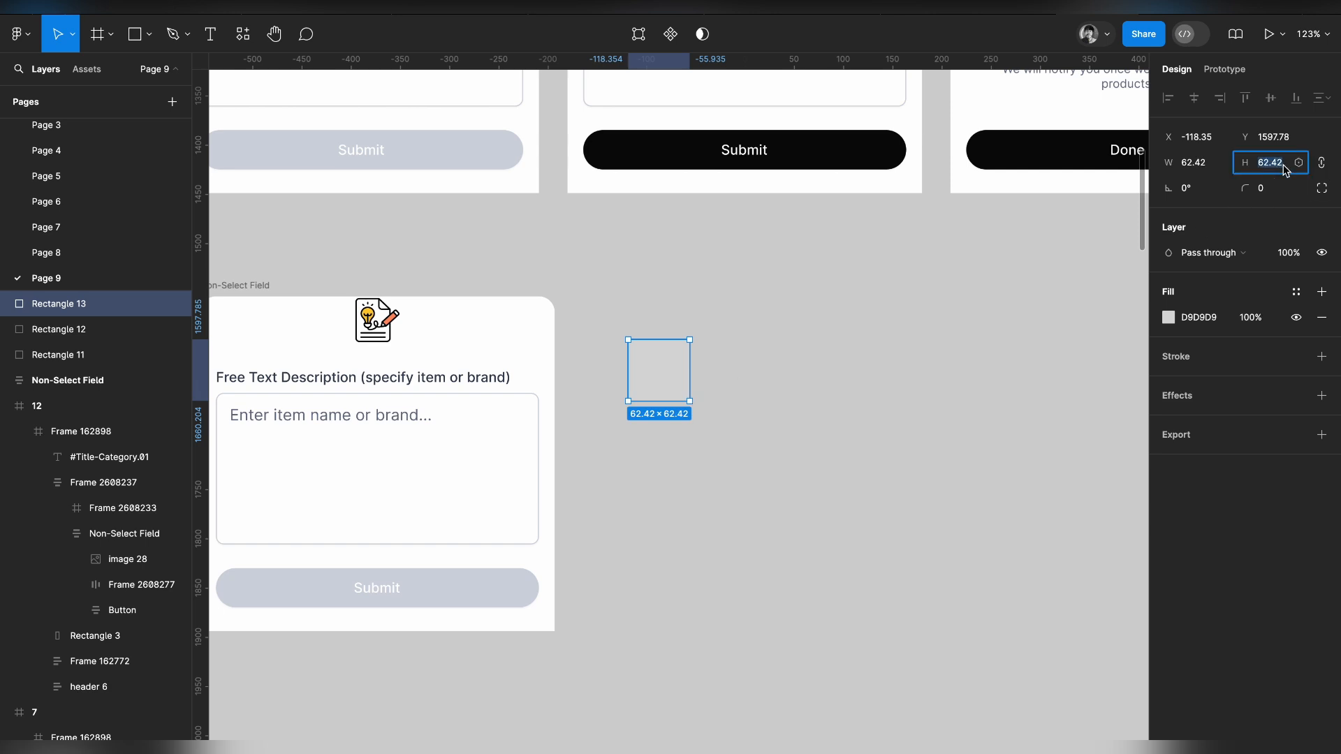
key("Return")
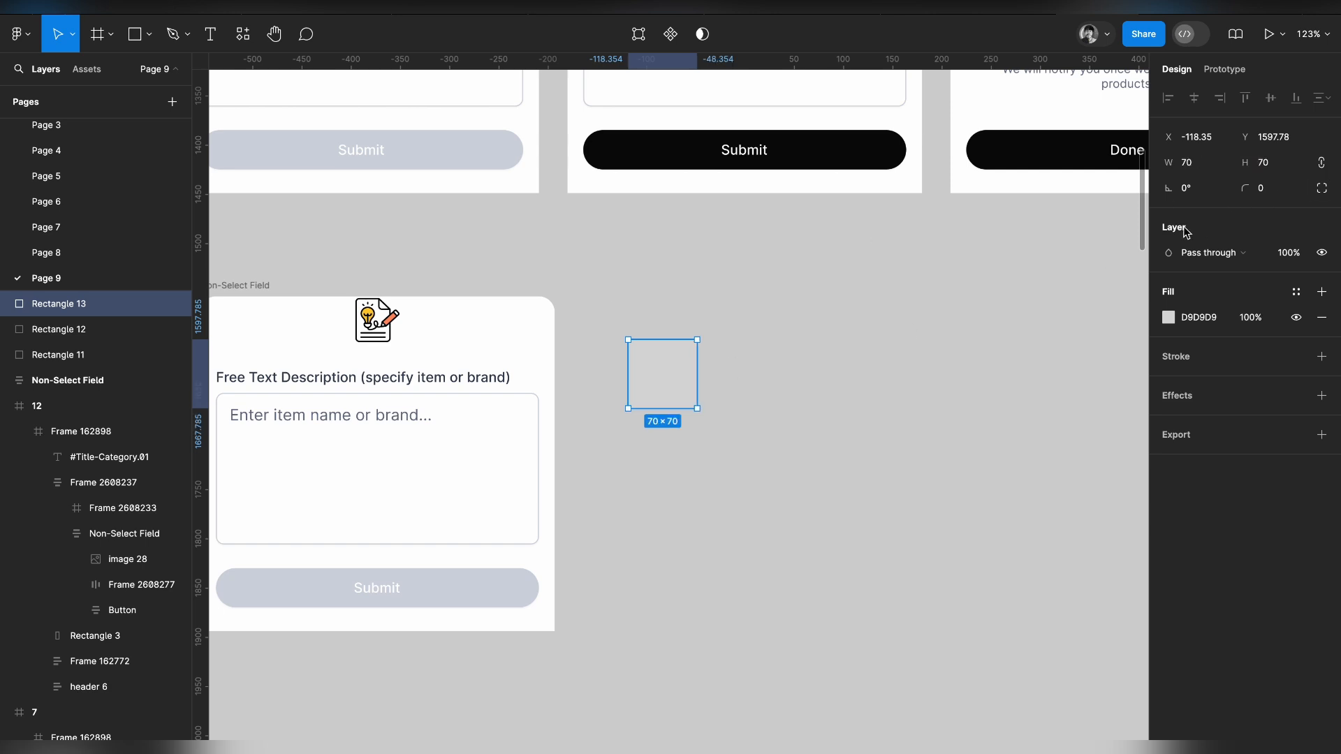
Round only the two lower corners of the 70 × 70 rectangle with a radius of 50.
left_click(1323, 189)
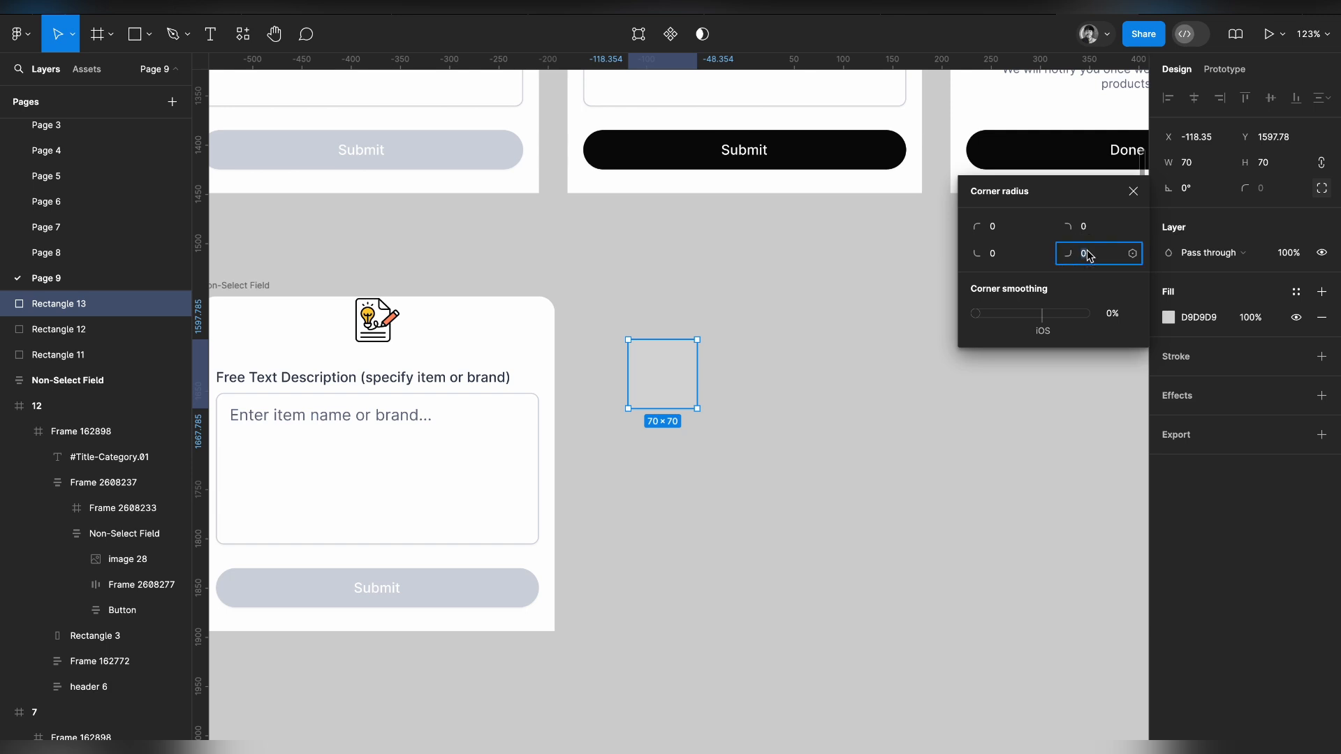
type("50")
left_click(999, 254)
type("50")
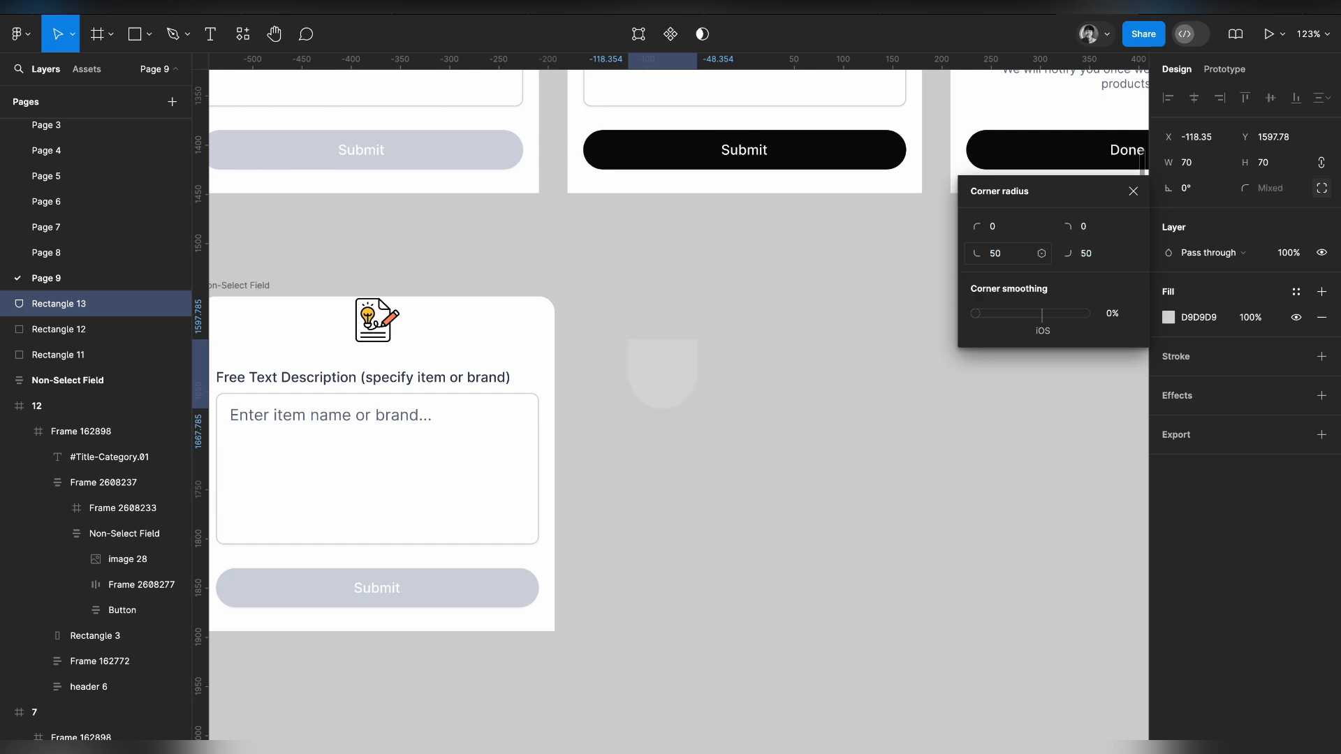
left_click(704, 464)
Place the rounded shape inside the duplicated sheet, between the icon and the free text title.
scroll(733, 422, "left", 3)
left_click(807, 363)
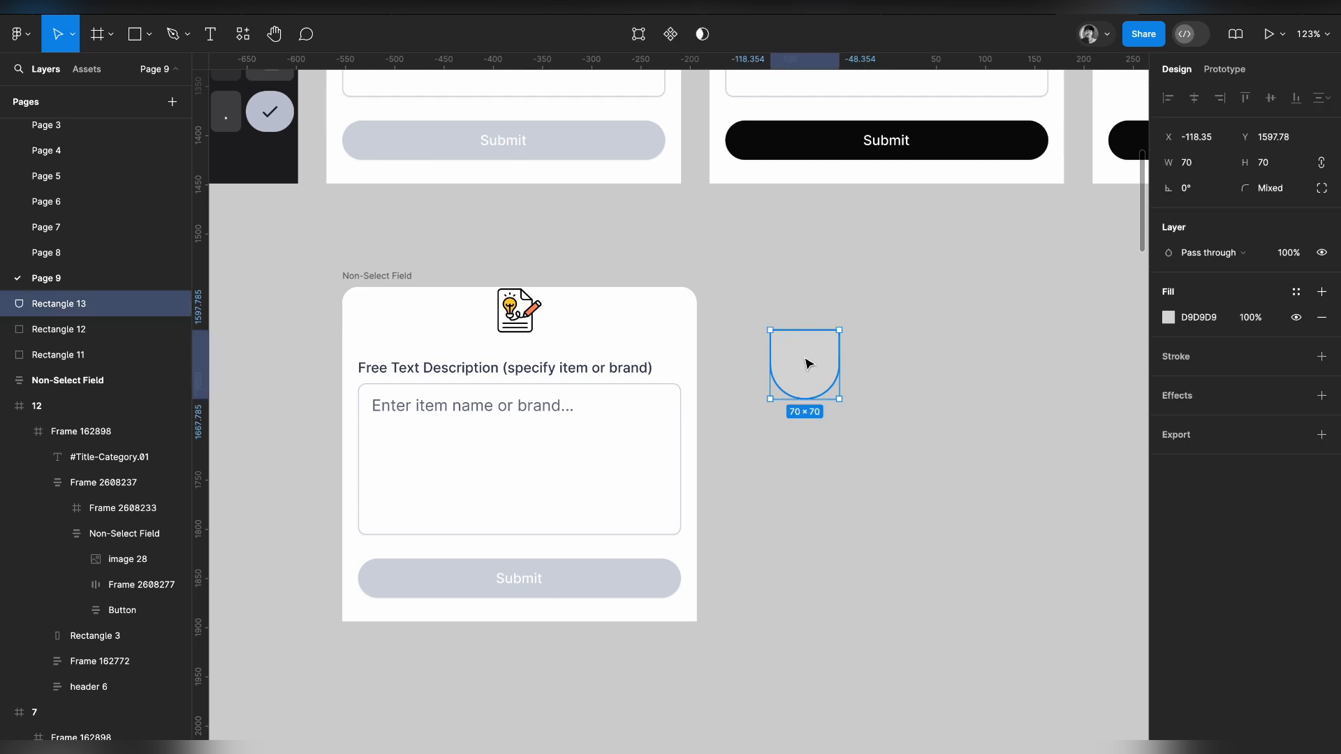
left_click_drag(806, 363, 668, 347)
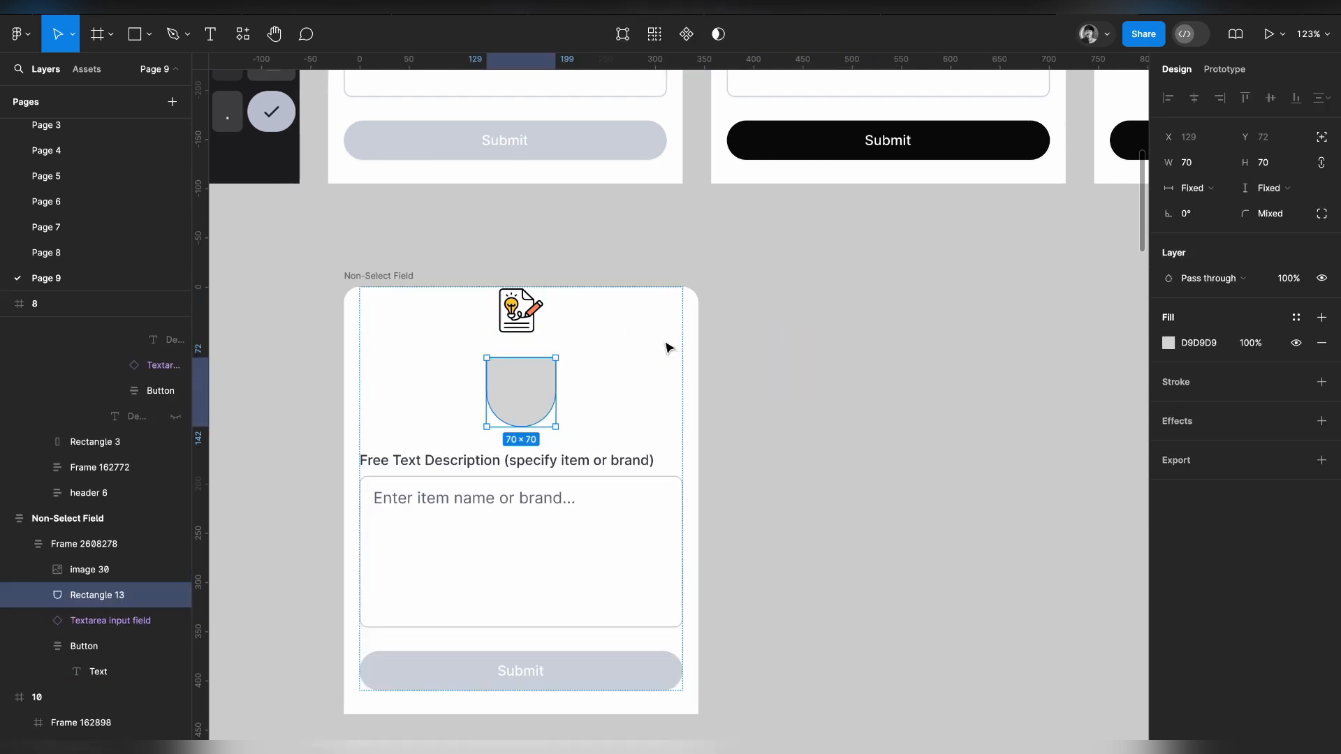
scroll(550, 380, "left", 2)
scroll(561, 396, "up", 2)
scroll(561, 396, "left", 2)
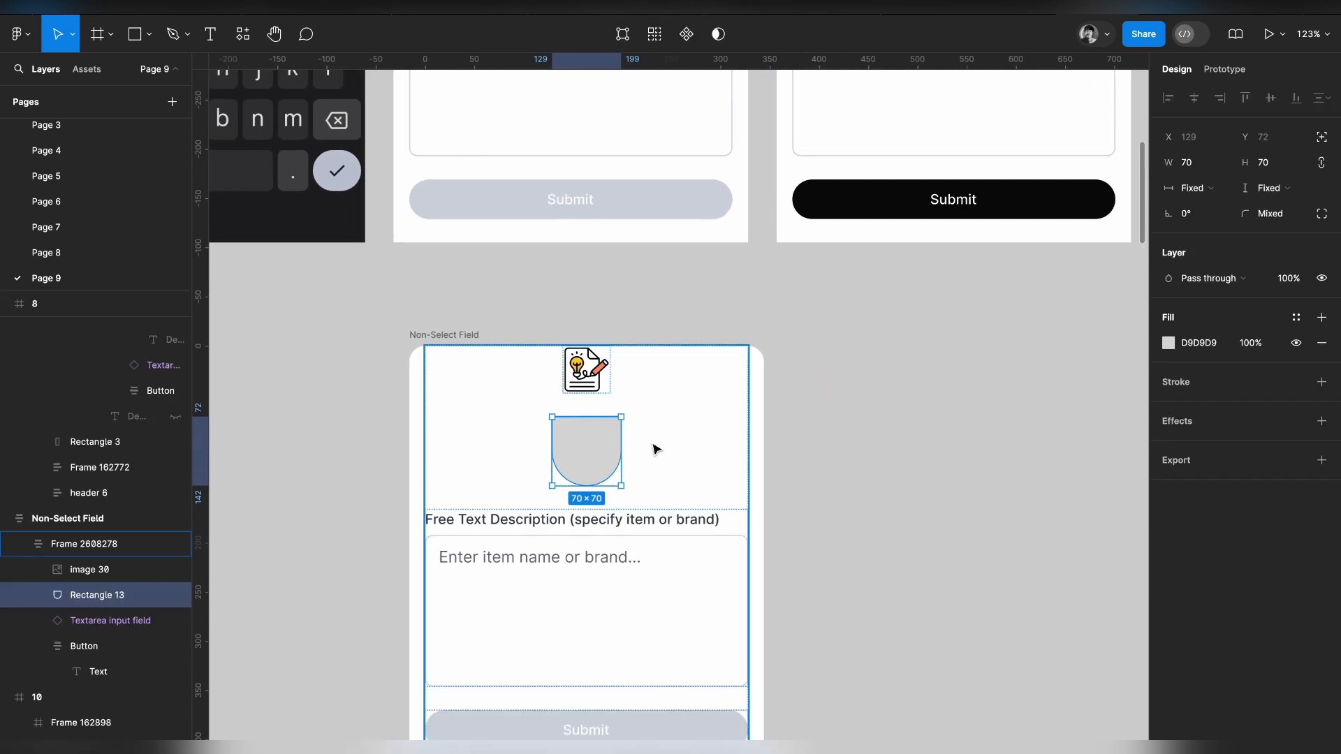
Recolour the rounded shape to D0D5DD by sampling the sheet's grey Submit button.
key("i")
scroll(655, 444, "down", 5)
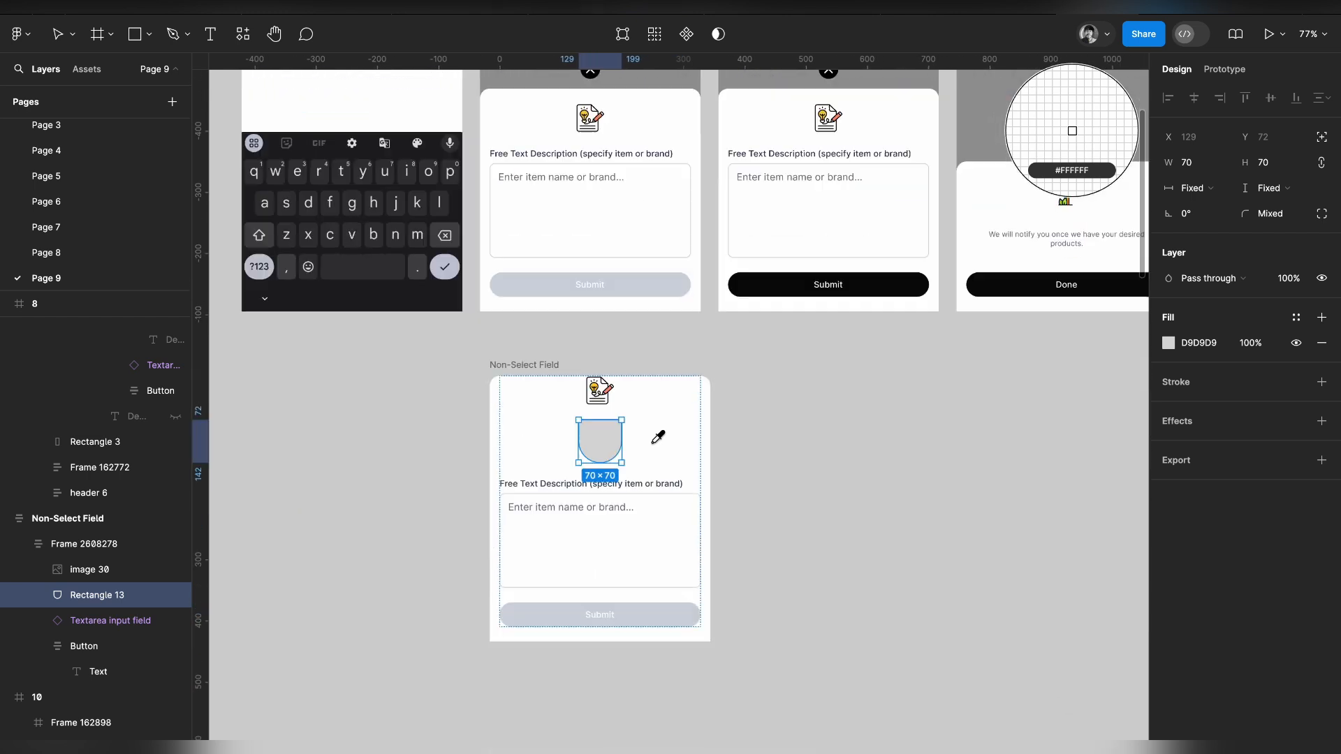
scroll(658, 438, "down", 2)
scroll(658, 438, "up", 5)
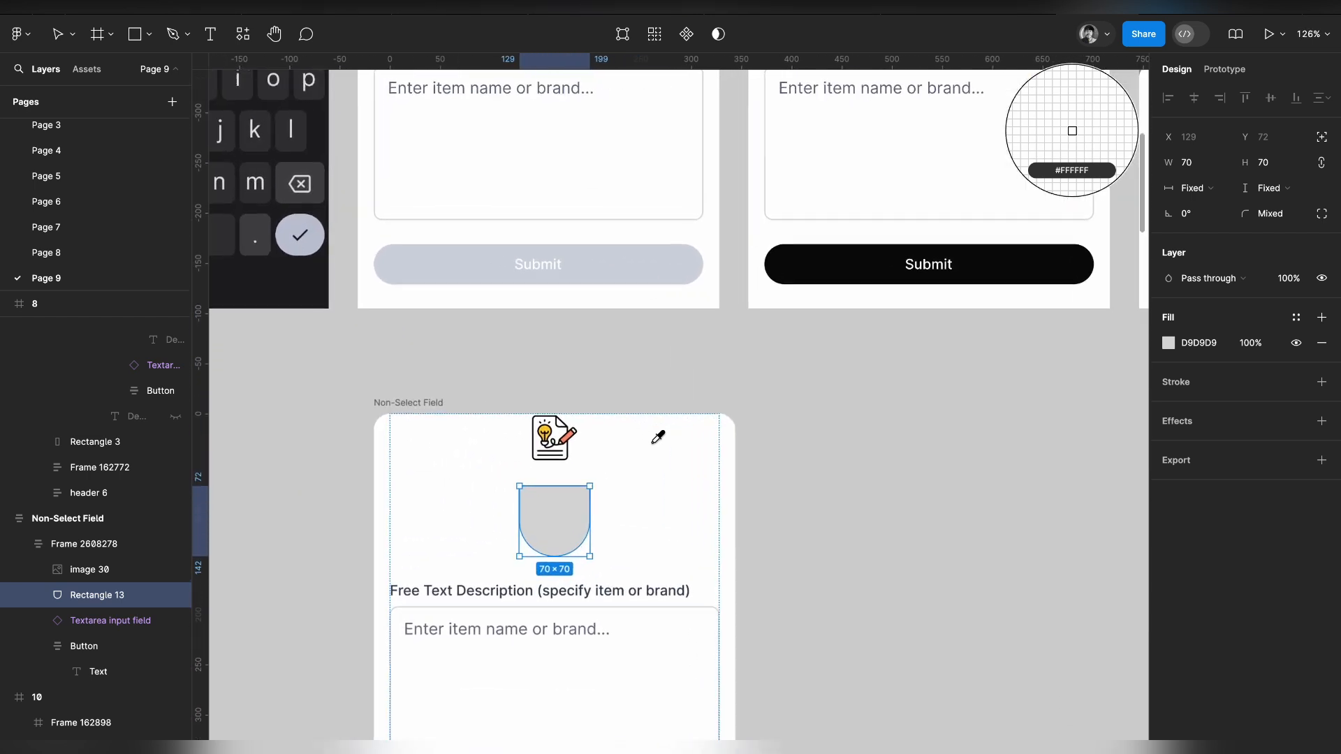
scroll(658, 437, "down", 3)
scroll(658, 438, "right", 1)
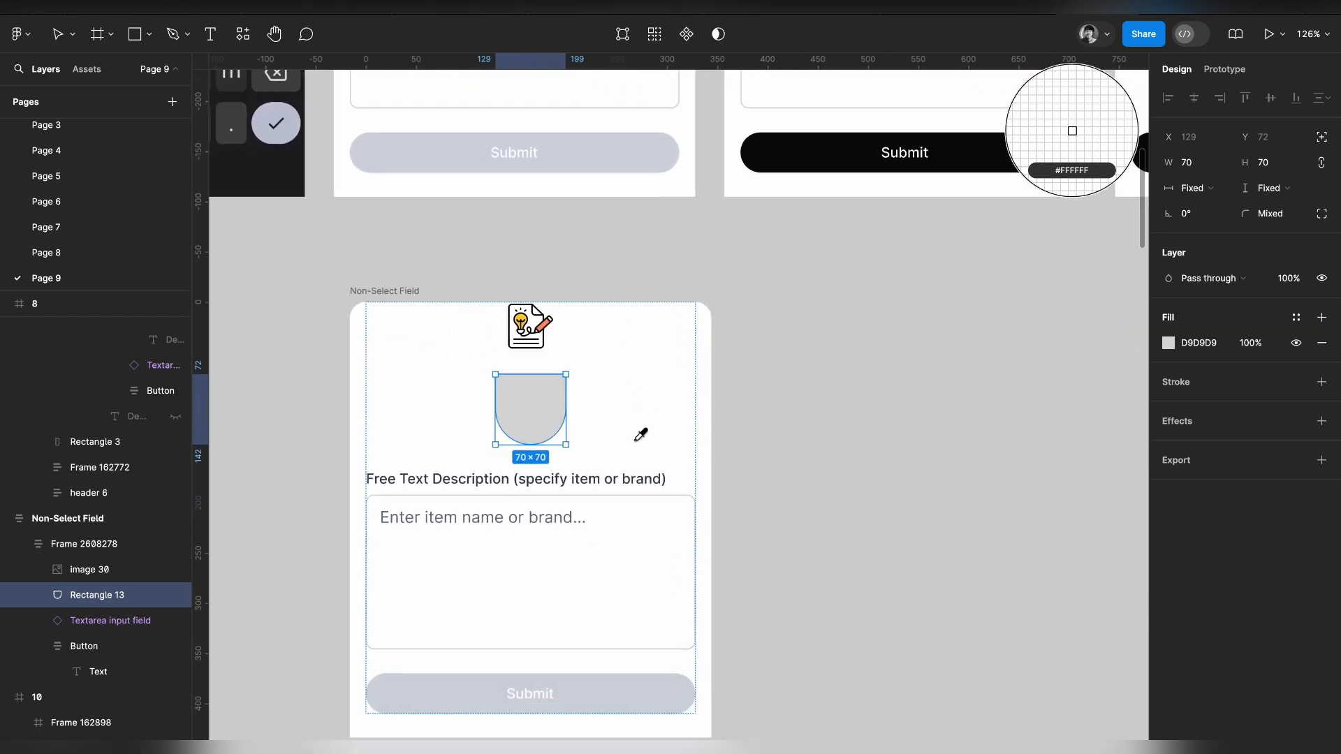
left_click(590, 674)
Move the rounded shape out of the duplicated sheet onto the empty canvas beside it.
scroll(593, 685, "down", 5)
scroll(593, 686, "down", 2)
scroll(593, 686, "right", 1)
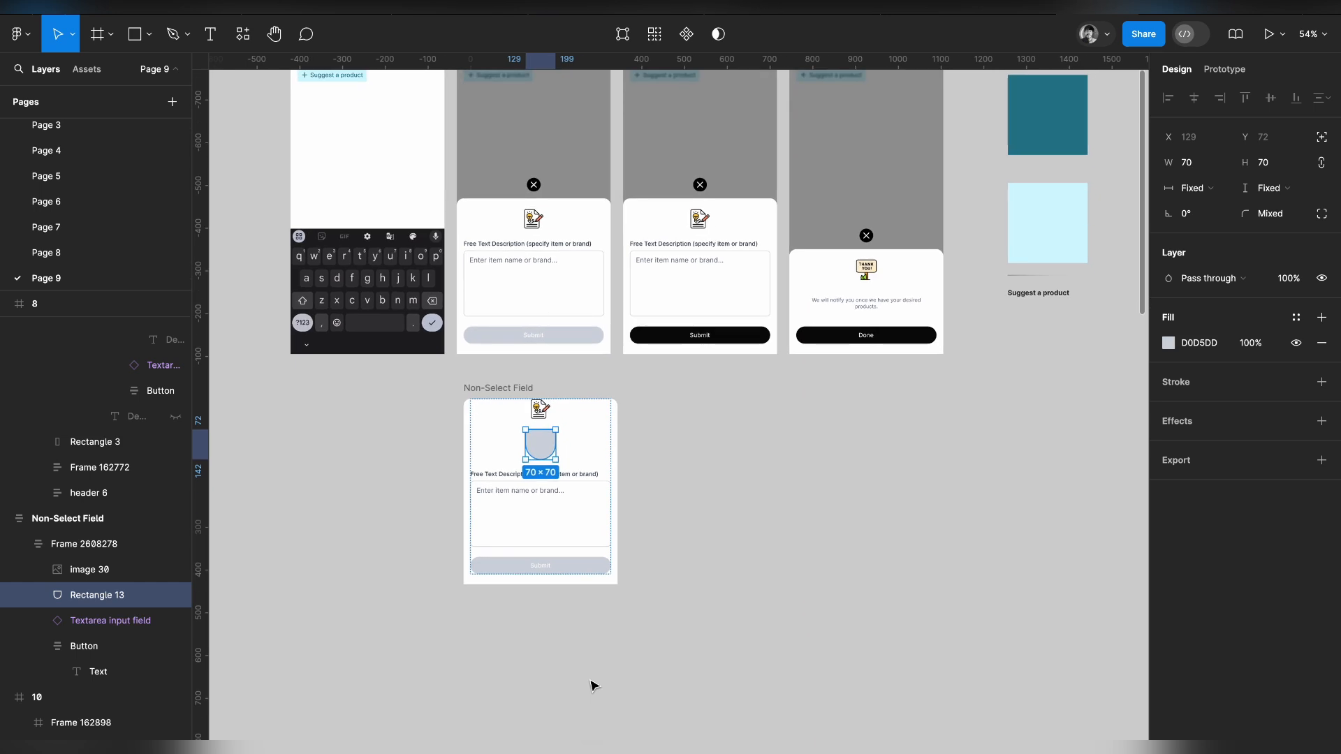
scroll(82, 629, "down", 6)
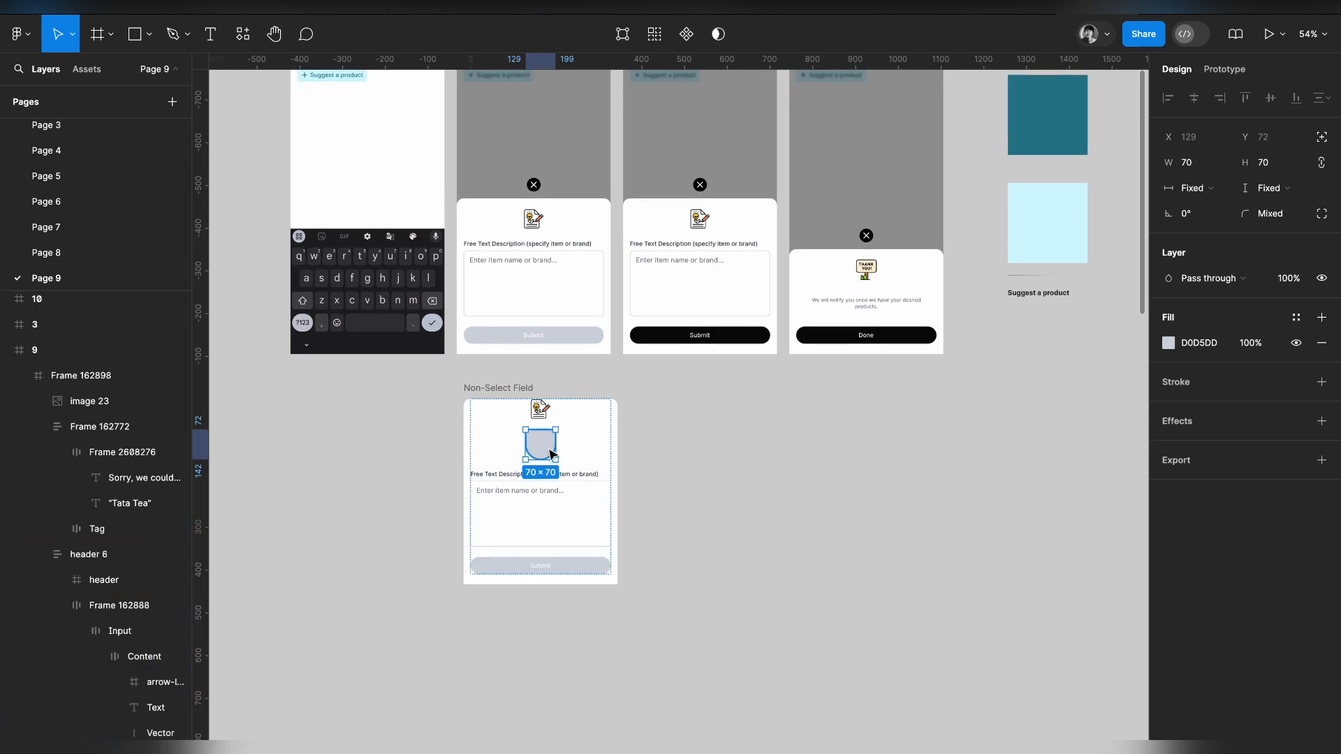
left_click_drag(551, 454, 682, 443)
scroll(683, 443, "up", 5)
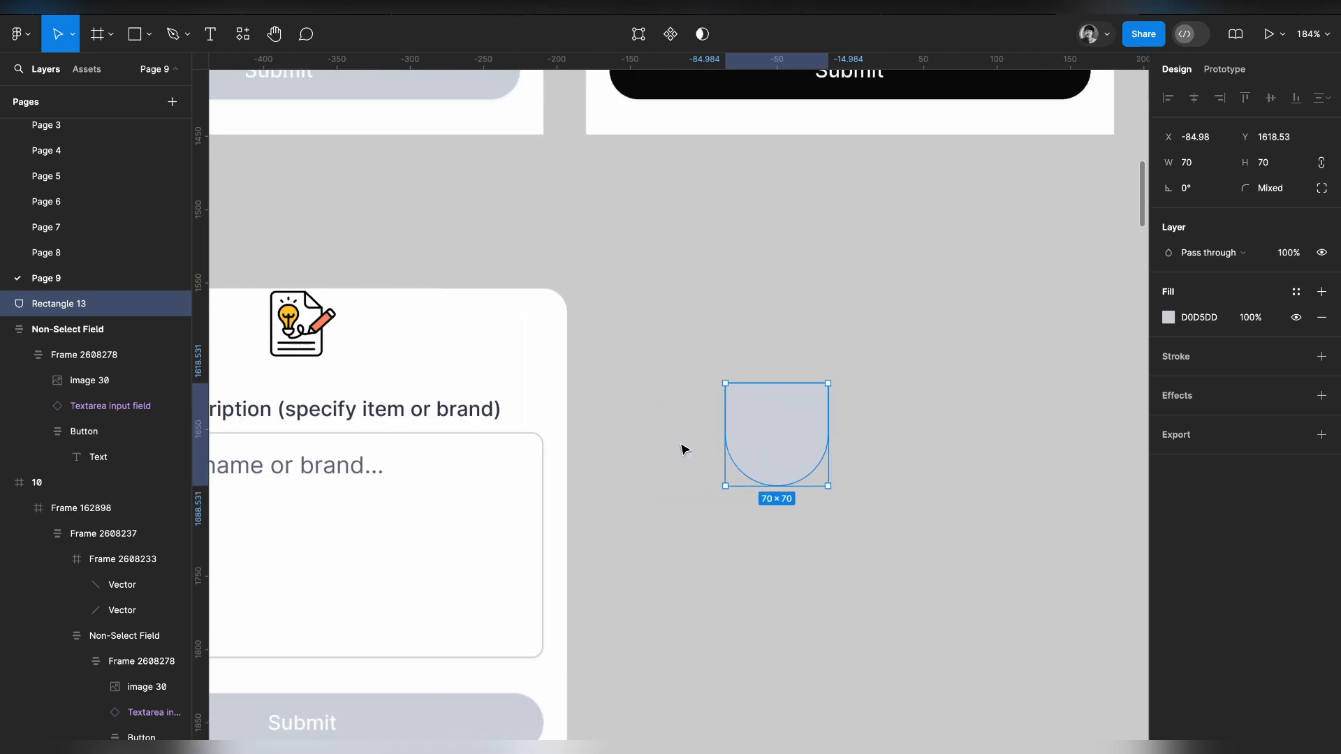
scroll(682, 445, "left", 1)
left_click(1146, 355)
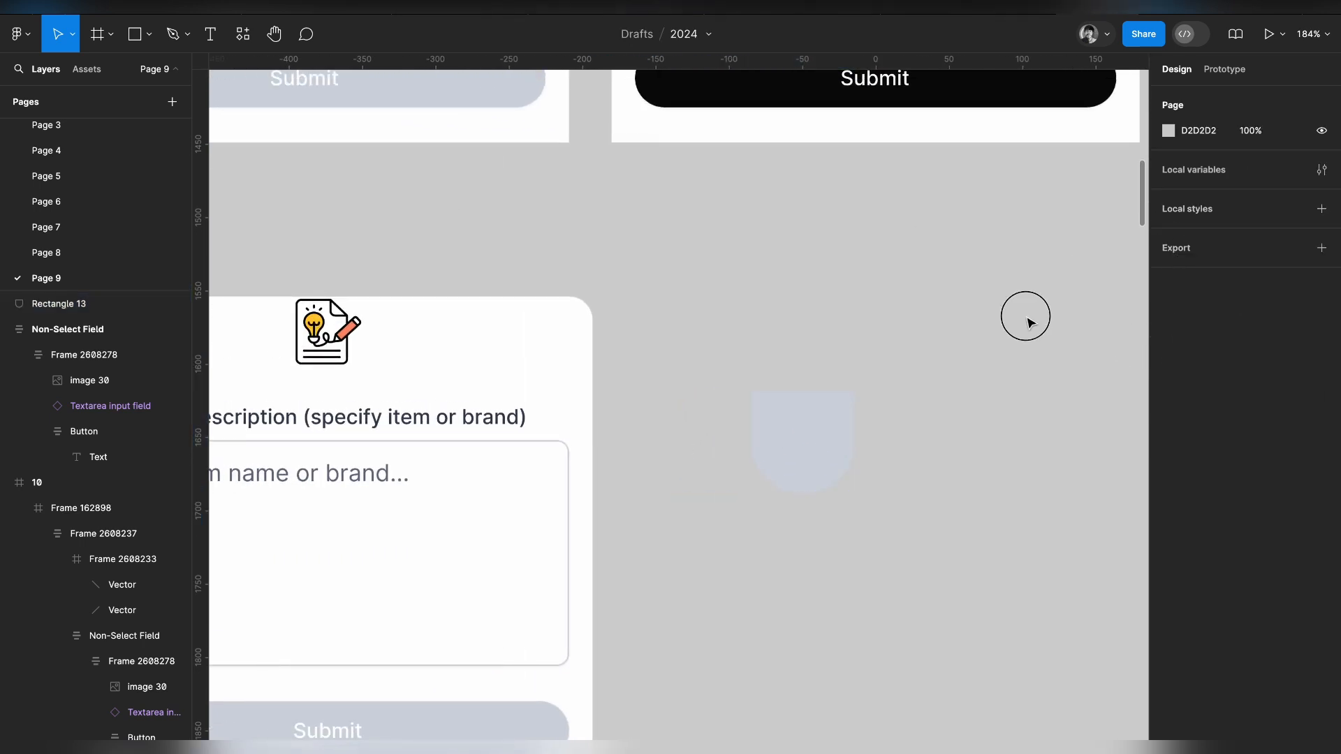
left_click(799, 450)
left_click(1169, 317)
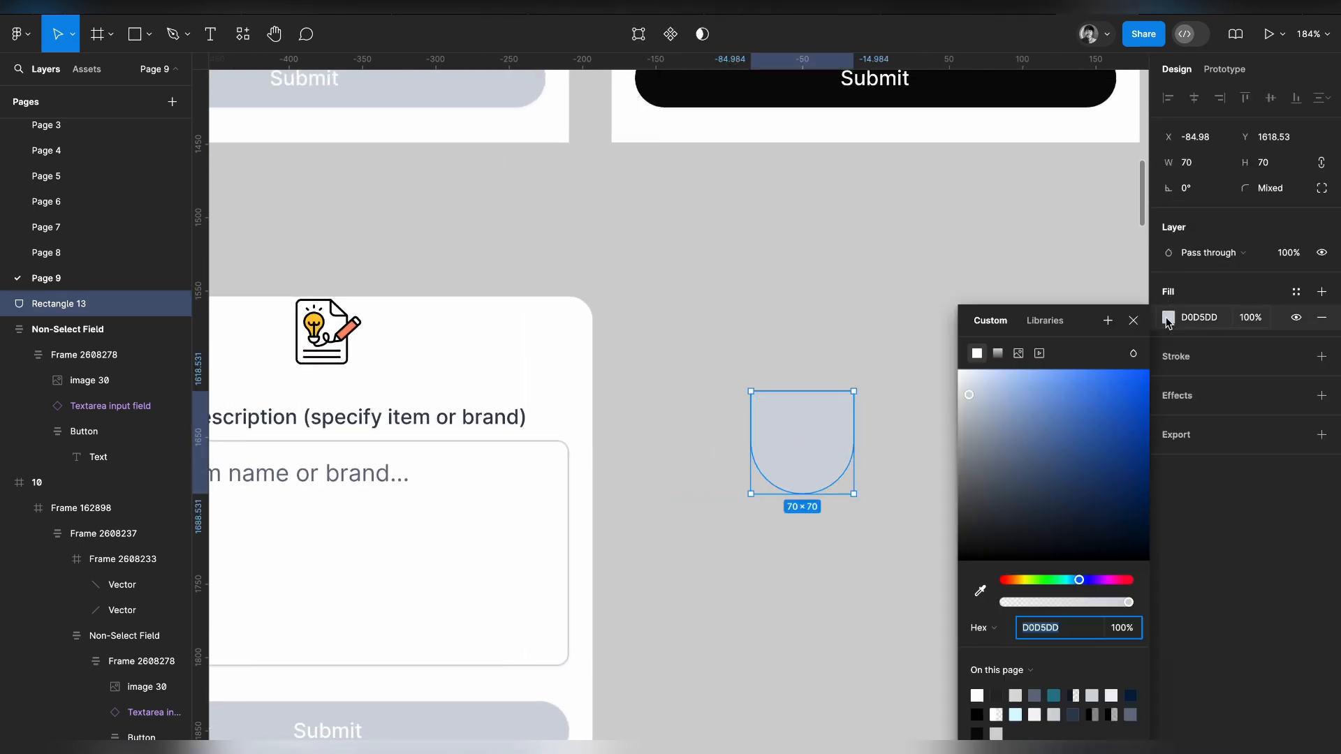
left_click_drag(961, 417, 949, 446)
key("super+z")
Change the page's canvas background to the dark grey 403F3F.
left_click(897, 447)
left_click(1168, 132)
left_click_drag(981, 312, 958, 296)
left_click(846, 559)
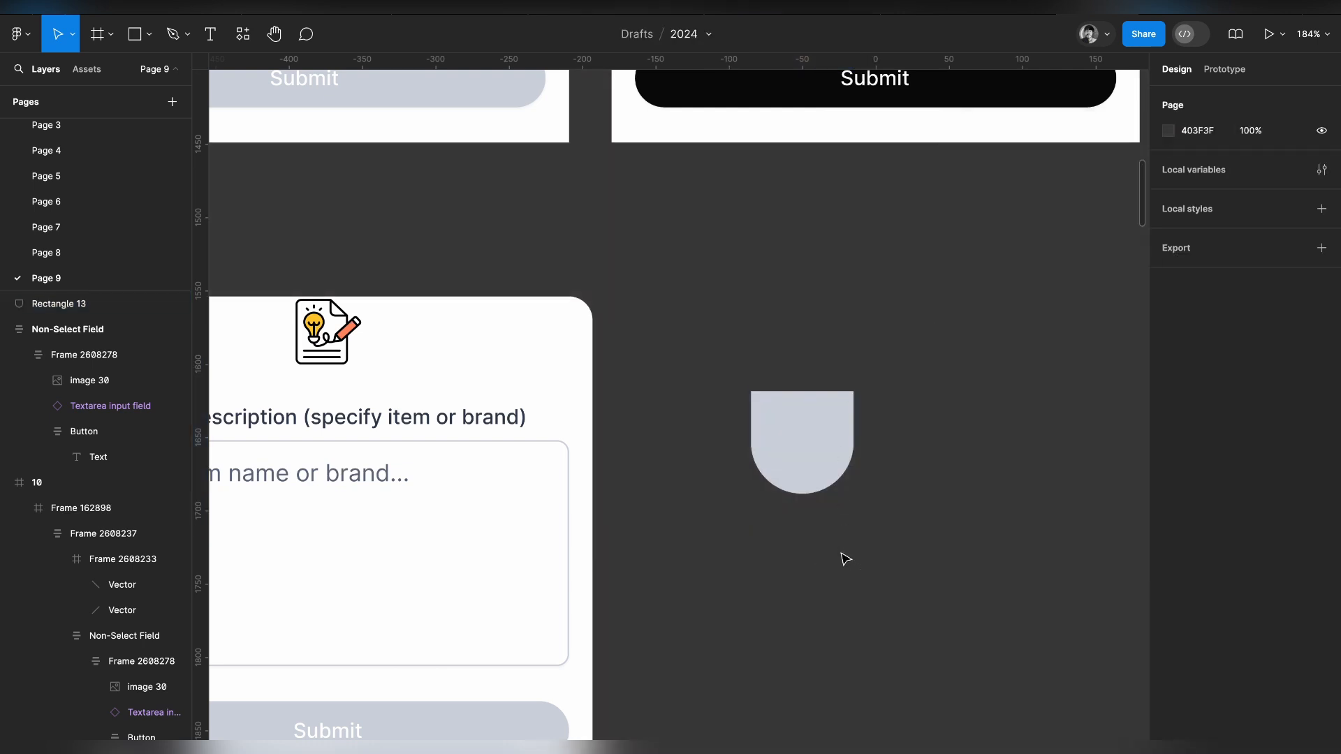
Recolour the rounded shape beside the duplicated sheet to the very light blue F6F9FF.
scroll(845, 559, "down", 3)
scroll(846, 559, "left", 1)
scroll(845, 558, "up", 1)
left_click(909, 477)
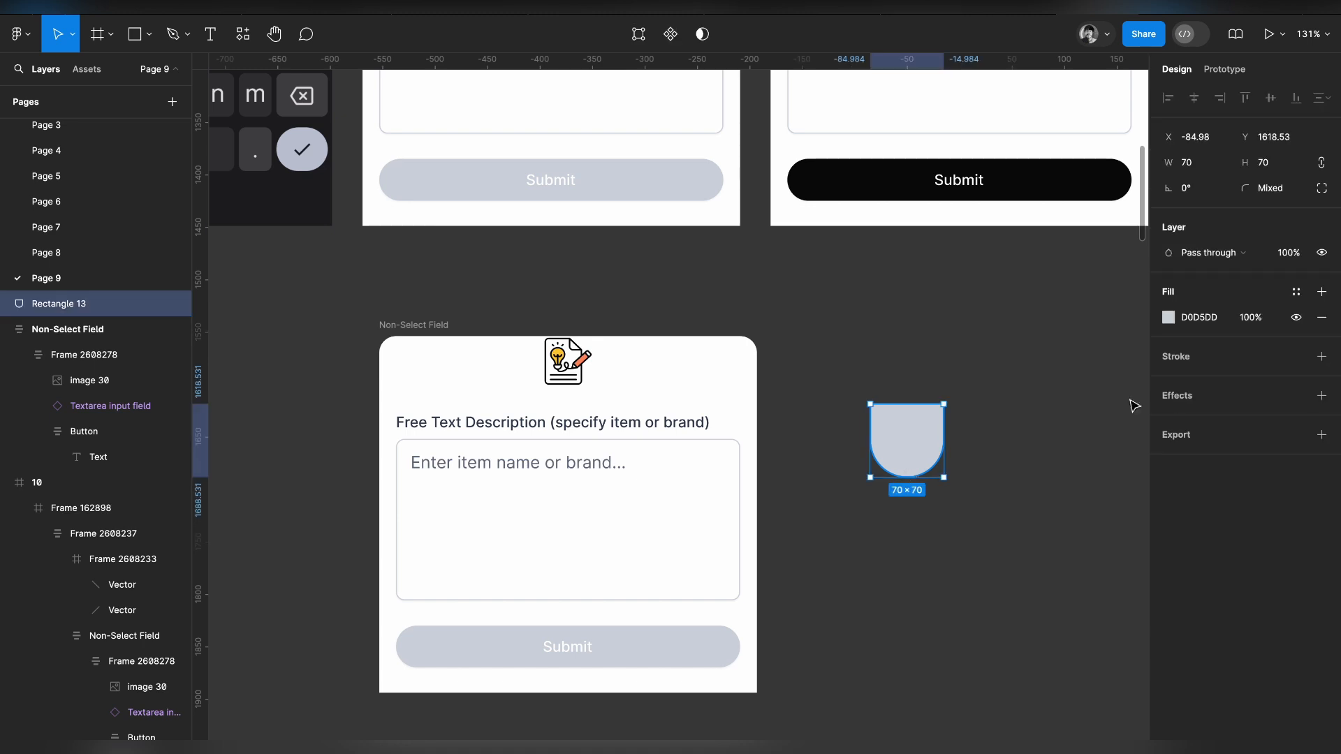
left_click(1169, 318)
left_click_drag(969, 394, 965, 372)
left_click(861, 358)
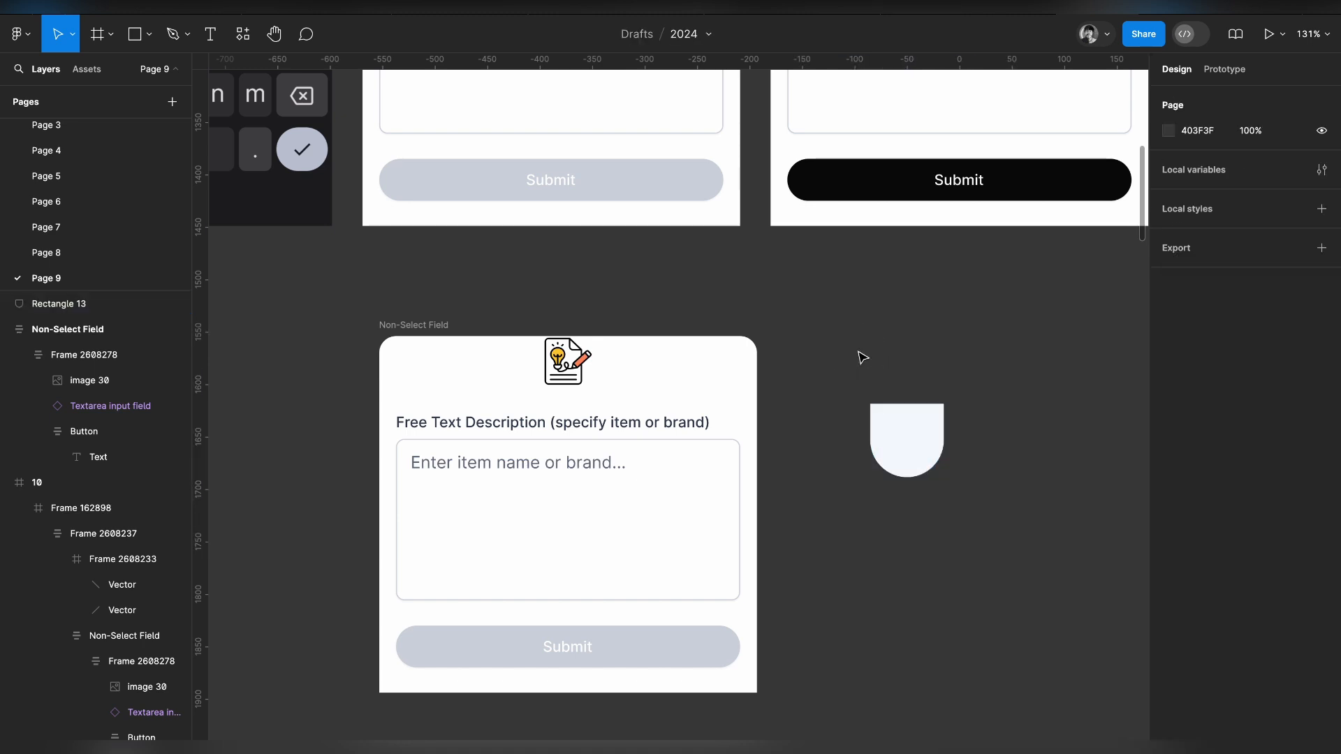
Draw a small rectangle, about 21 by 6, on the canvas between the sheet and the rounded shape.
scroll(861, 360, "down", 1)
left_click(869, 399)
scroll(869, 398, "right", 3)
scroll(869, 398, "down", 1)
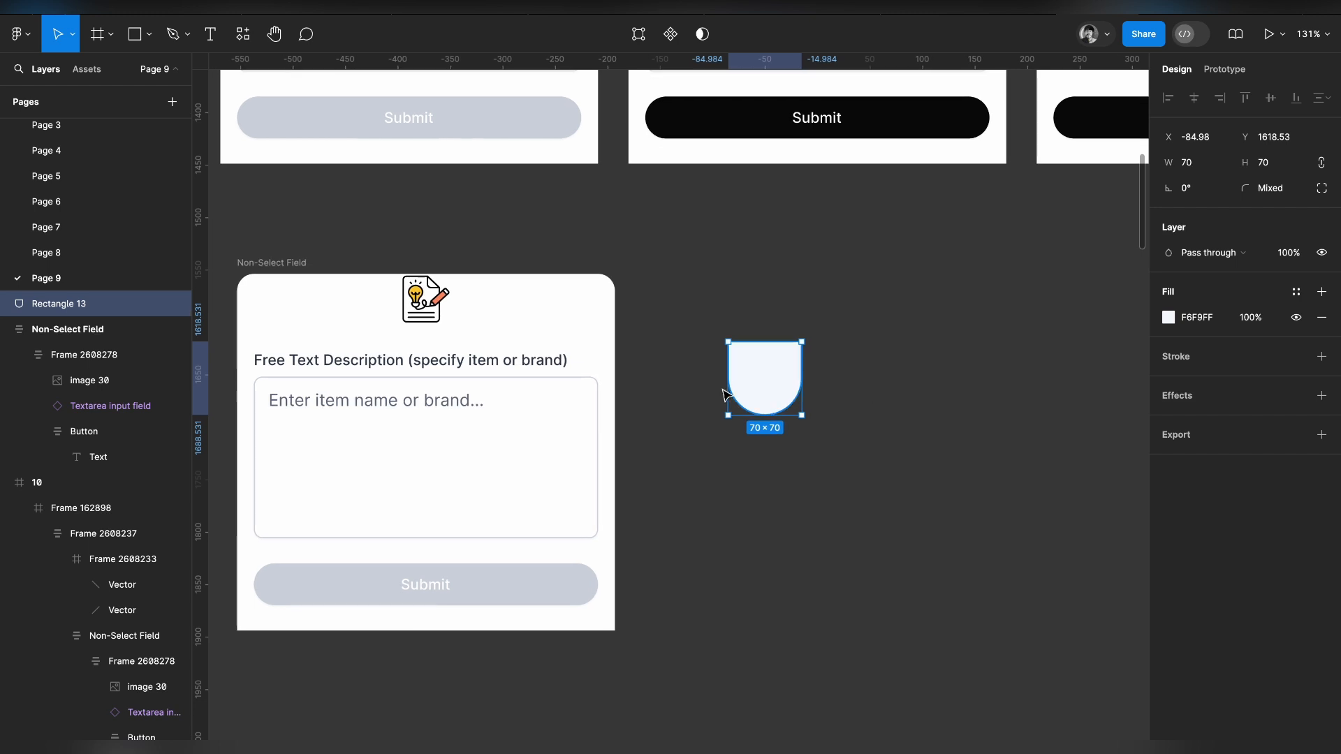
key("r")
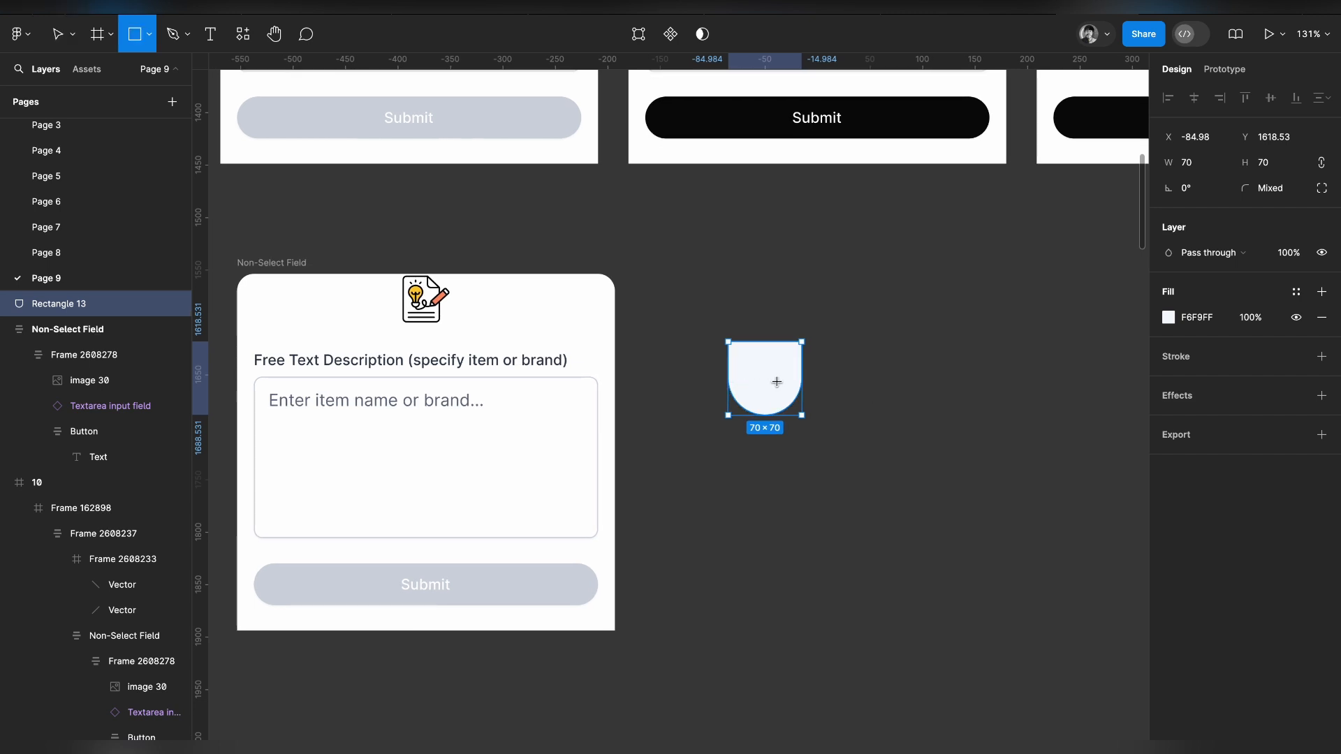
scroll(647, 344, "up", 5)
scroll(647, 345, "right", 3)
scroll(647, 345, "down", 1)
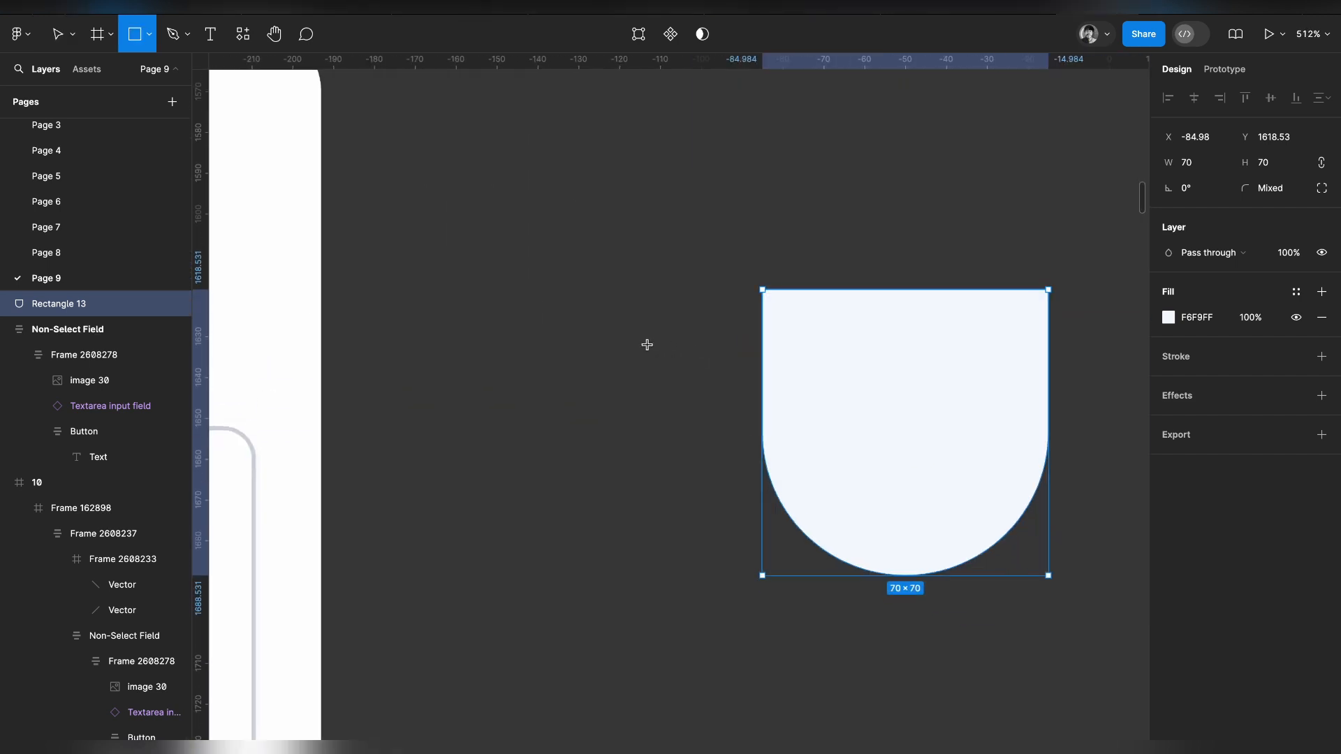
left_click_drag(418, 270, 505, 294)
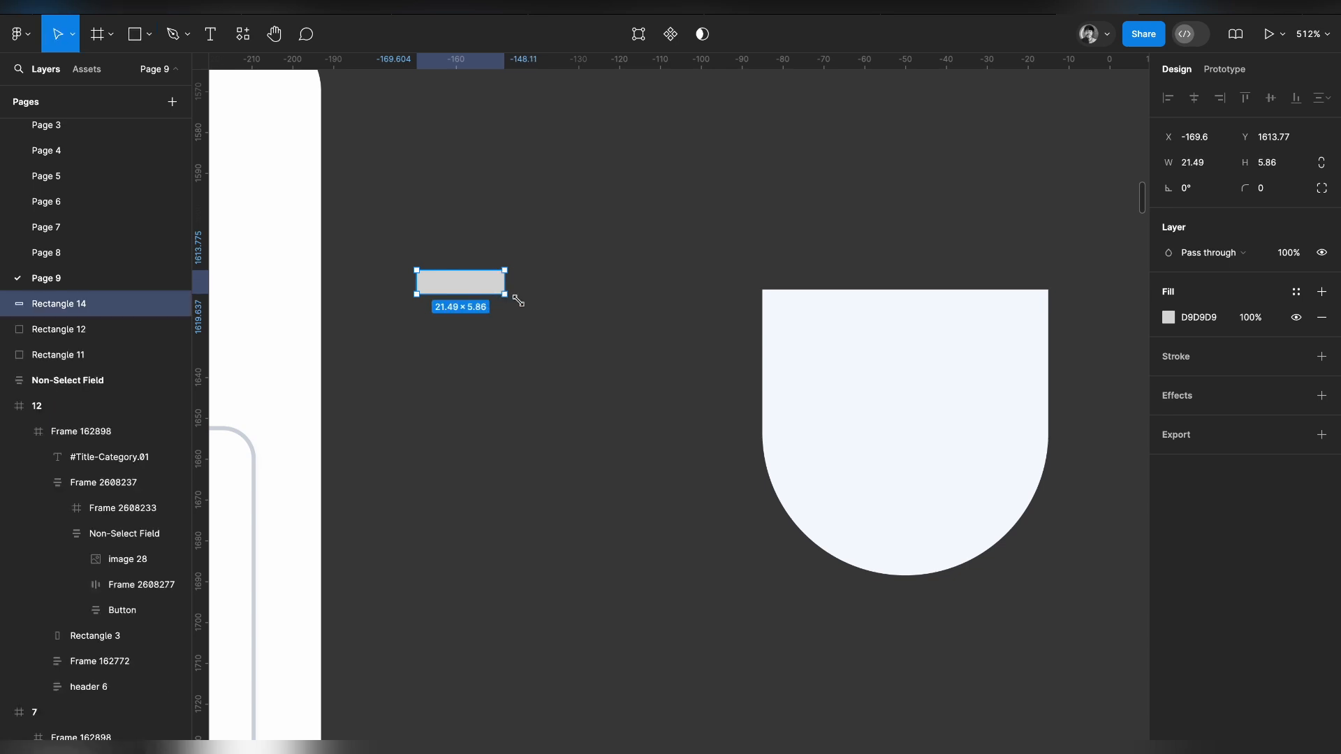
left_click(629, 342)
left_click_drag(638, 303, 715, 429)
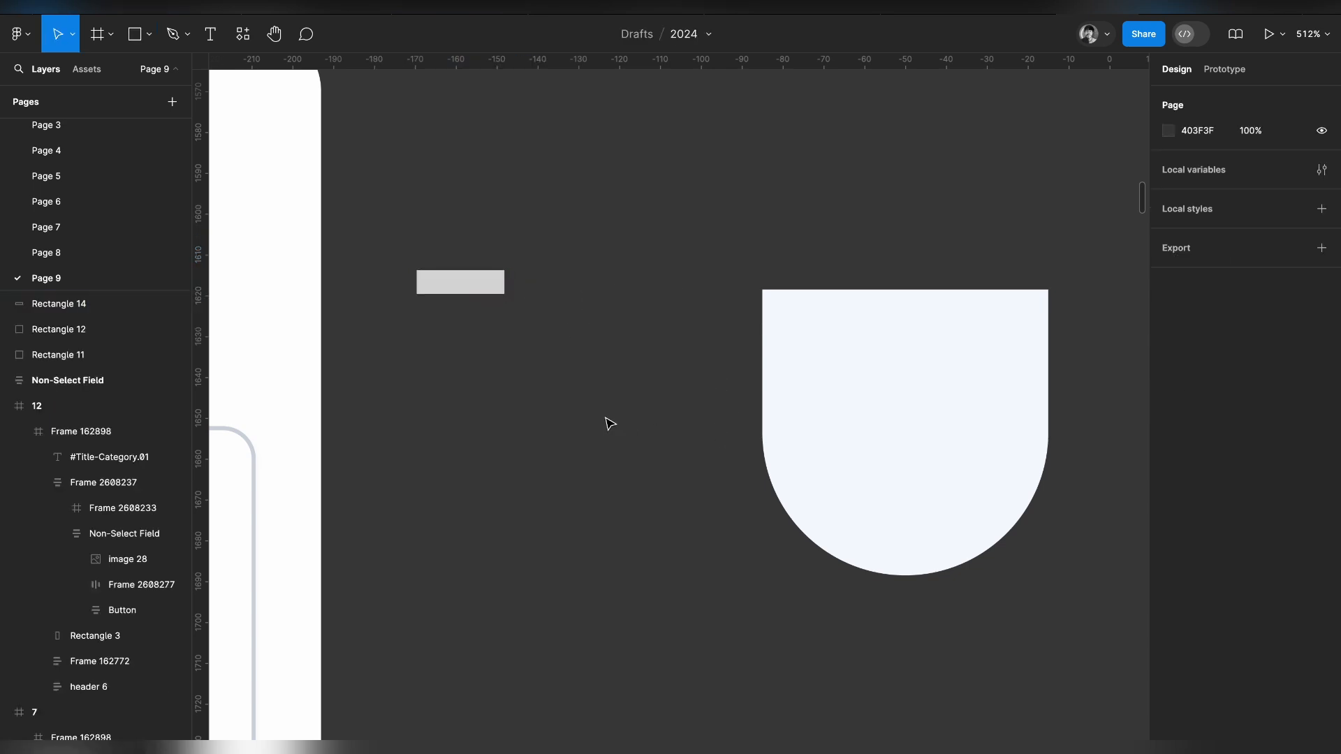
Sketch two freehand Pencil curves flaring outward from the upper sides of the rounded shape.
key("p")
left_click(187, 42)
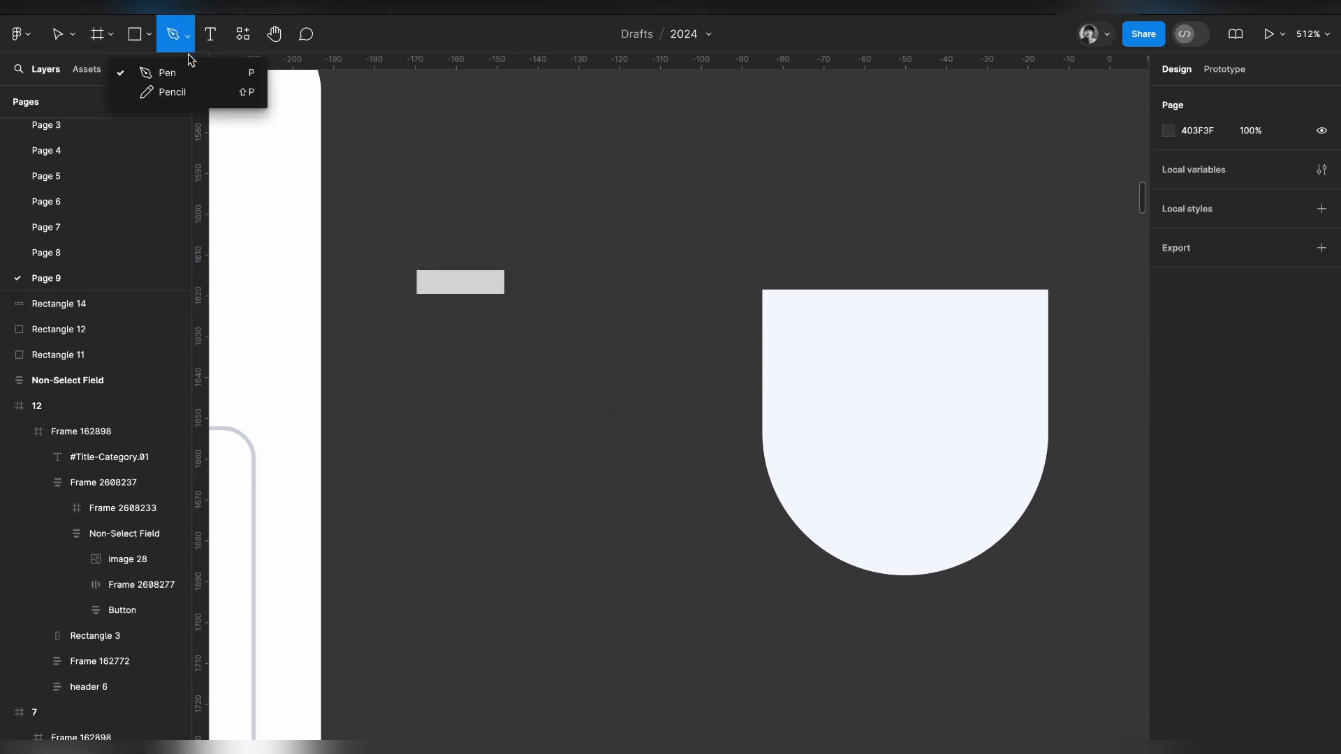
left_click(195, 85)
mouse_move(763, 363)
left_mouse_down()
mouse_move(724, 306)
mouse_move(634, 286)
left_mouse_up()
scroll(1069, 362, "right", 2)
scroll(1069, 362, "right", 5)
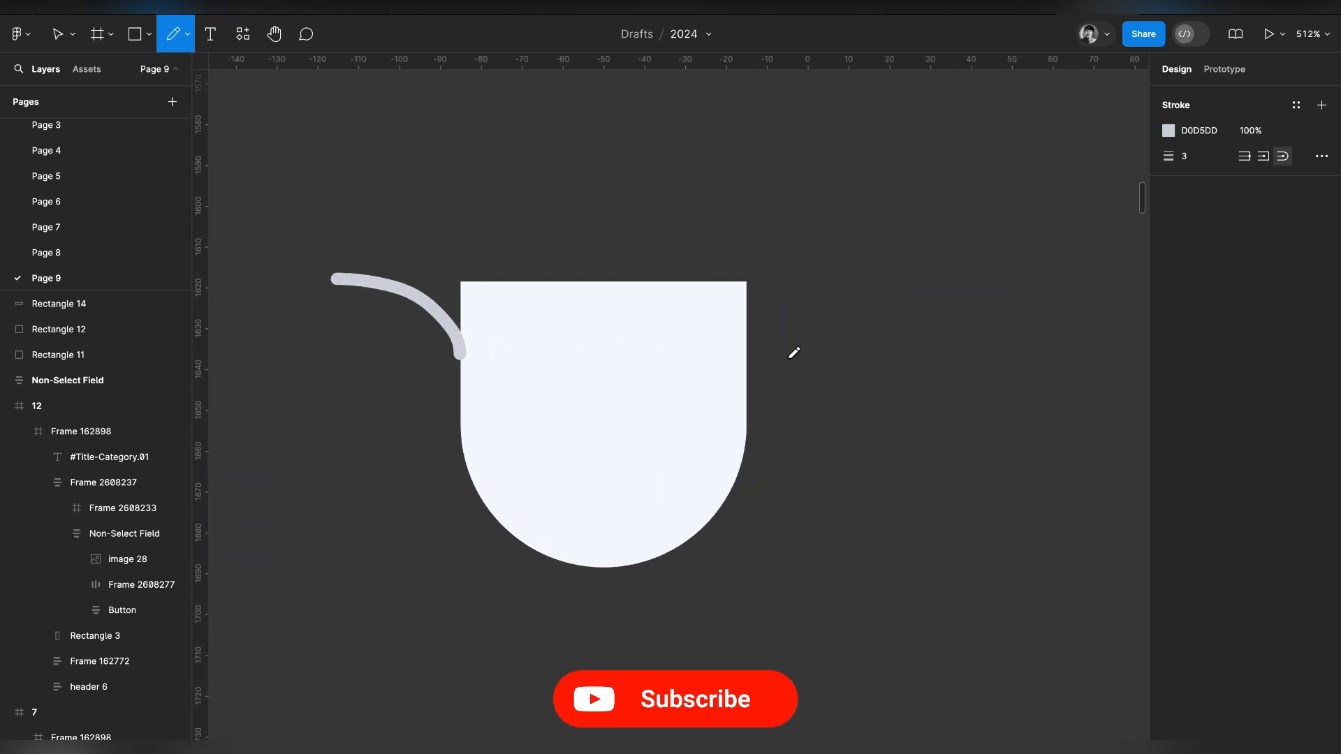
mouse_move(747, 351)
left_mouse_down()
mouse_move(840, 257)
mouse_move(883, 249)
left_mouse_up()
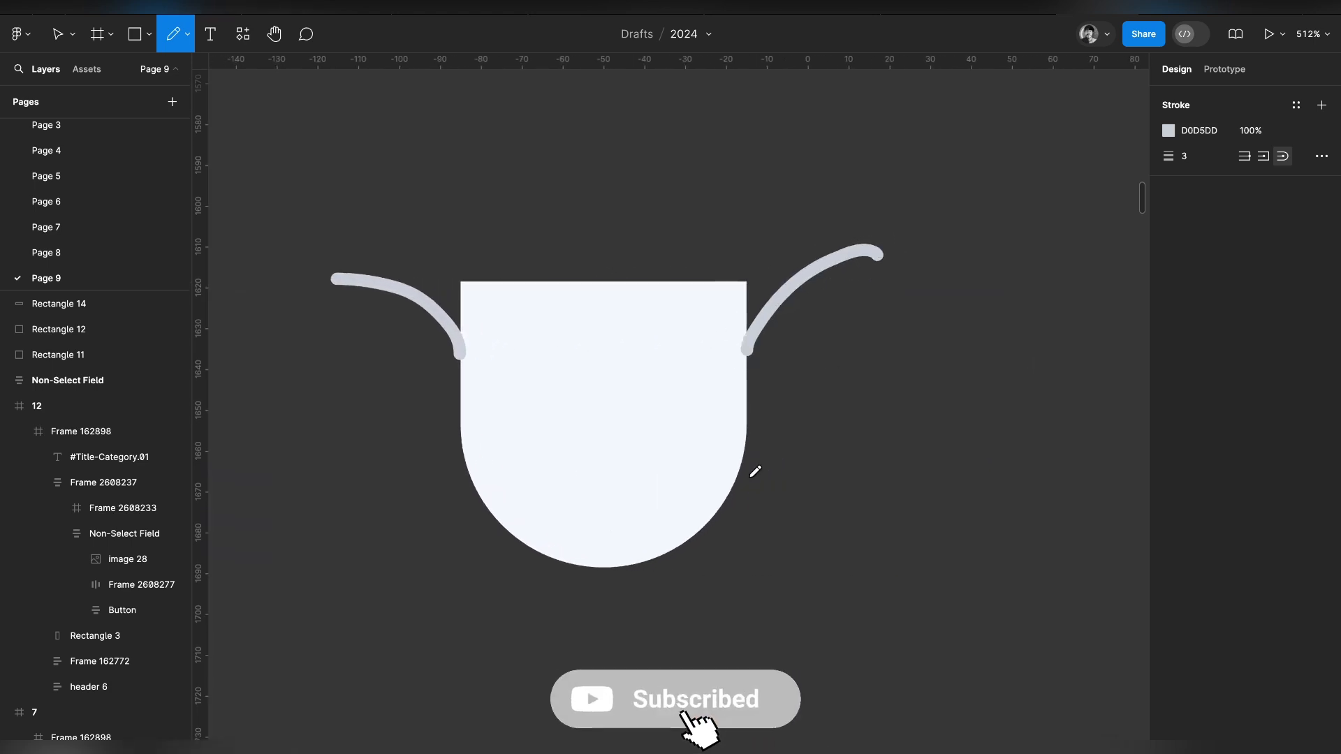
scroll(752, 470, "down", 3)
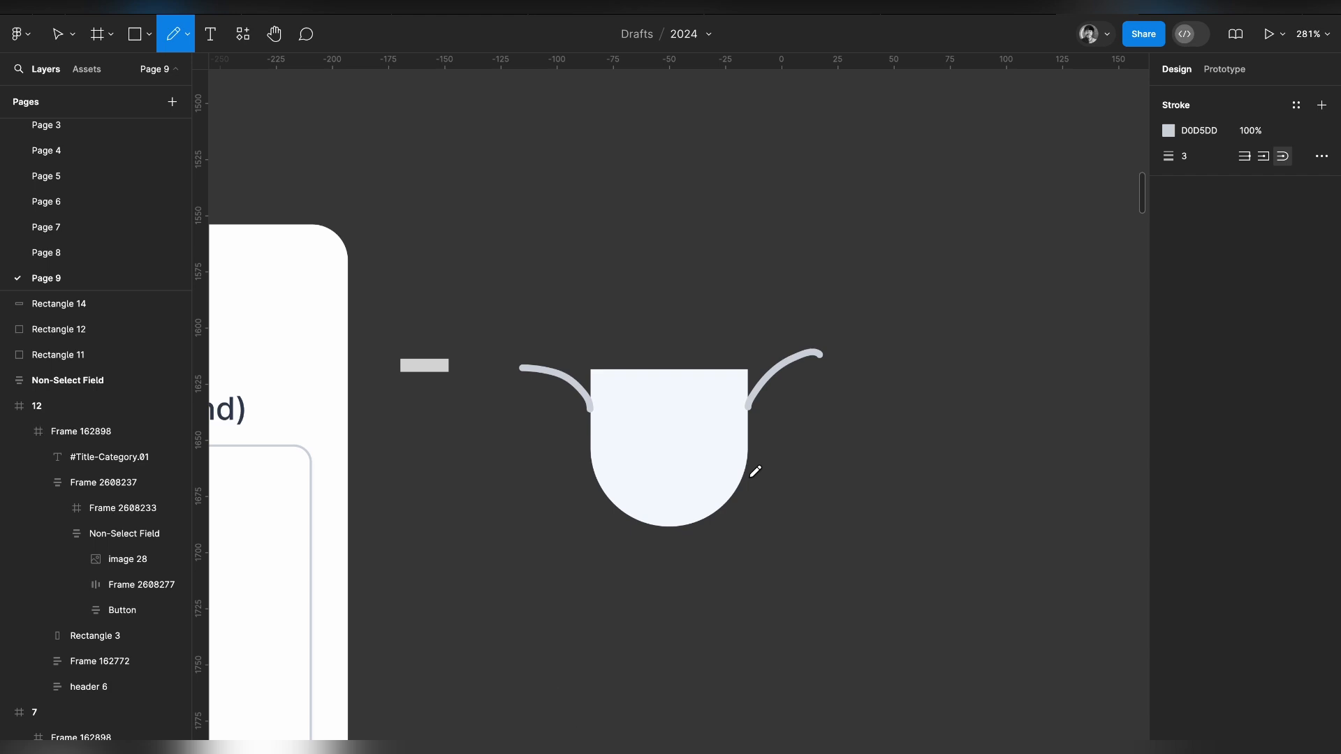
Delete both freehand curves beside the rounded shape.
key("Escape")
left_click(781, 368)
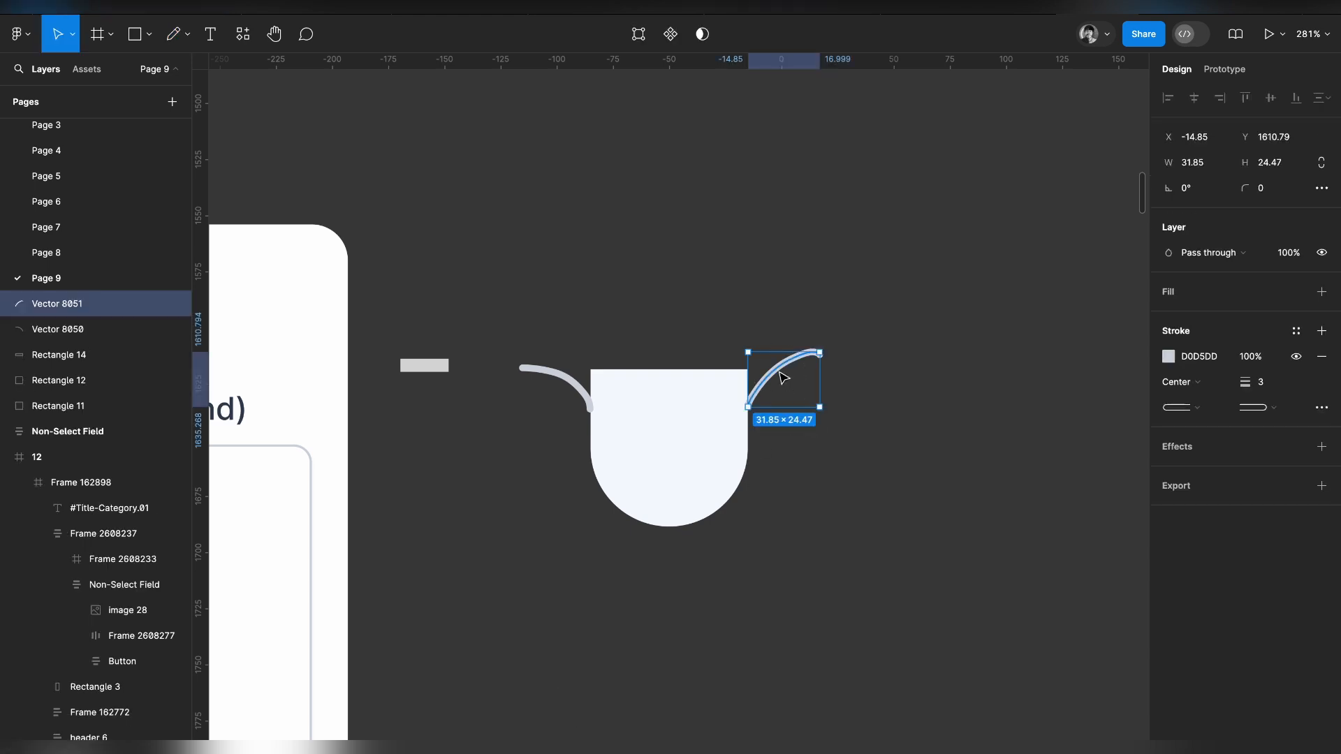
key("Delete")
left_click(565, 384)
key("Delete")
Enlarge the small rectangle into a bar about 17 high, flush with the rounded shape's top edge, and set its width to 360.
scroll(565, 383, "up", 1)
left_click_drag(576, 335, 557, 353)
scroll(563, 355, "right", 4)
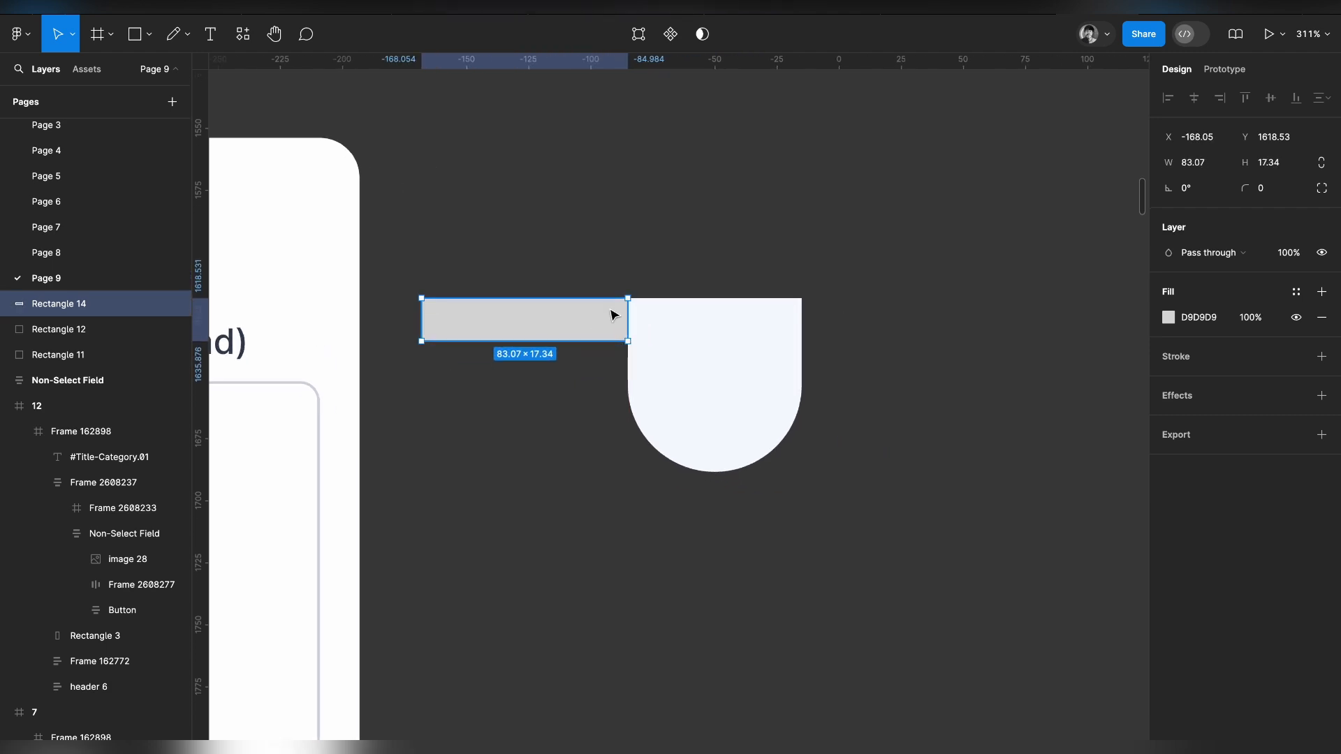
left_click_drag(628, 317, 1073, 318)
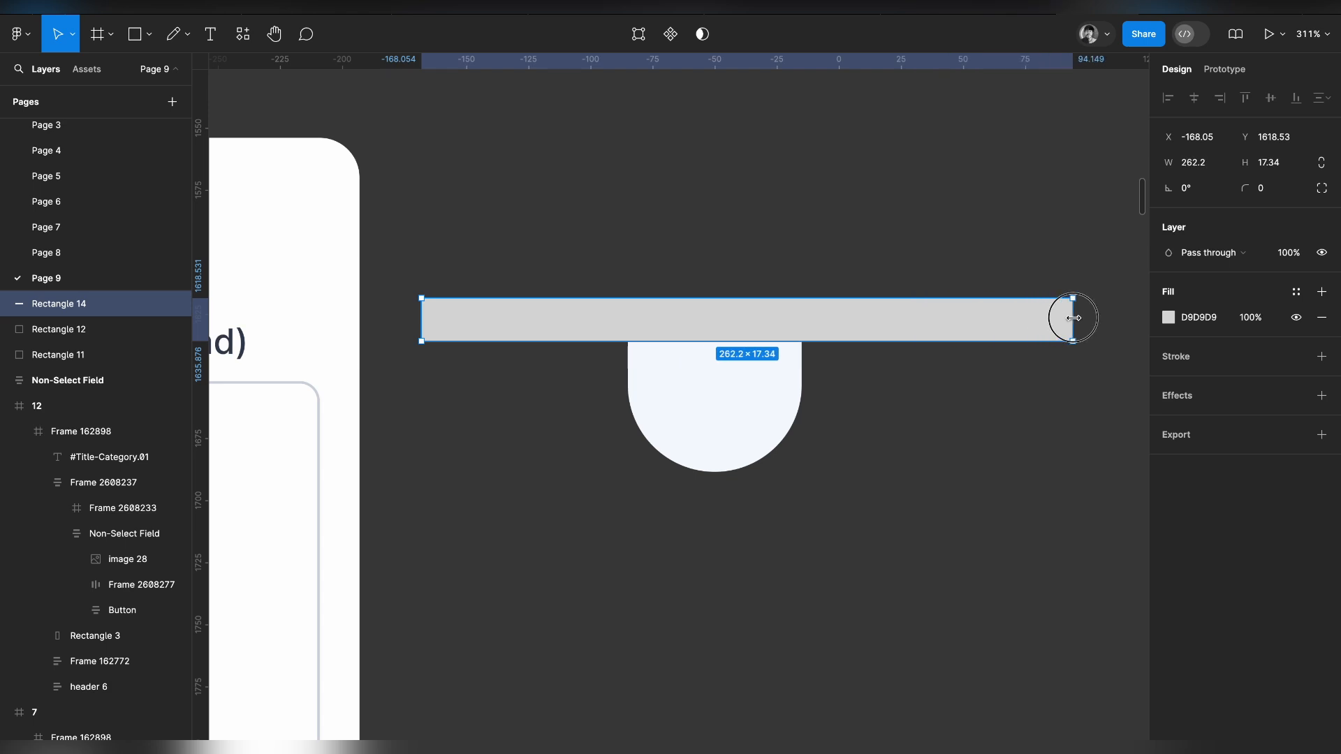
left_click(1204, 163)
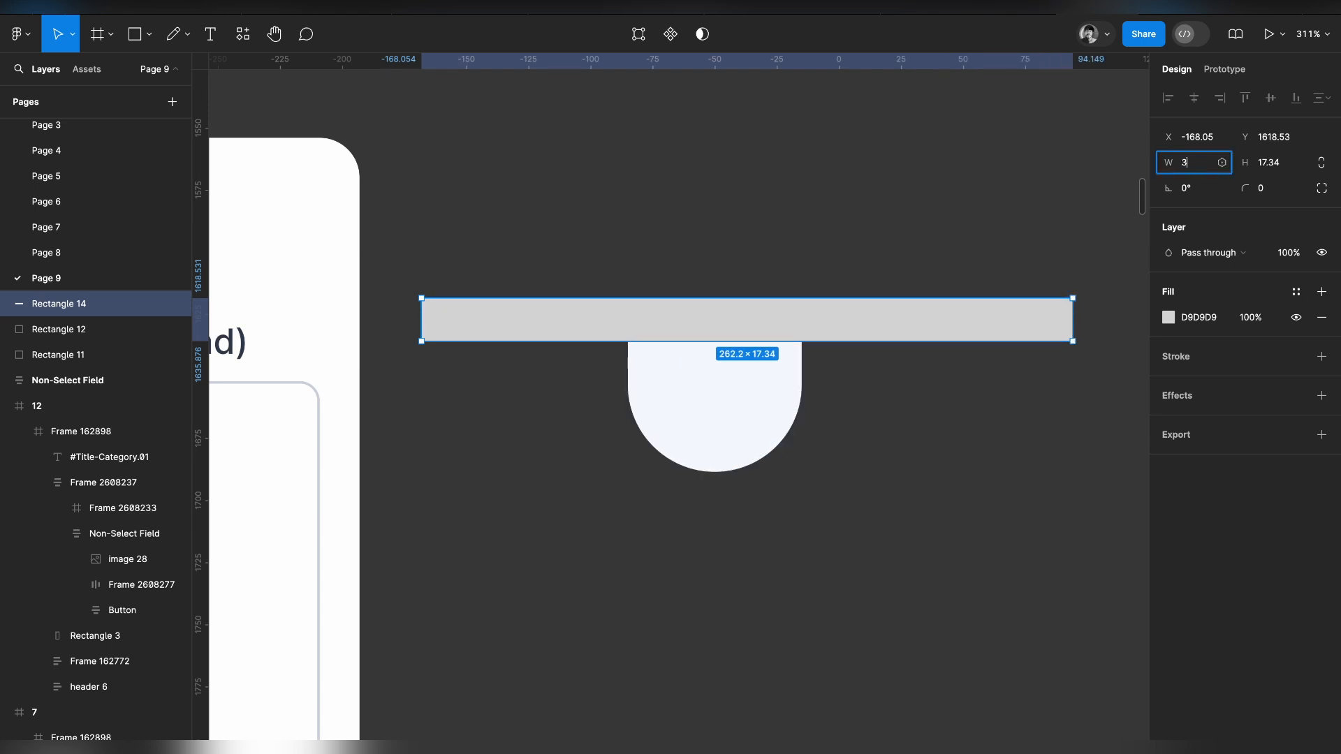
key("Return")
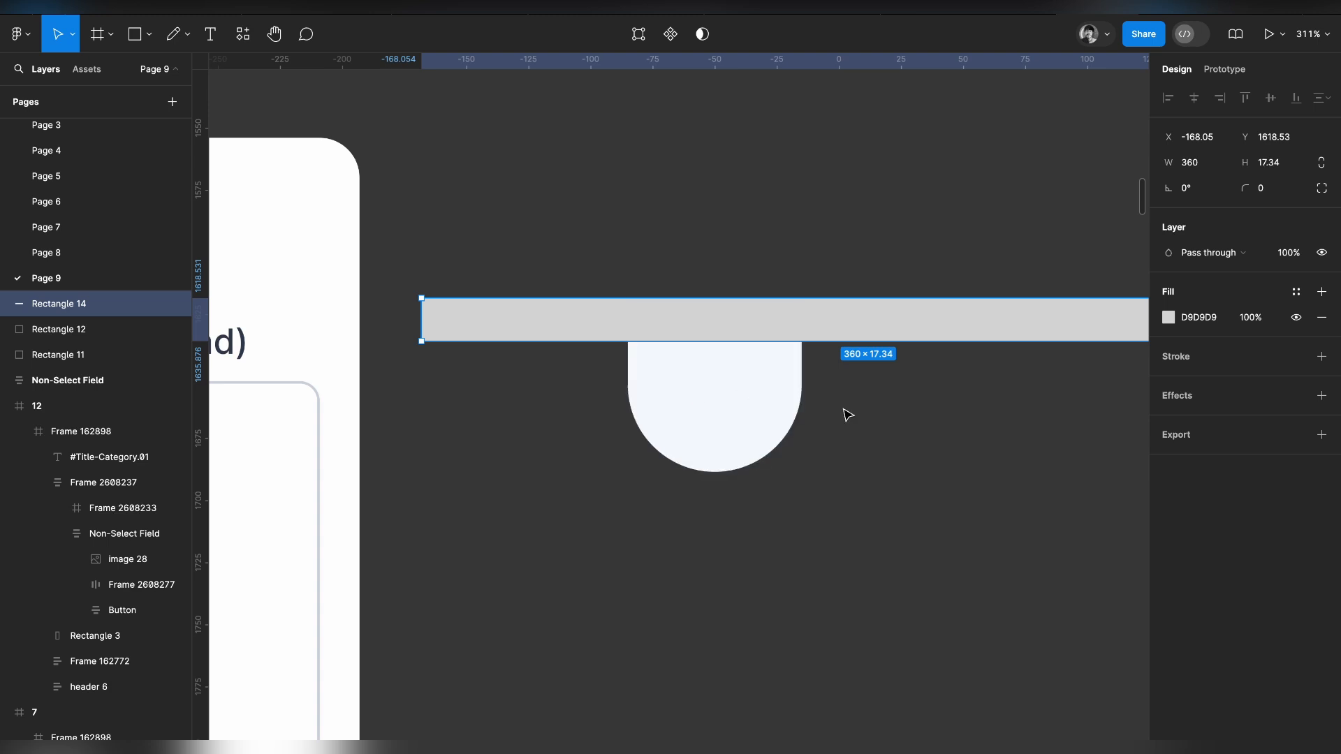
Align the horizontal centres of the rounded shape and the 360-wide bar.
left_click_drag(796, 437, 670, 308)
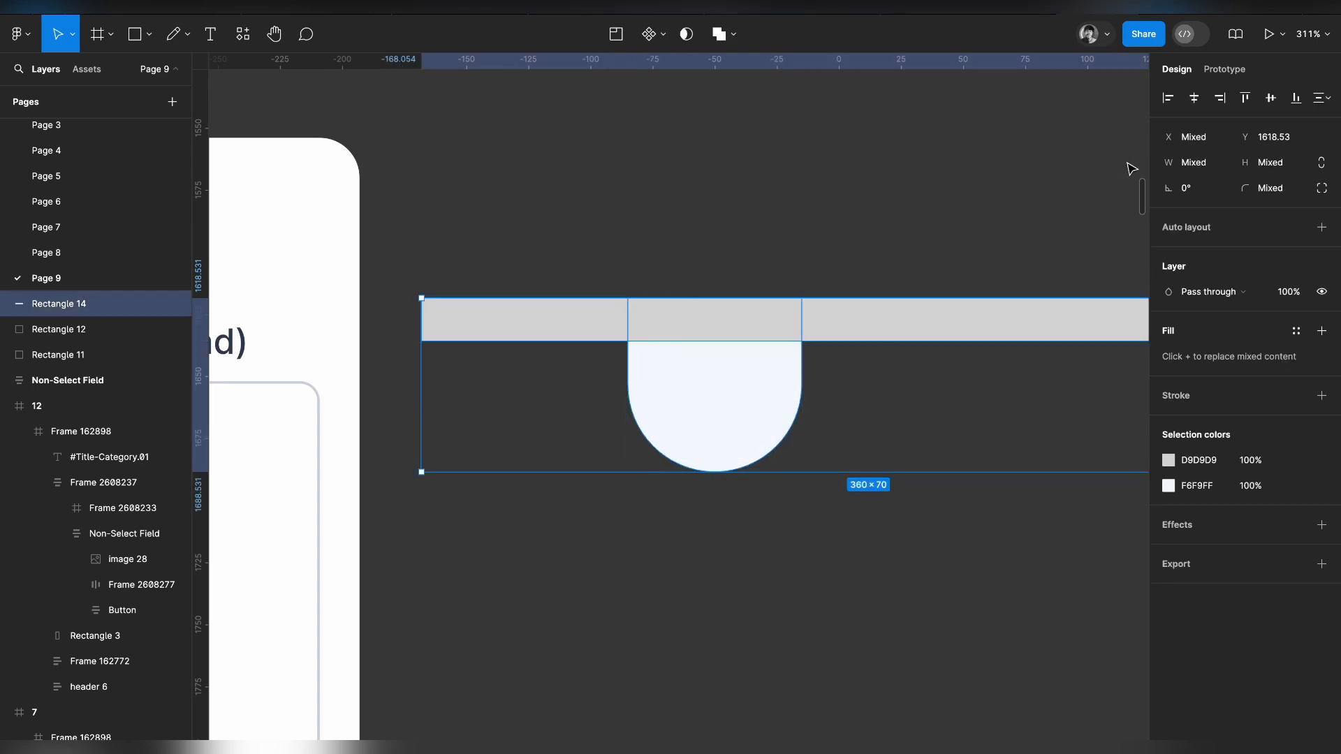
left_click(1203, 98)
scroll(790, 472, "right", 3)
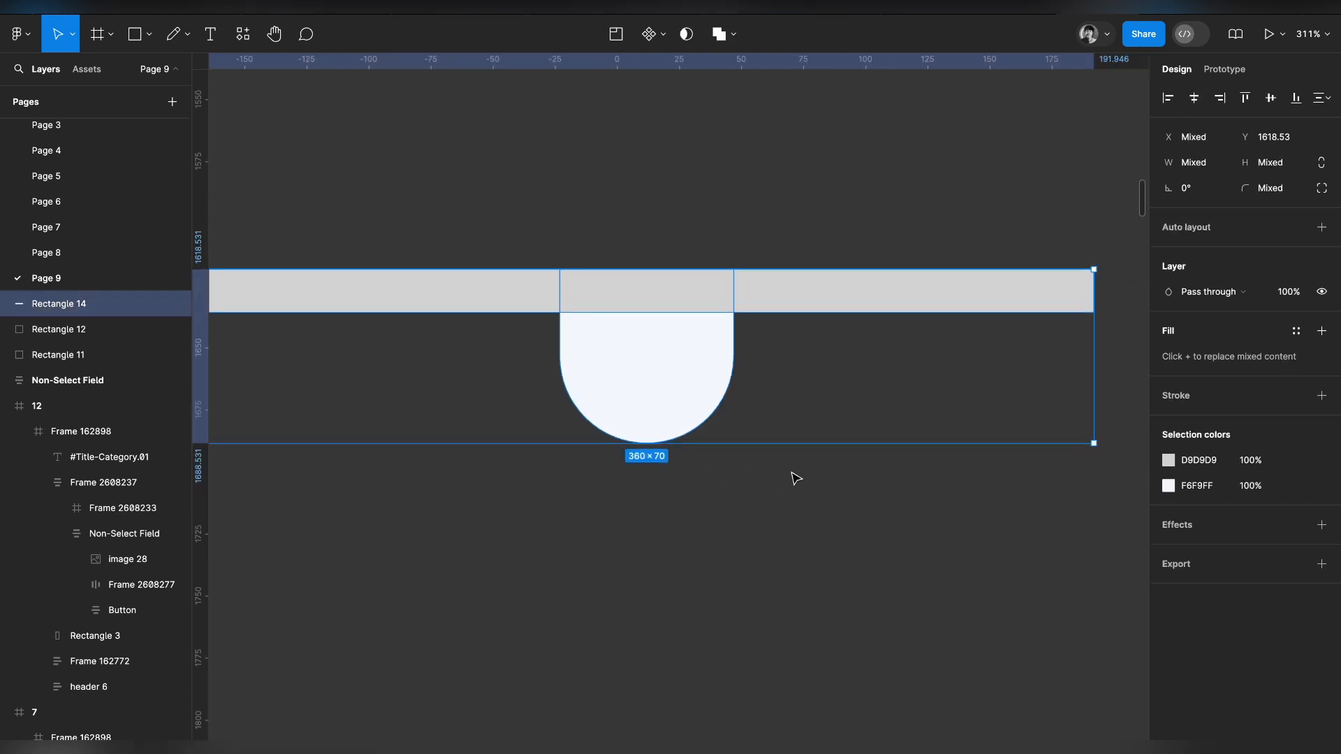
left_click(792, 473)
Combine the bar and the rounded shape with a Union and set the result's corner radius to 30.
scroll(792, 473, "left", 1)
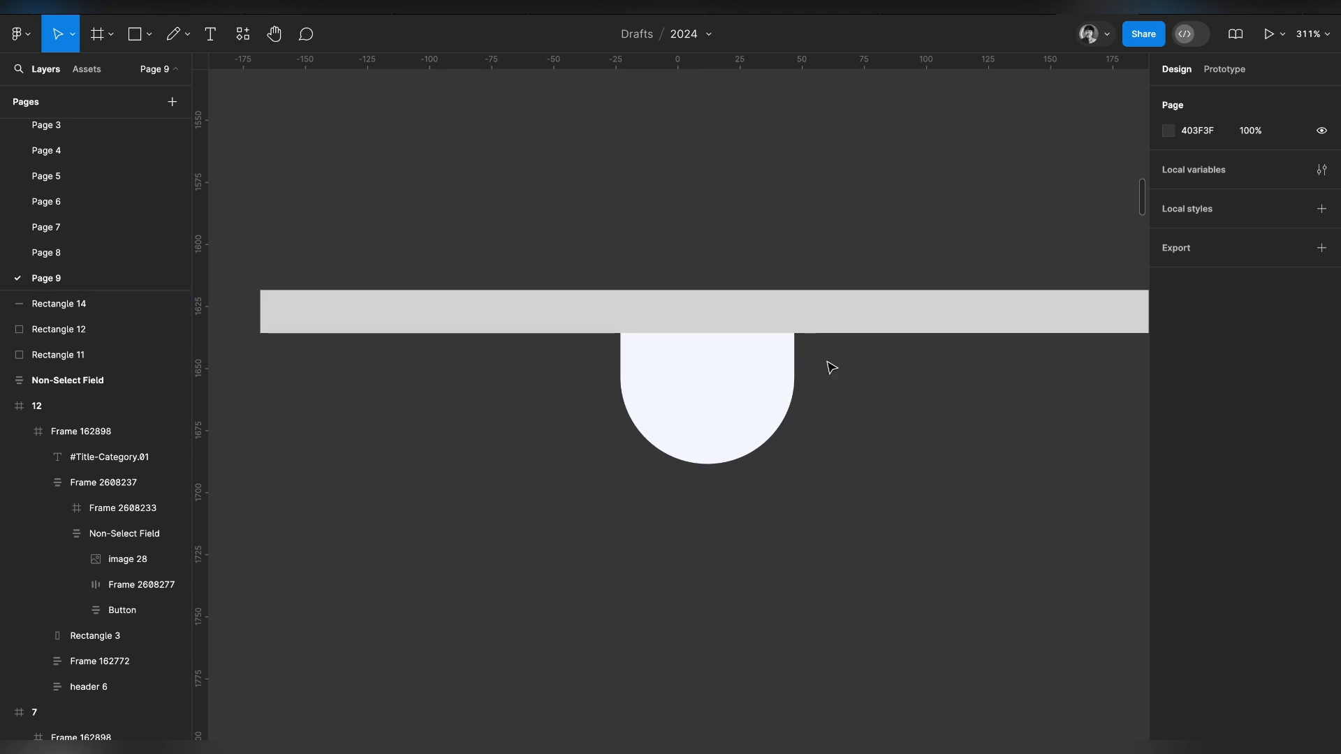
left_click_drag(842, 392, 713, 303)
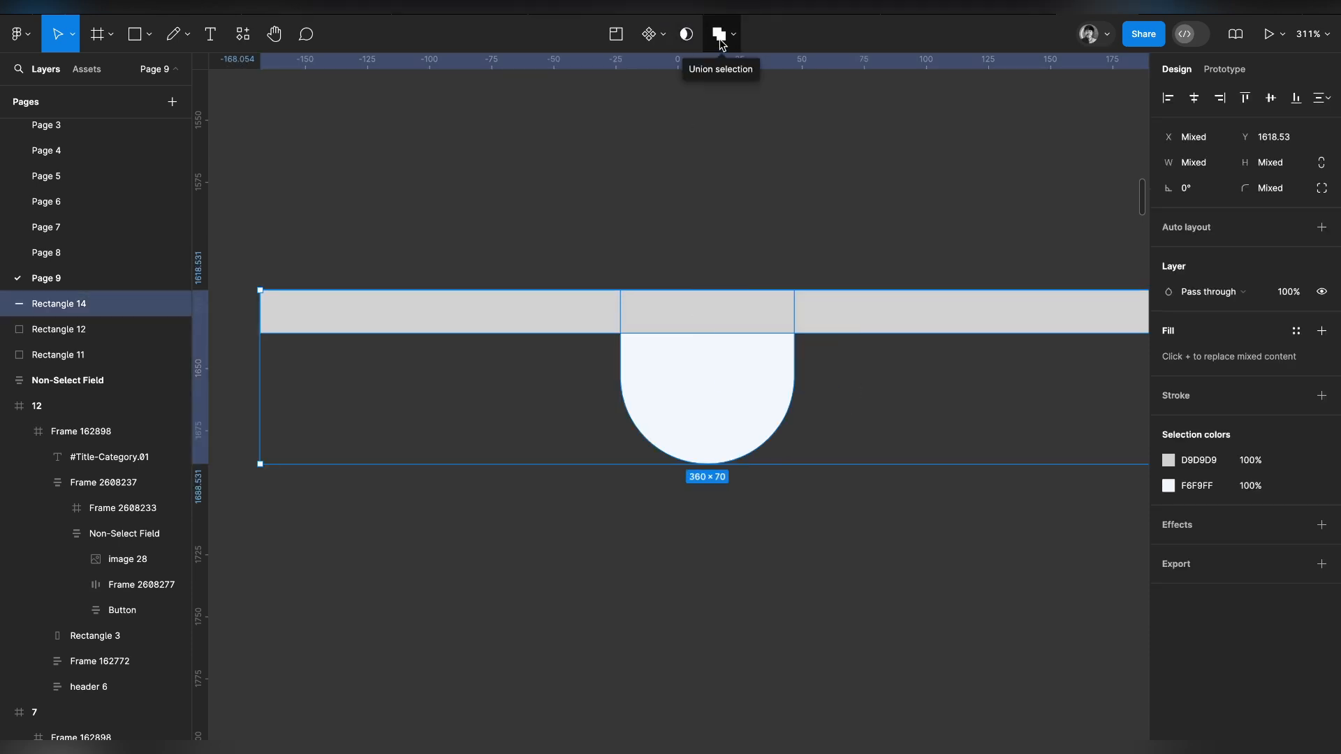
left_click(720, 36)
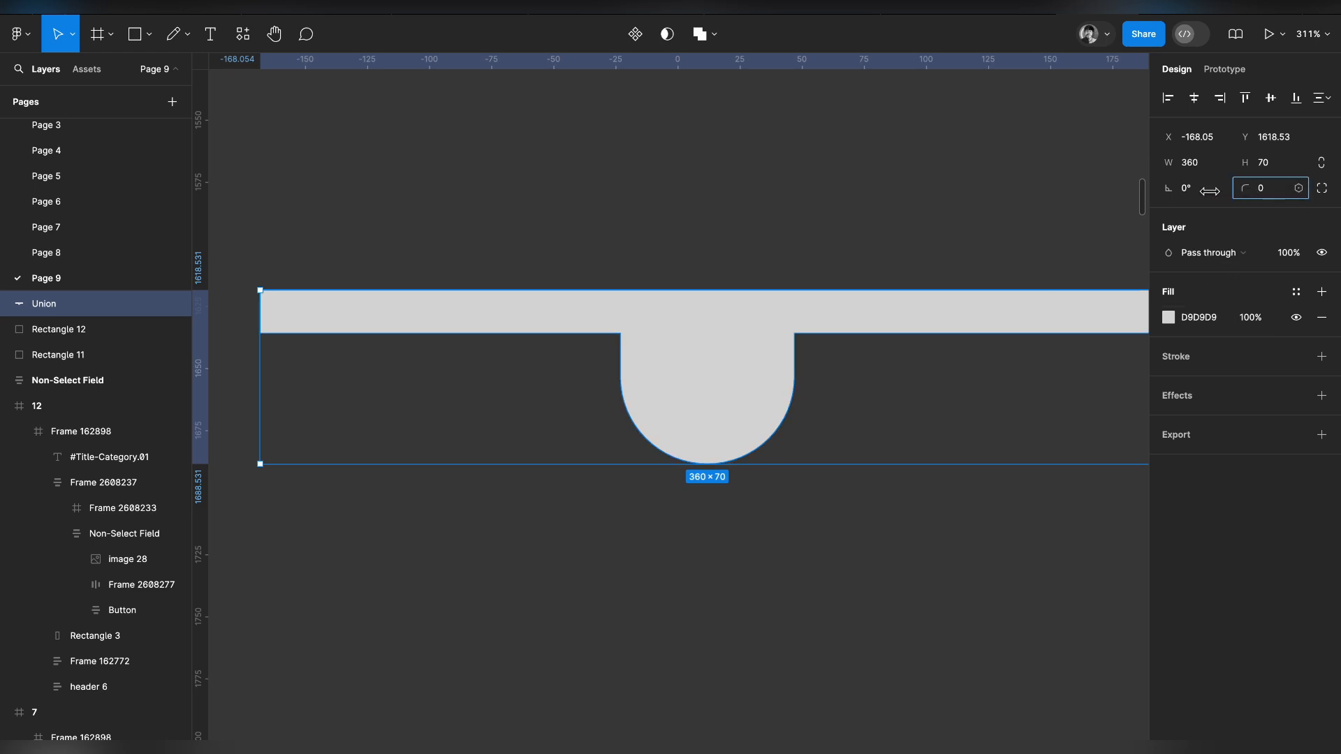
left_click_drag(1157, 195, 386, 174)
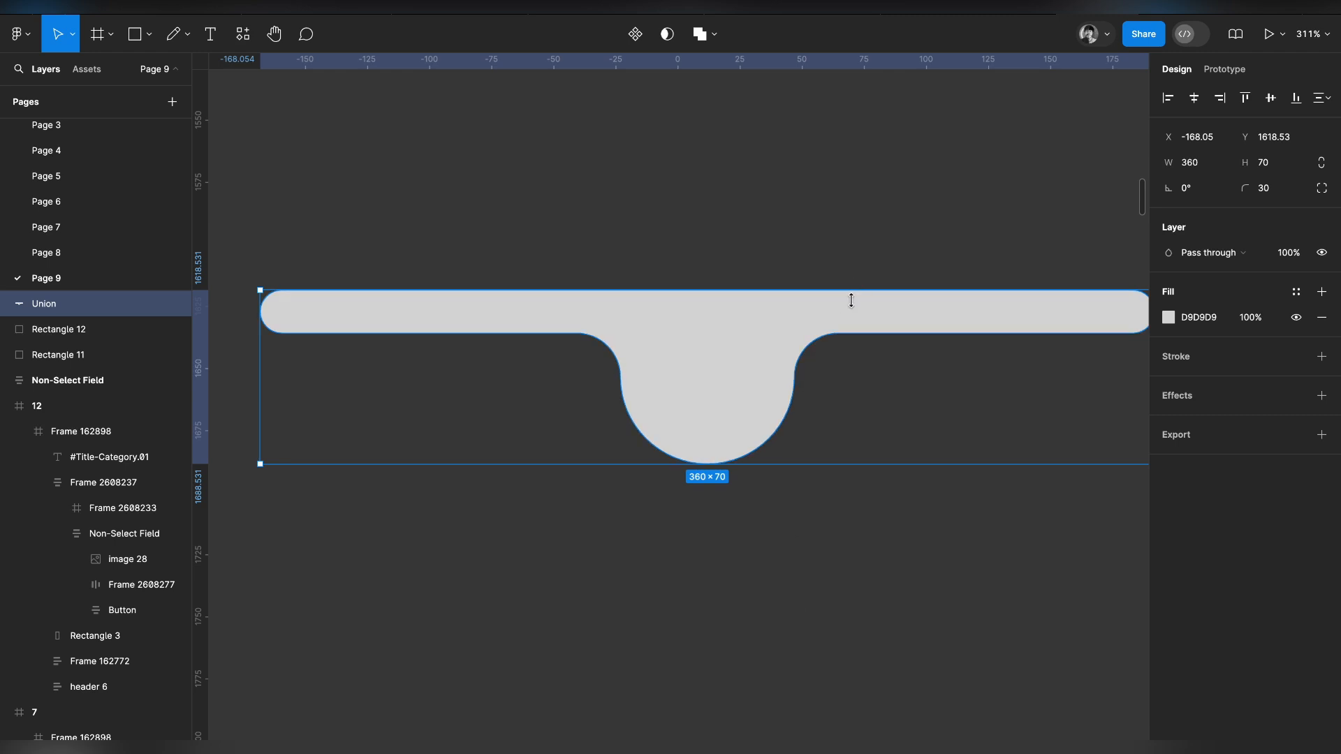
Reduce the height of the bar inside the union to 1, keeping its top edge in place.
double_click(852, 306)
left_click_drag(722, 328, 713, 292)
left_click(868, 389)
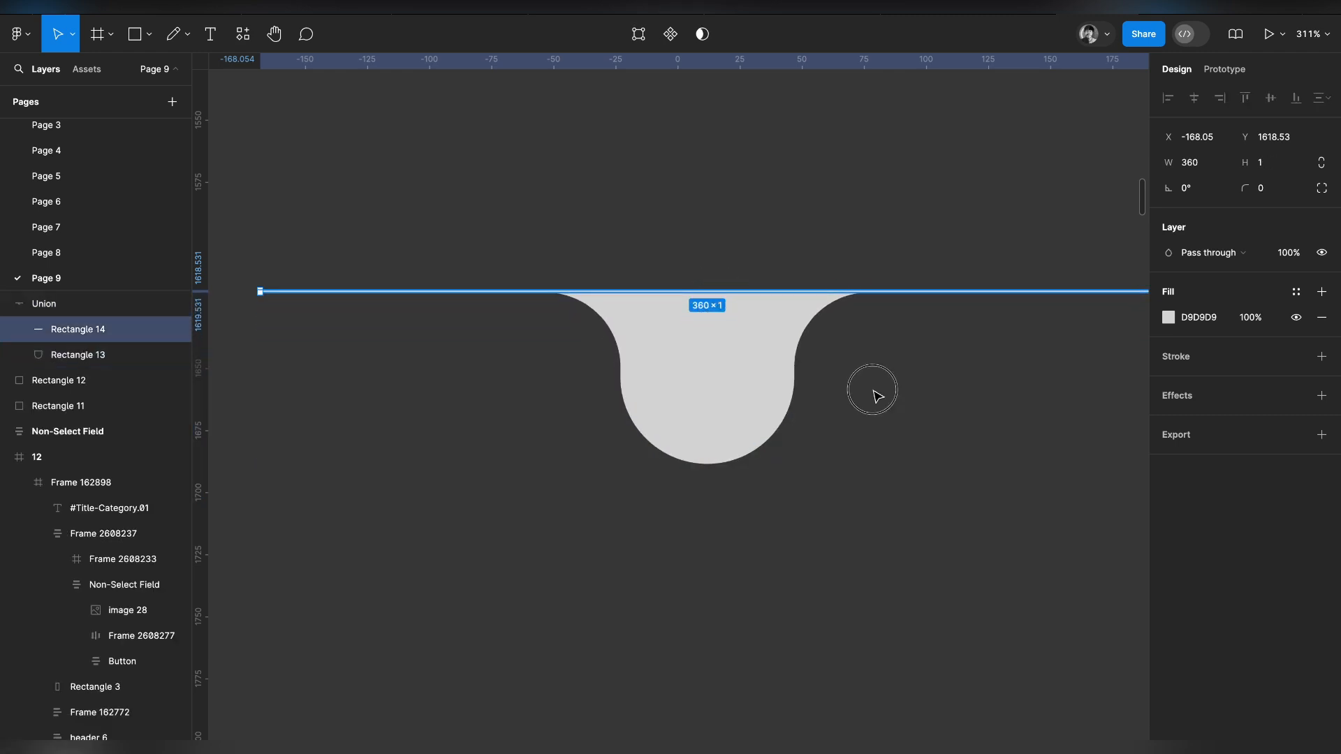
Duplicate the sheet's idea-and-pencil icon onto the empty canvas just below the union shape.
scroll(878, 392, "down", 3)
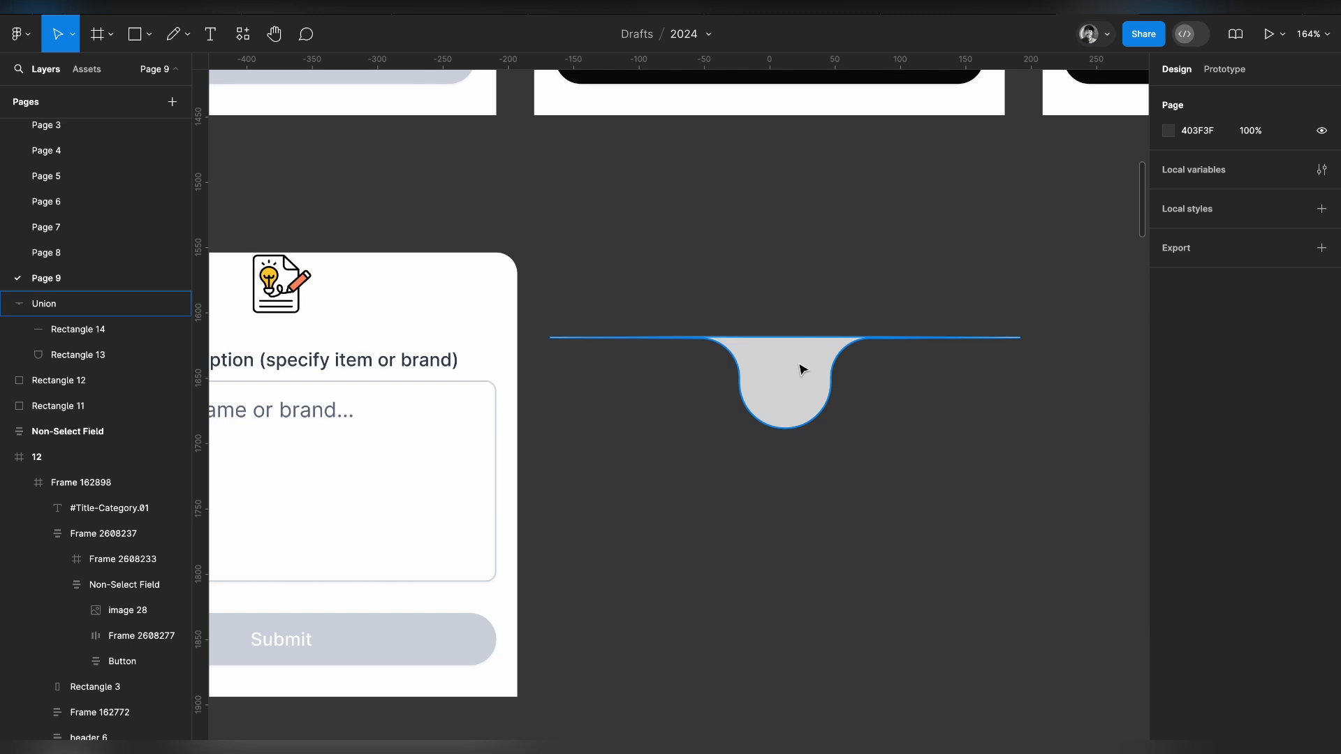
scroll(789, 365, "left", 2)
left_click(328, 364)
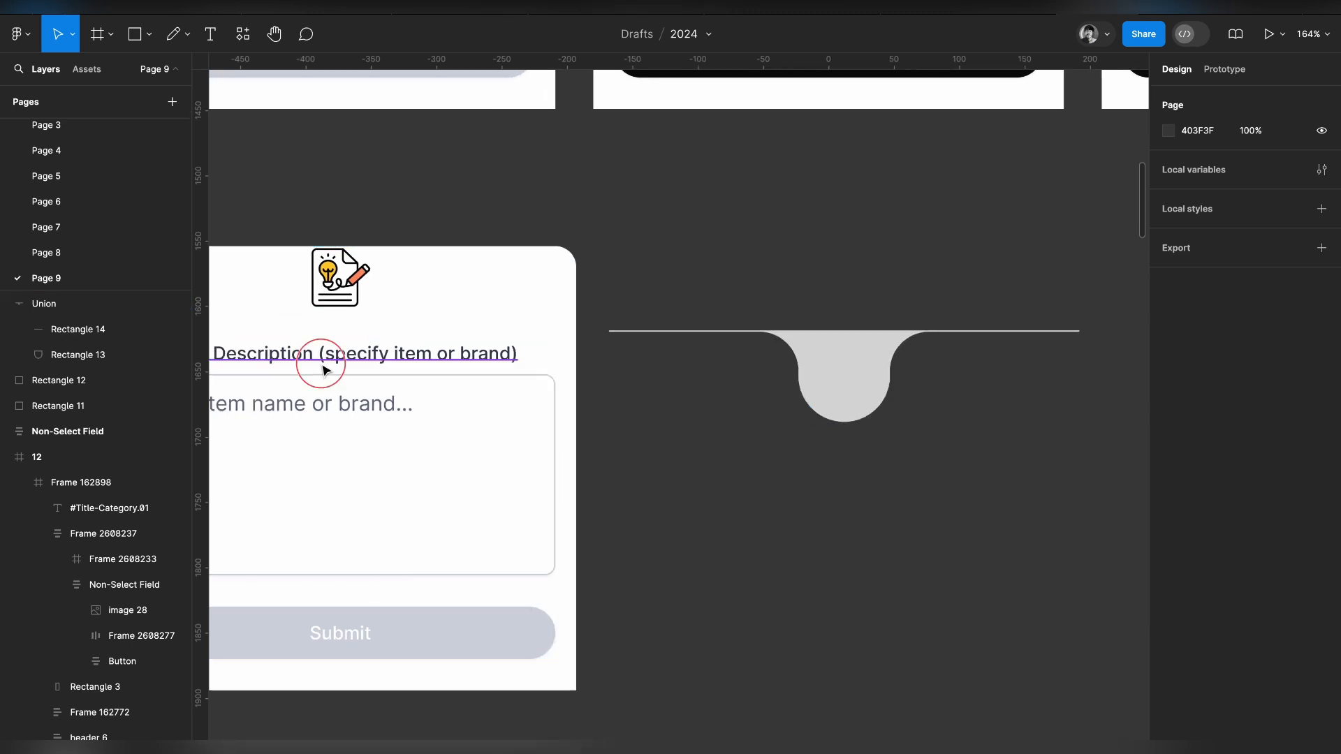
left_click(338, 282)
left_click_drag(339, 283, 757, 458)
Recolour the union shape to the very light blue F6FAFF.
left_click(847, 368)
left_click(1169, 317)
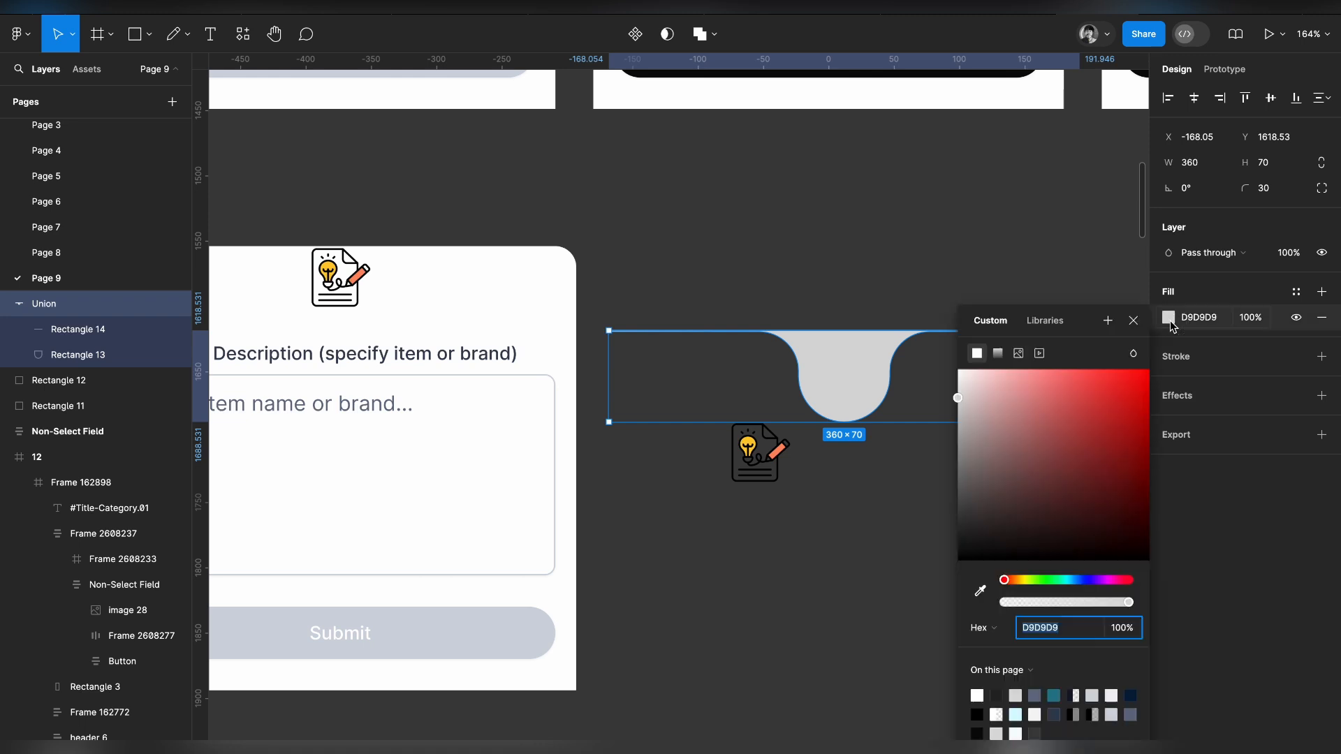
left_click(1076, 581)
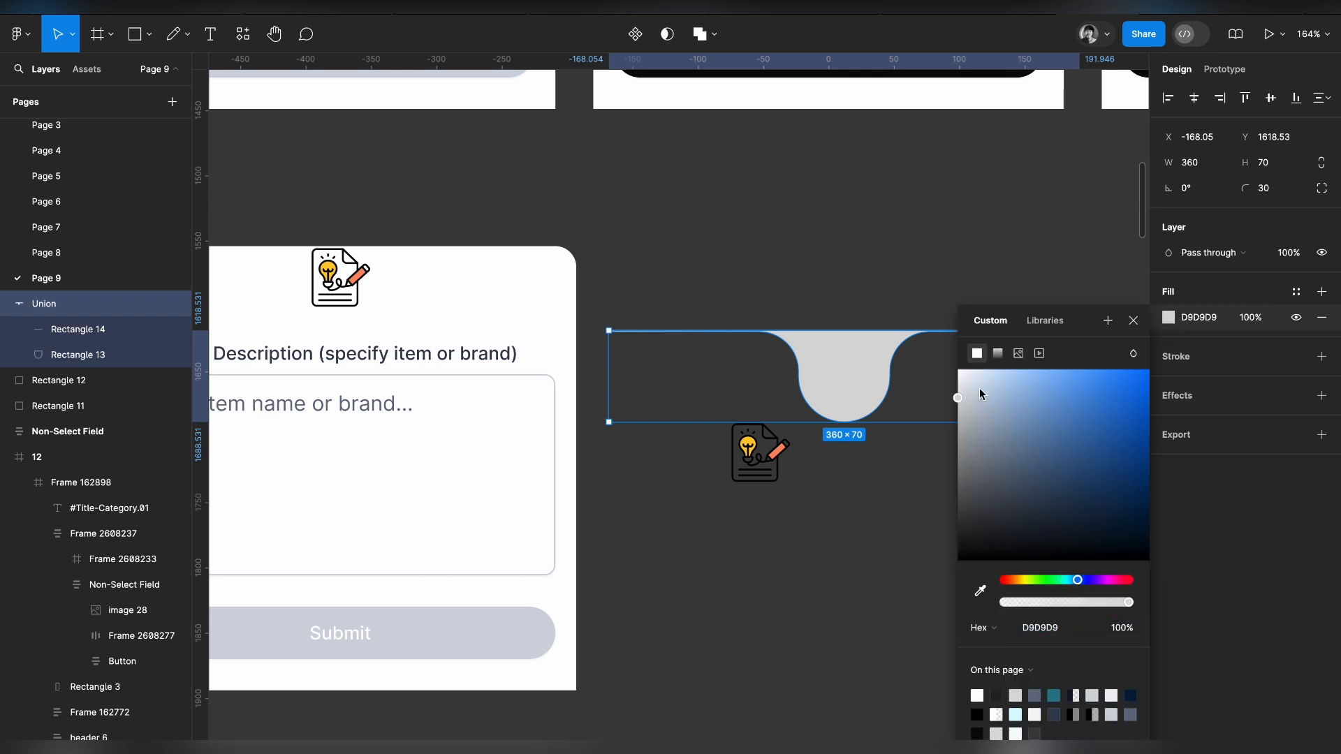
left_click_drag(976, 375, 967, 370)
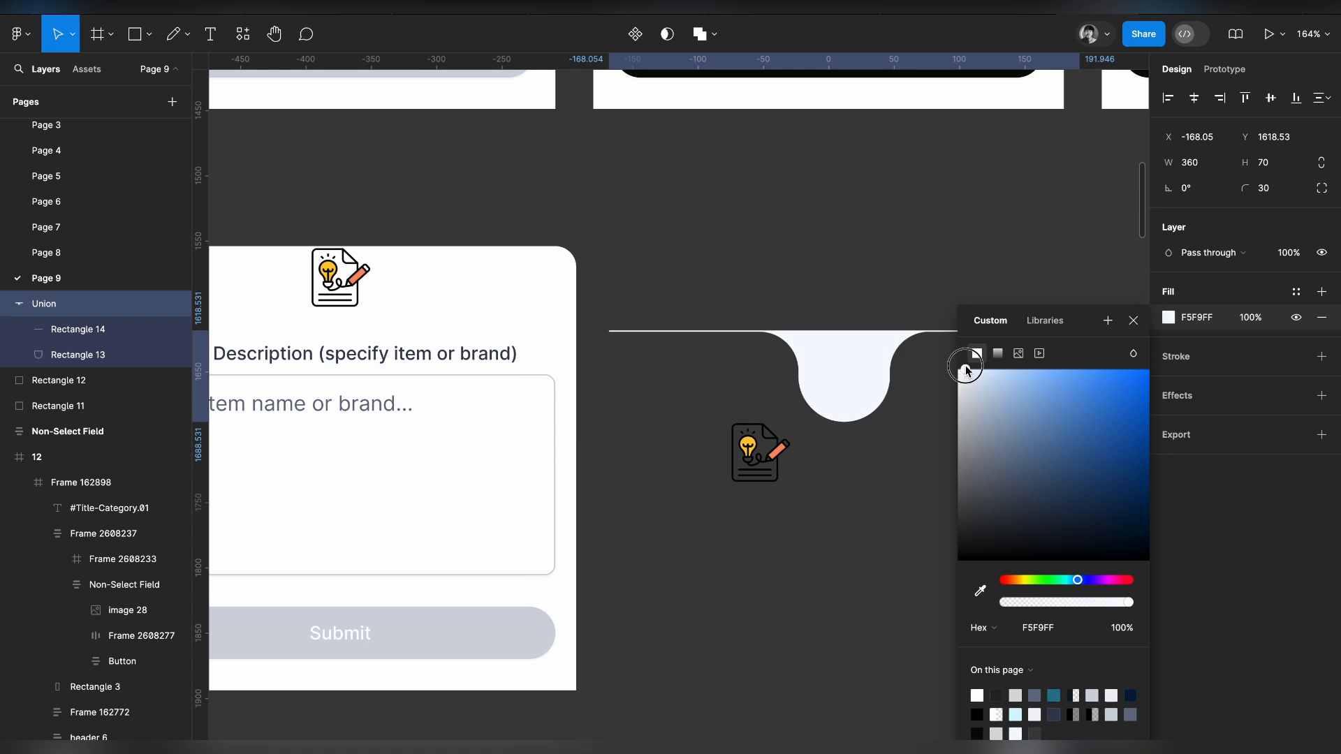
left_click(899, 489)
Place the copied icon centred in the rounded part of the union shape and bring it to the front.
left_click_drag(758, 455, 846, 380)
right_click(845, 380)
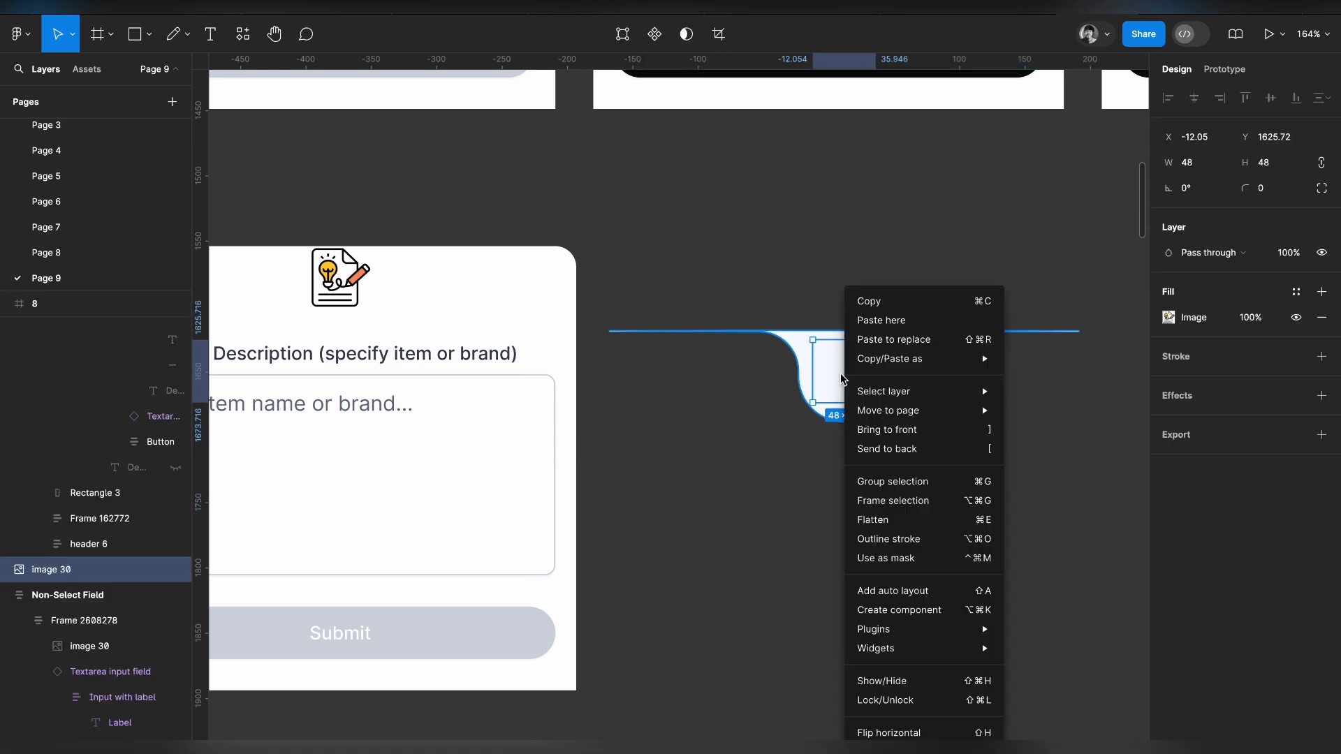
left_click(912, 430)
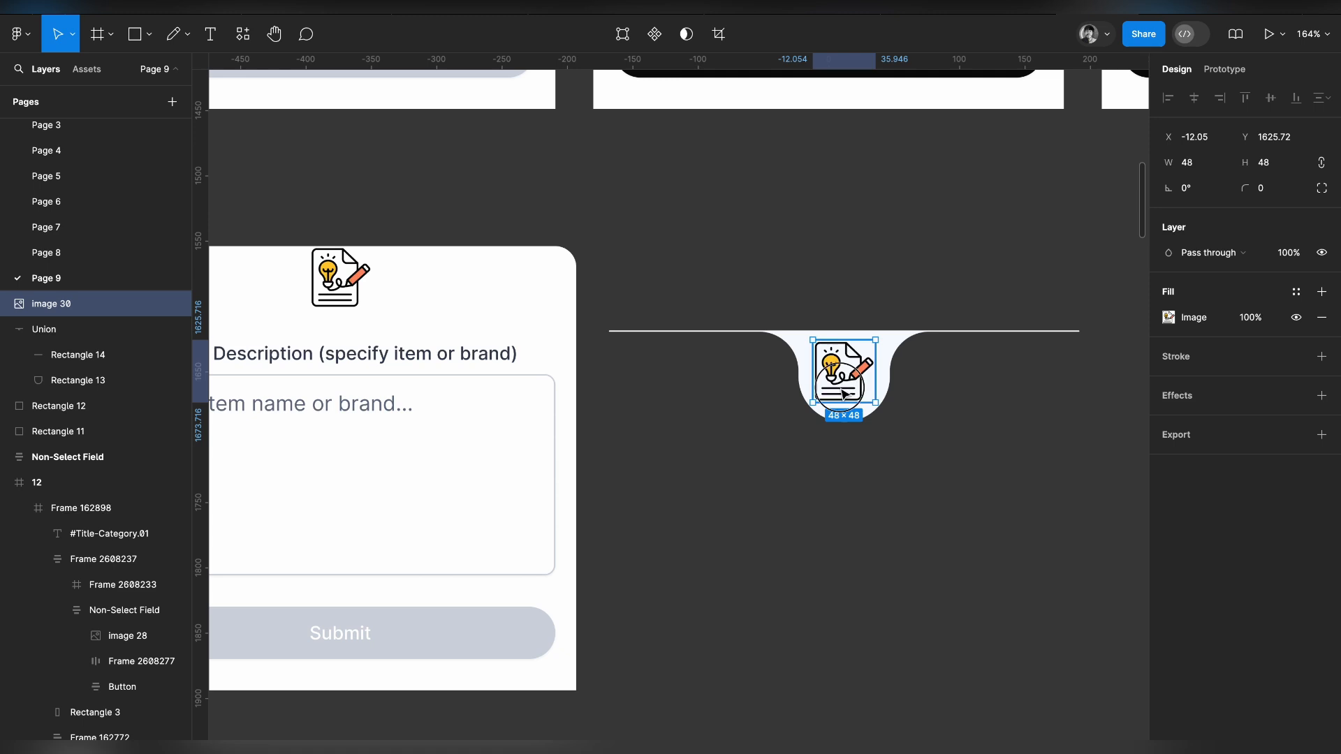
Group the copied icon with the union shape and move the group down beside the duplicated sheet's text area.
left_click(954, 428)
left_click_drag(954, 429, 827, 308)
key("ctrl+g")
scroll(826, 323, "left", 1)
scroll(827, 323, "left", 3)
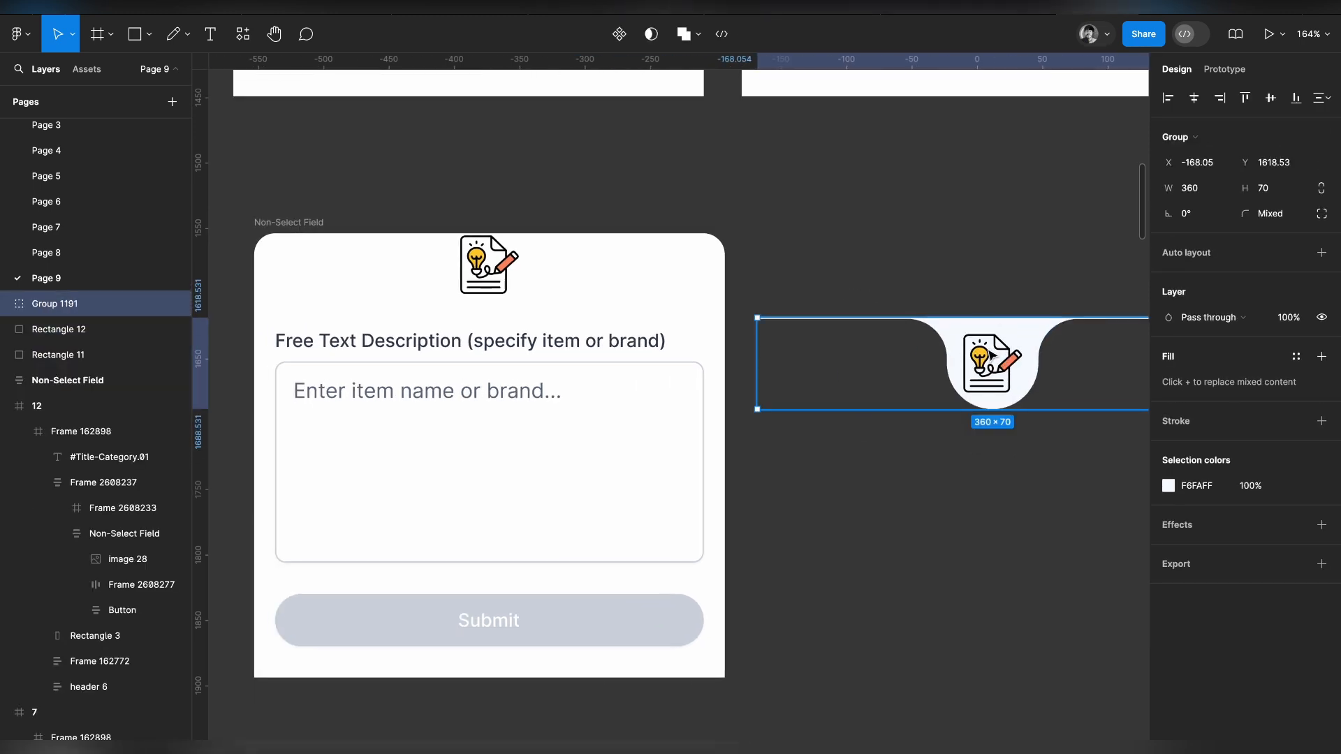
left_click_drag(991, 356, 866, 480)
left_click(1000, 584)
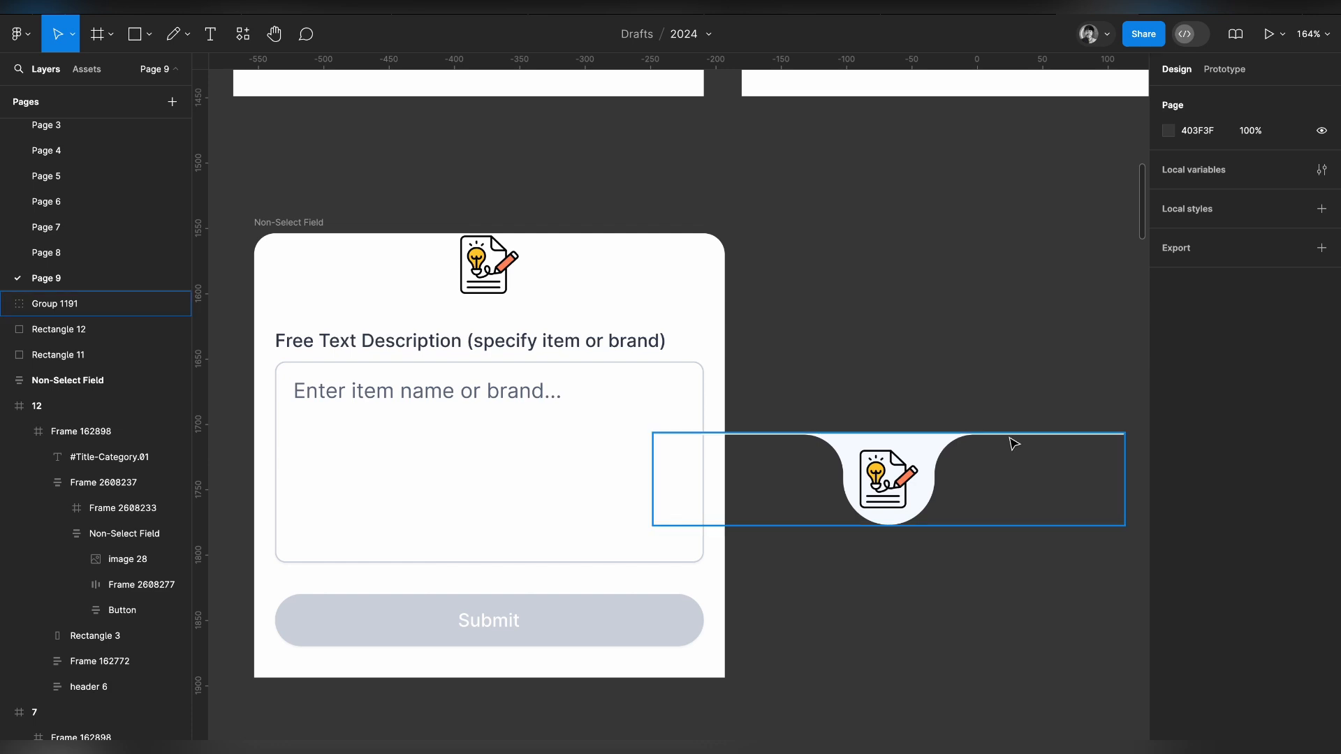
Shorten the thin bar inside the group to a width of about 346.
left_click(1013, 434, "ctrl")
left_click_drag(1130, 434, 1106, 436)
left_click(973, 591)
Move the icon group onto the duplicated sheet, over the free text title, and collapse its layers.
left_click_drag(870, 455, 484, 324)
scroll(485, 326, "left", 2)
left_click_drag(639, 353, 618, 368)
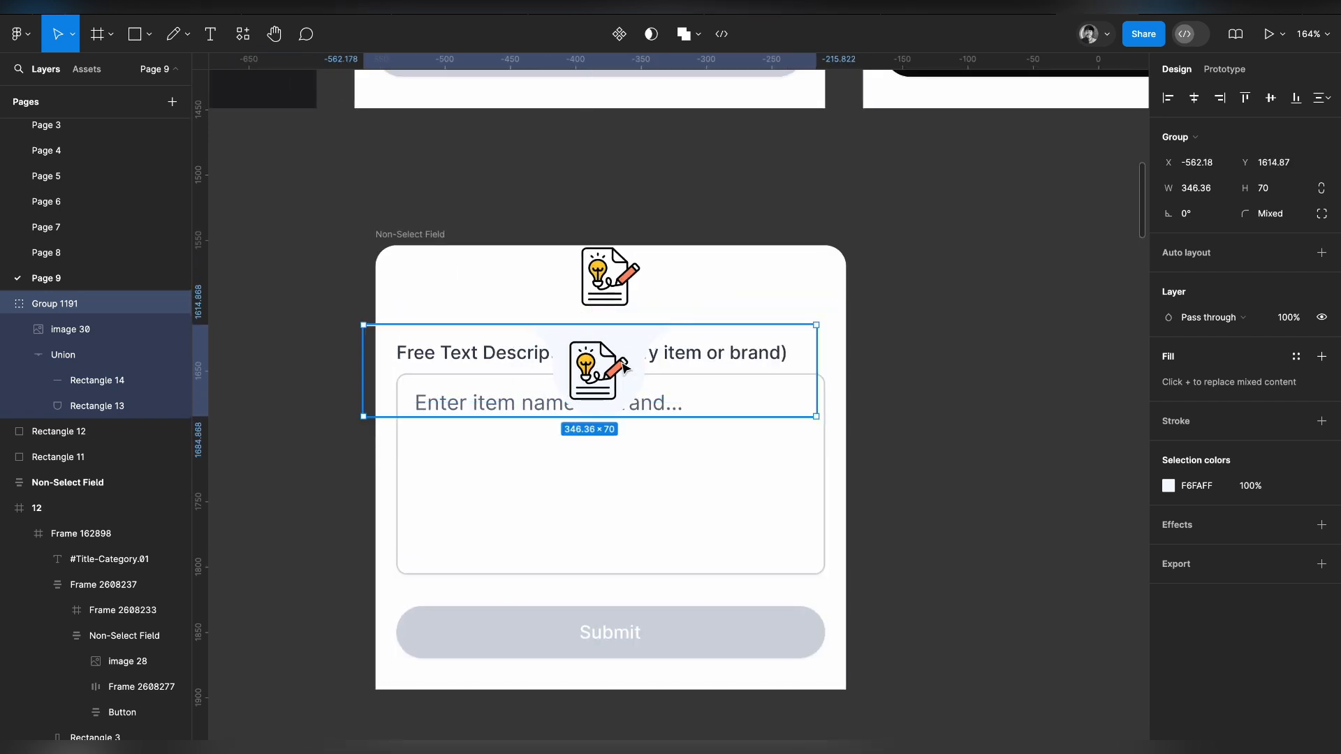
left_click(8, 306)
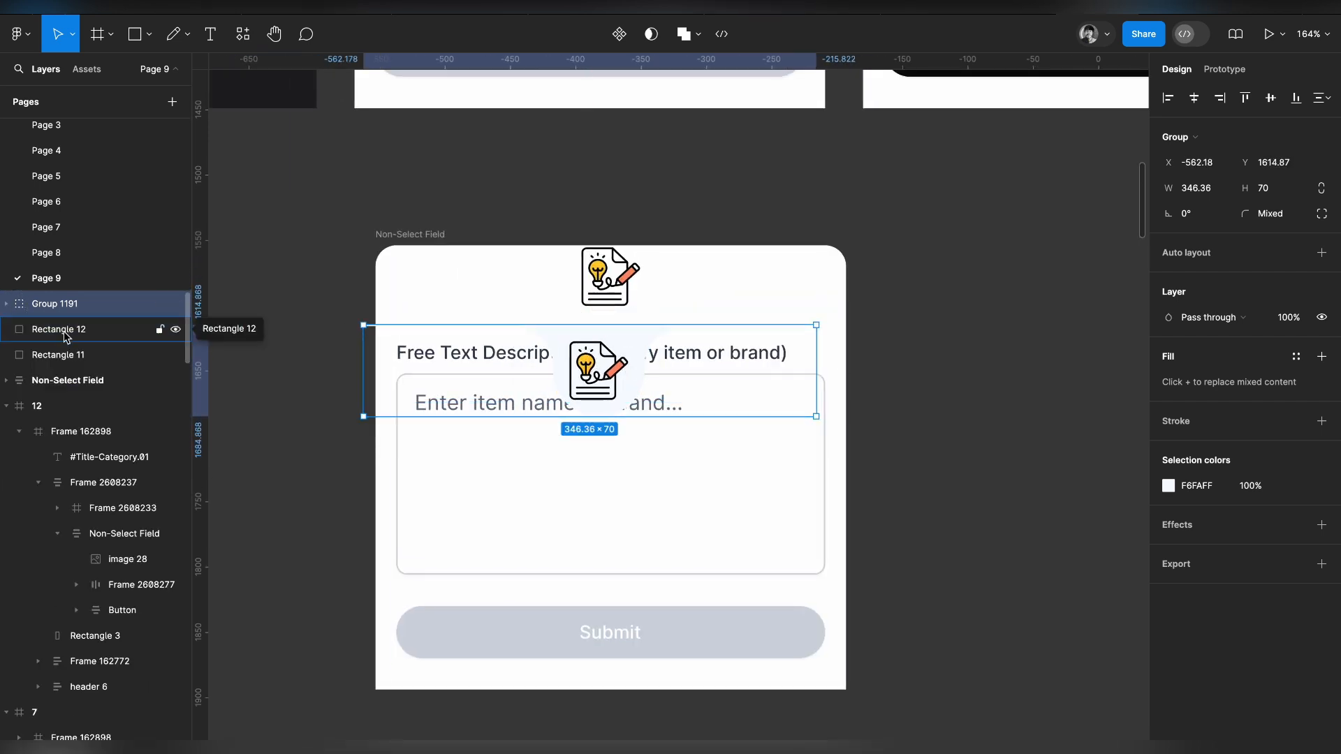
Shift the duplicated sheet slightly right and down, and move the icon group onto the canvas just above it.
left_click(411, 237)
left_click_drag(590, 378, 627, 392)
key("Delete")
key("ctrl+z")
left_click(591, 356)
left_click_drag(591, 357, 645, 170)
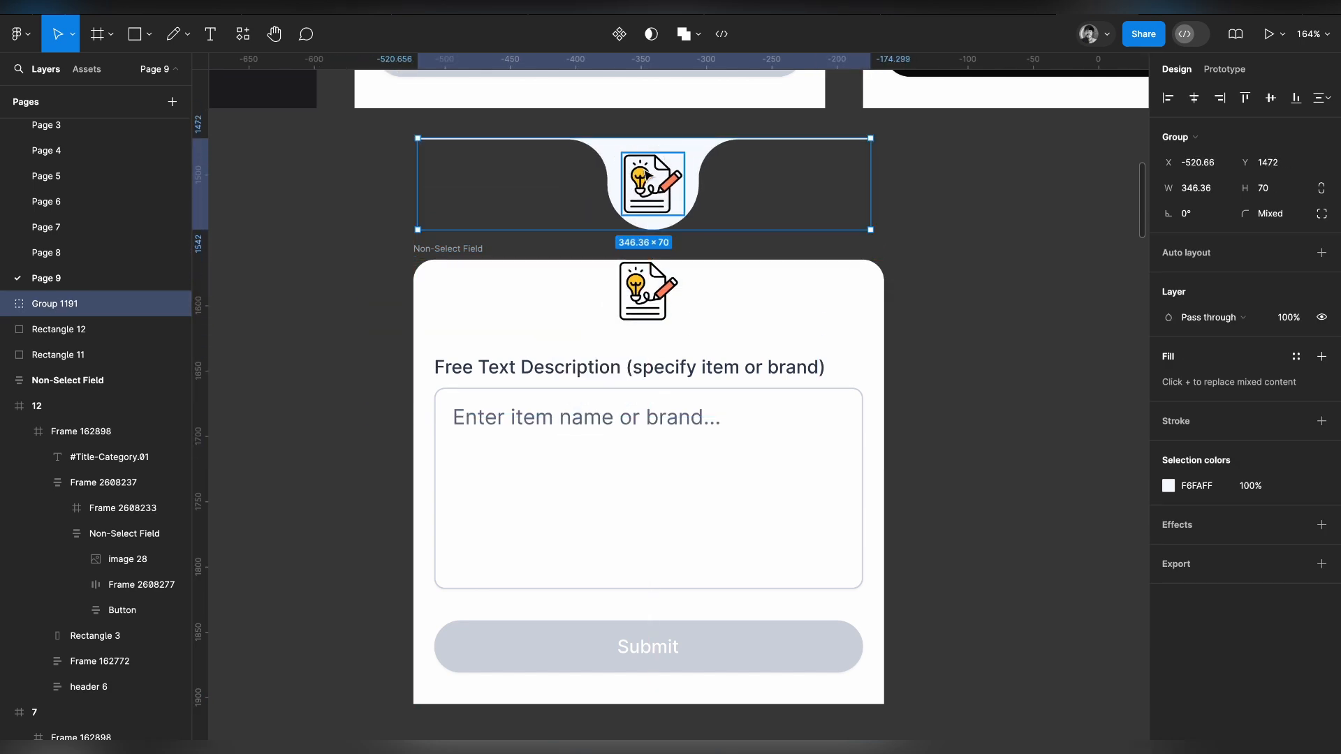
Replace the icon on the duplicated sheet with the copied icon-and-notch group.
left_click(660, 318)
left_click(661, 317)
right_click(660, 318)
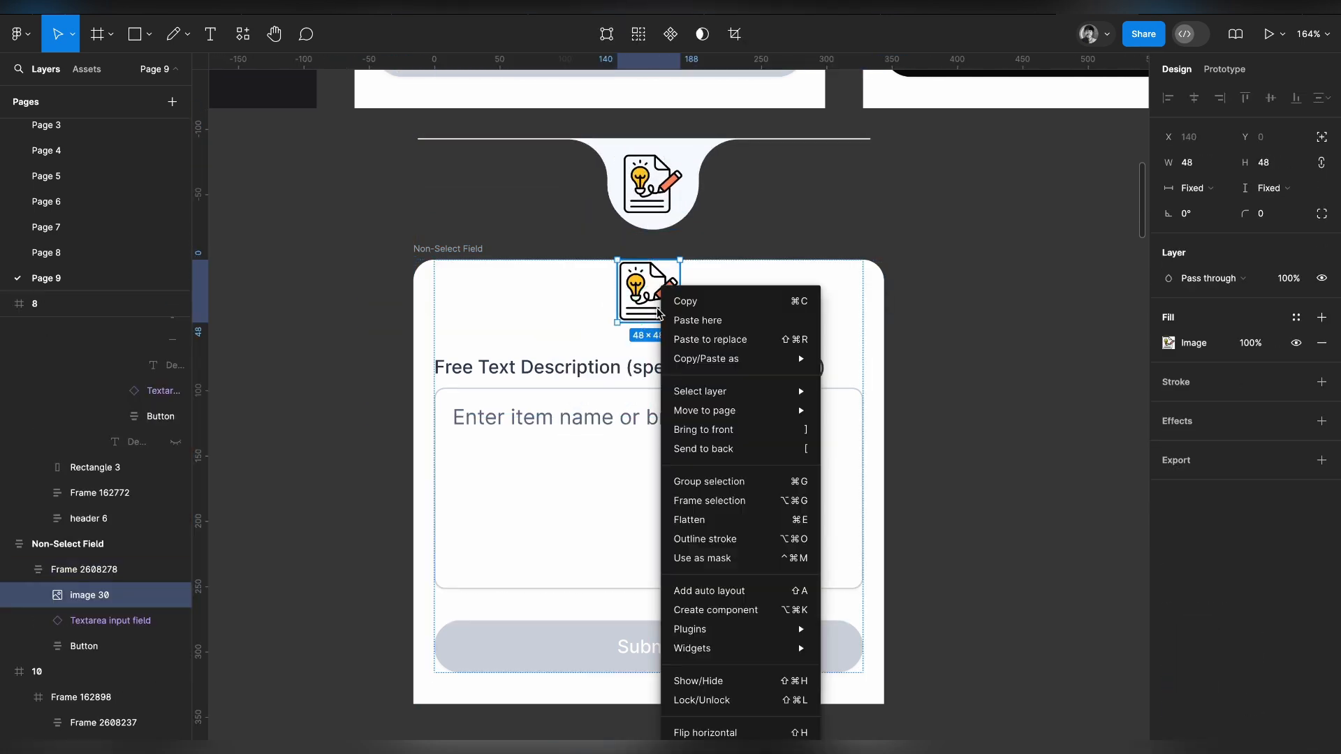
left_click(711, 339)
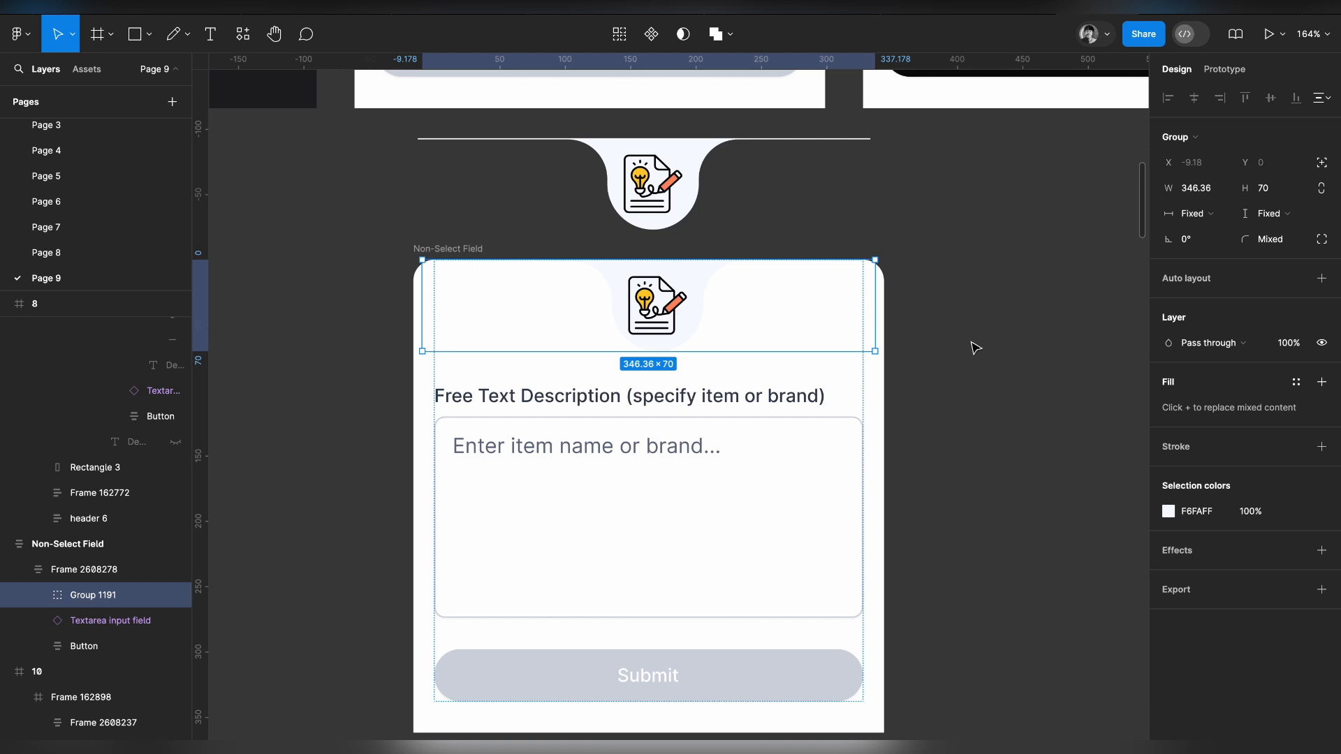
left_click(994, 347)
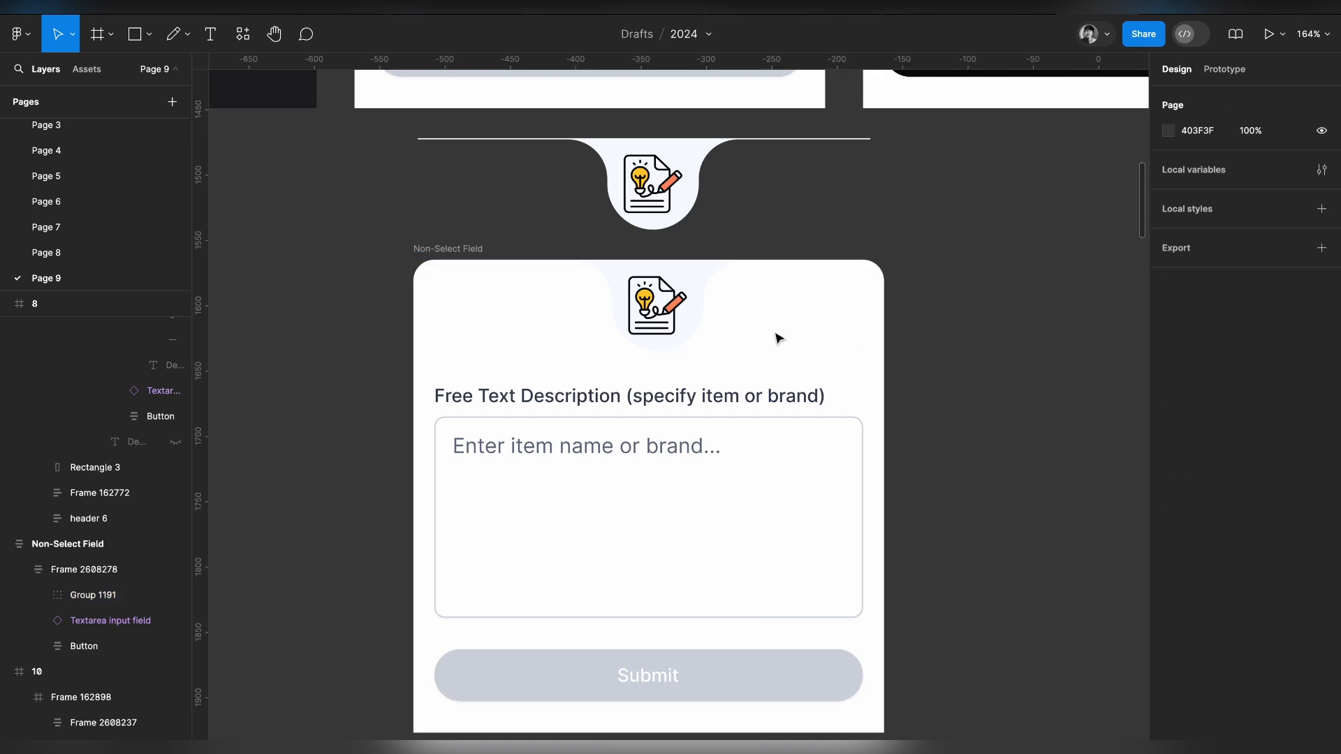
Set the width of the thin bar along the sheet's upper edge to 360.
left_click(715, 264)
left_click(1201, 160)
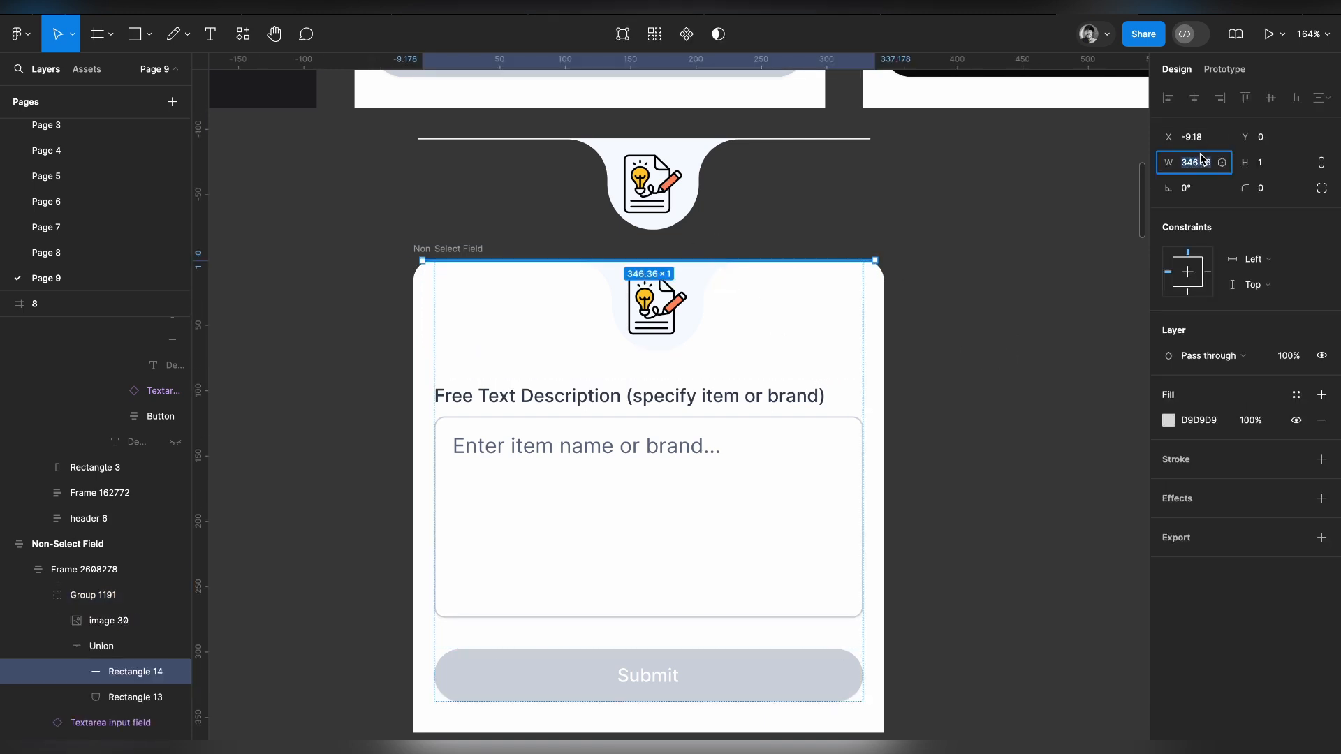
type("360")
key("Return")
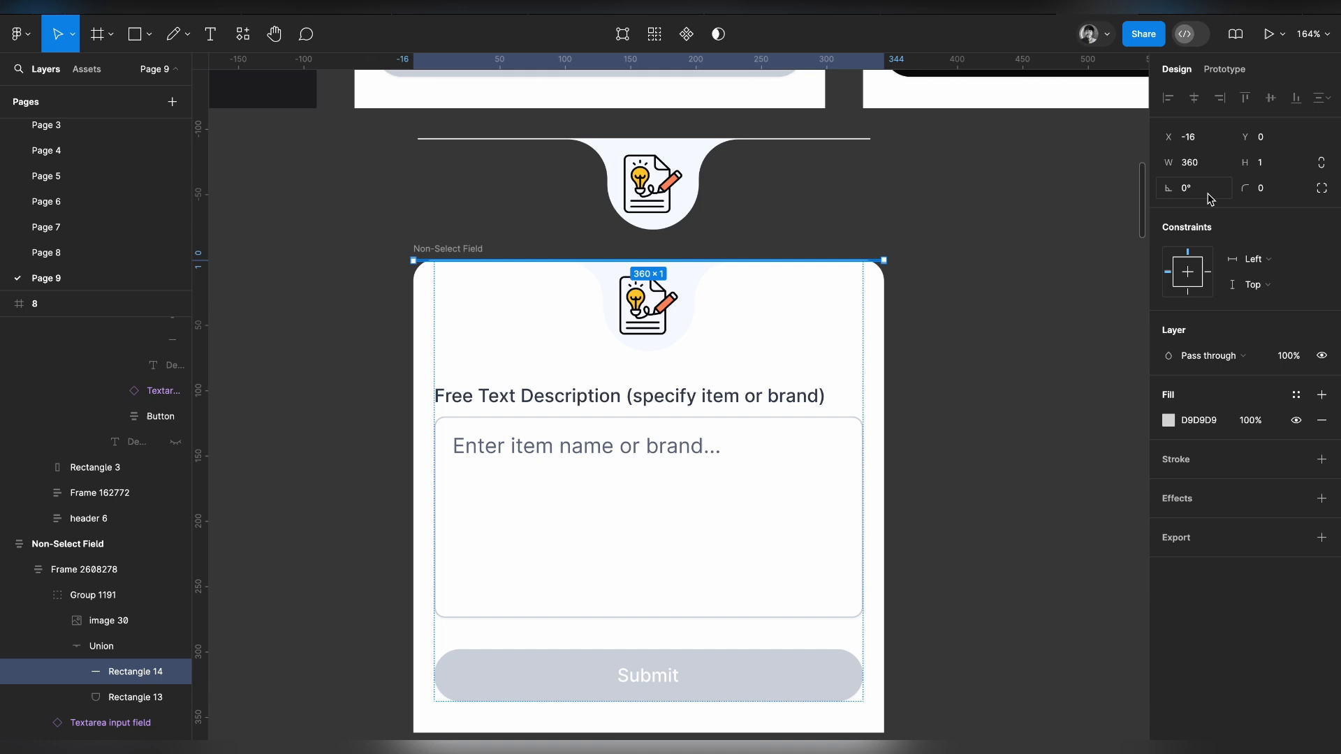
left_click(994, 271)
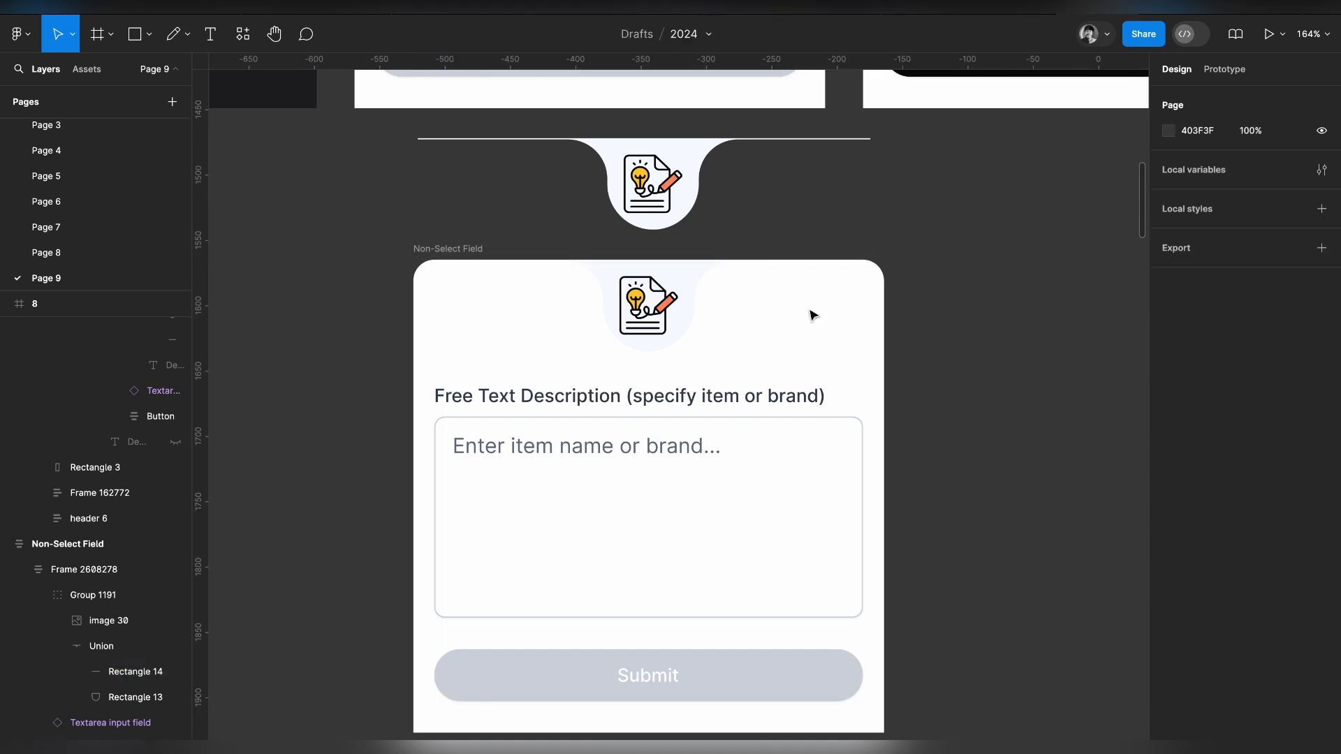
Change the notch union's fill to the light grey F3F3F3.
left_click(650, 311)
left_click(649, 311)
left_click(696, 302)
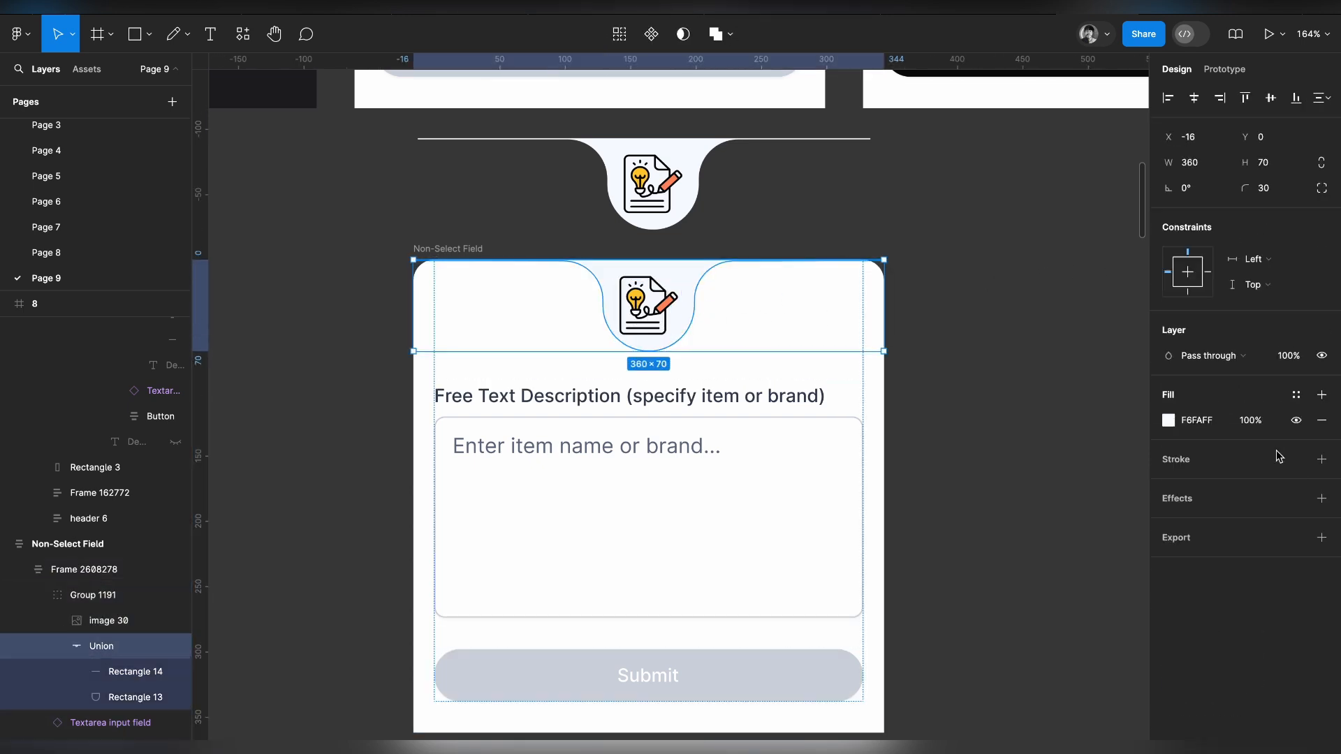
left_click(1168, 422)
left_click_drag(965, 416, 953, 425)
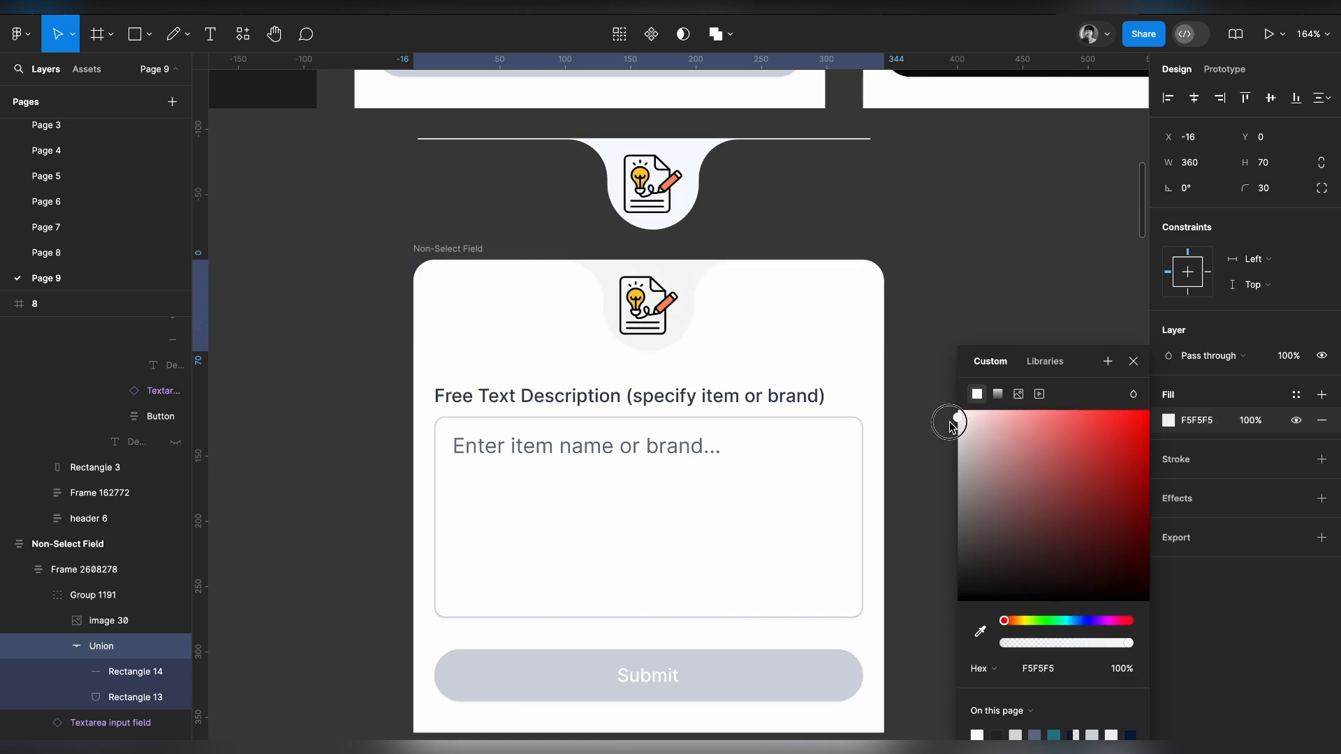
left_click(979, 210)
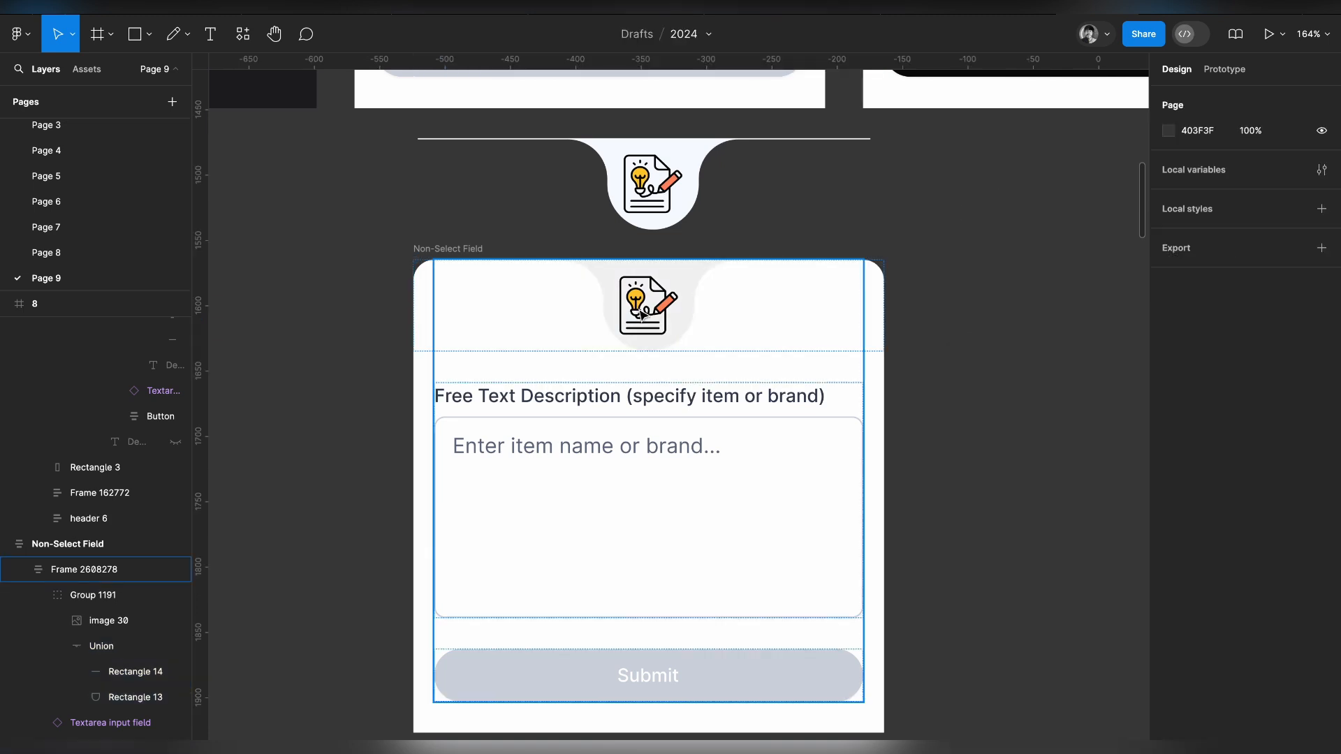
Enlarge the rounded notch rectangle behind the icon to 80 × 80.
left_click(644, 311)
left_click(1278, 168)
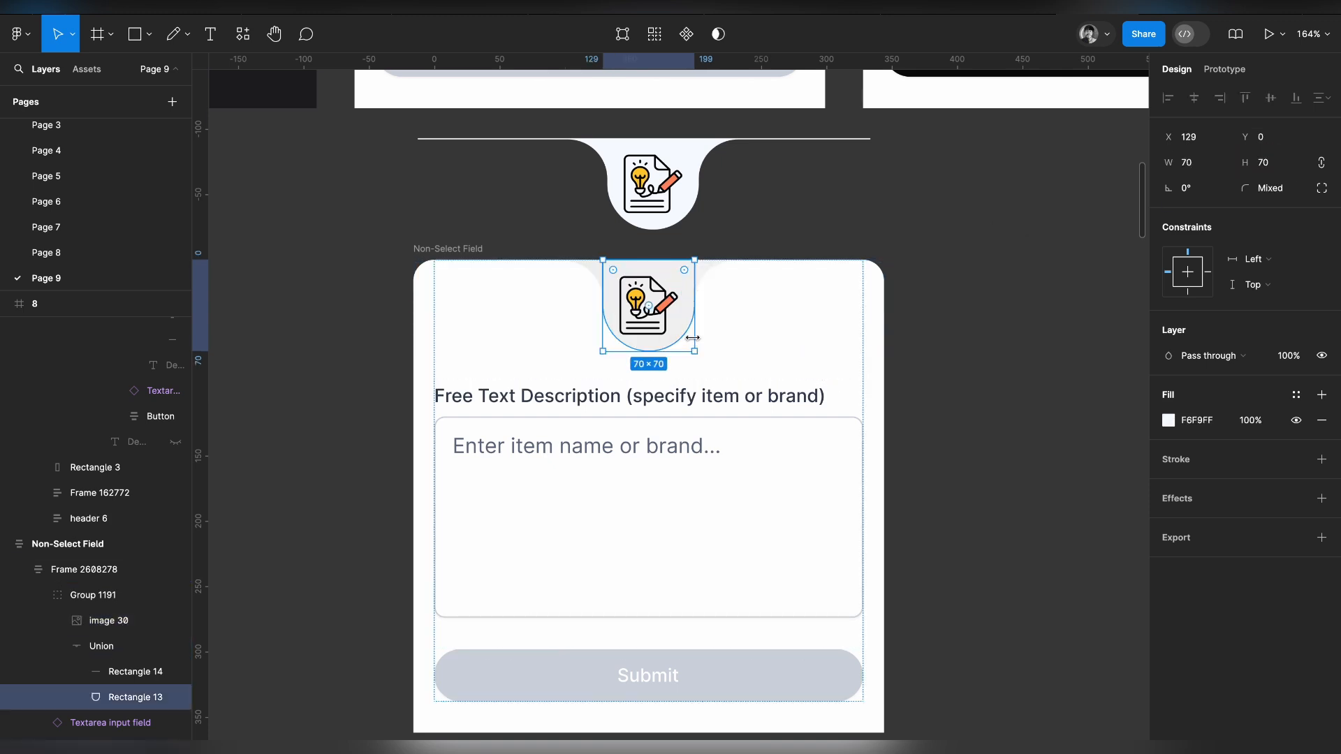
left_click(1278, 169)
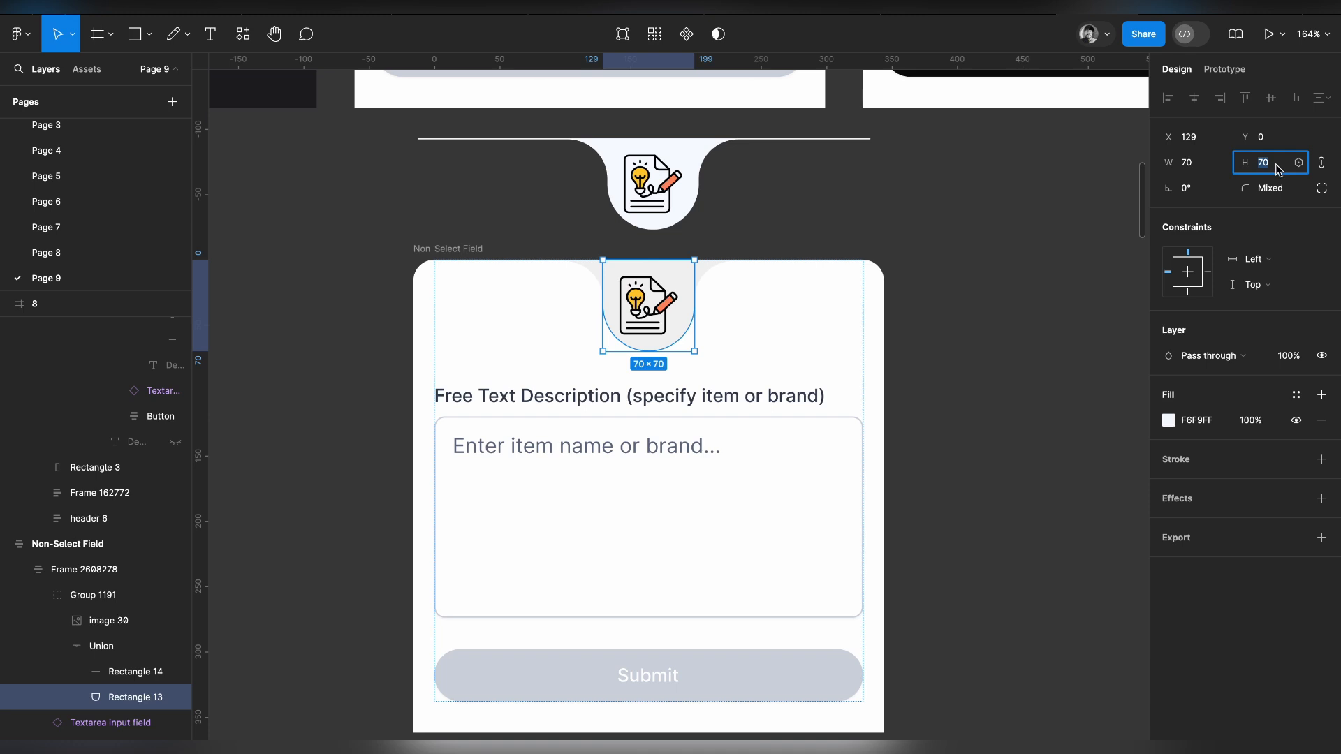
type("80")
key("Return")
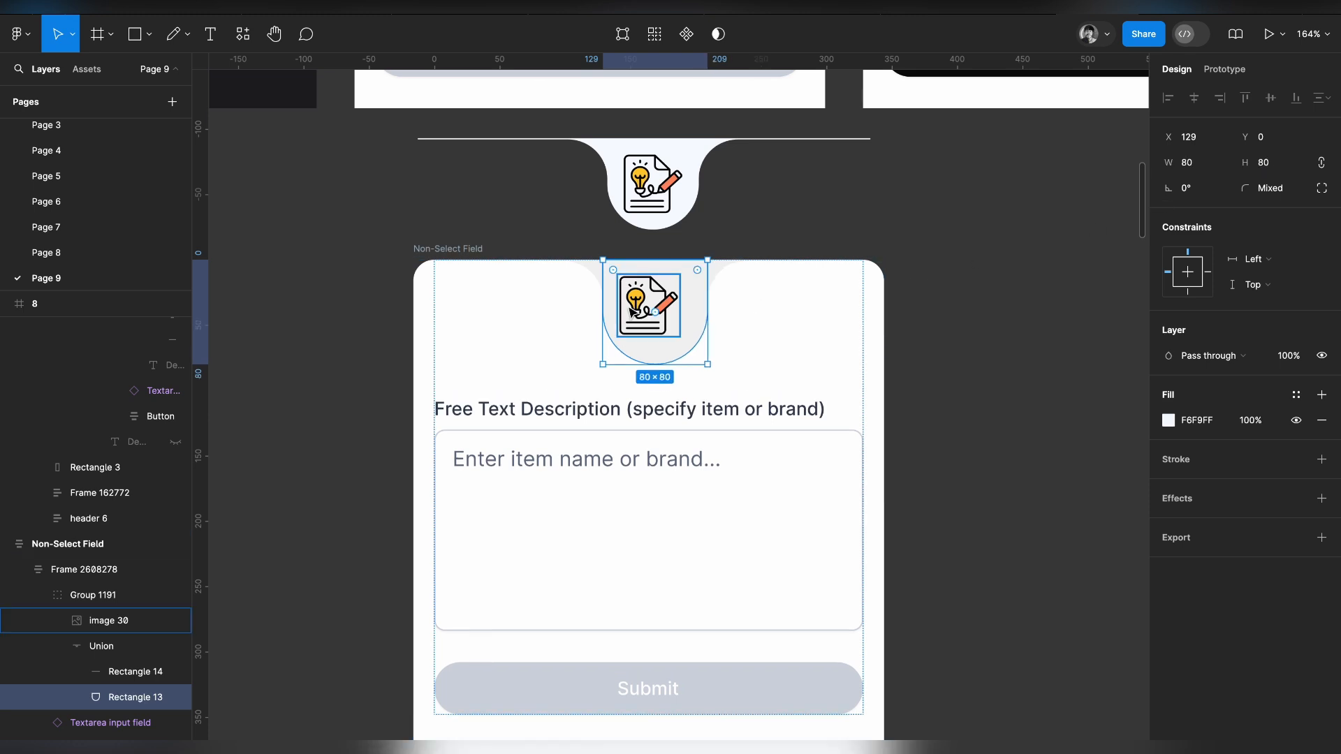
Move the icon down to Y 16 inside the enlarged notch and centre it horizontally in its group.
left_click_drag(636, 312, 658, 320)
scroll(658, 320, "up", 5)
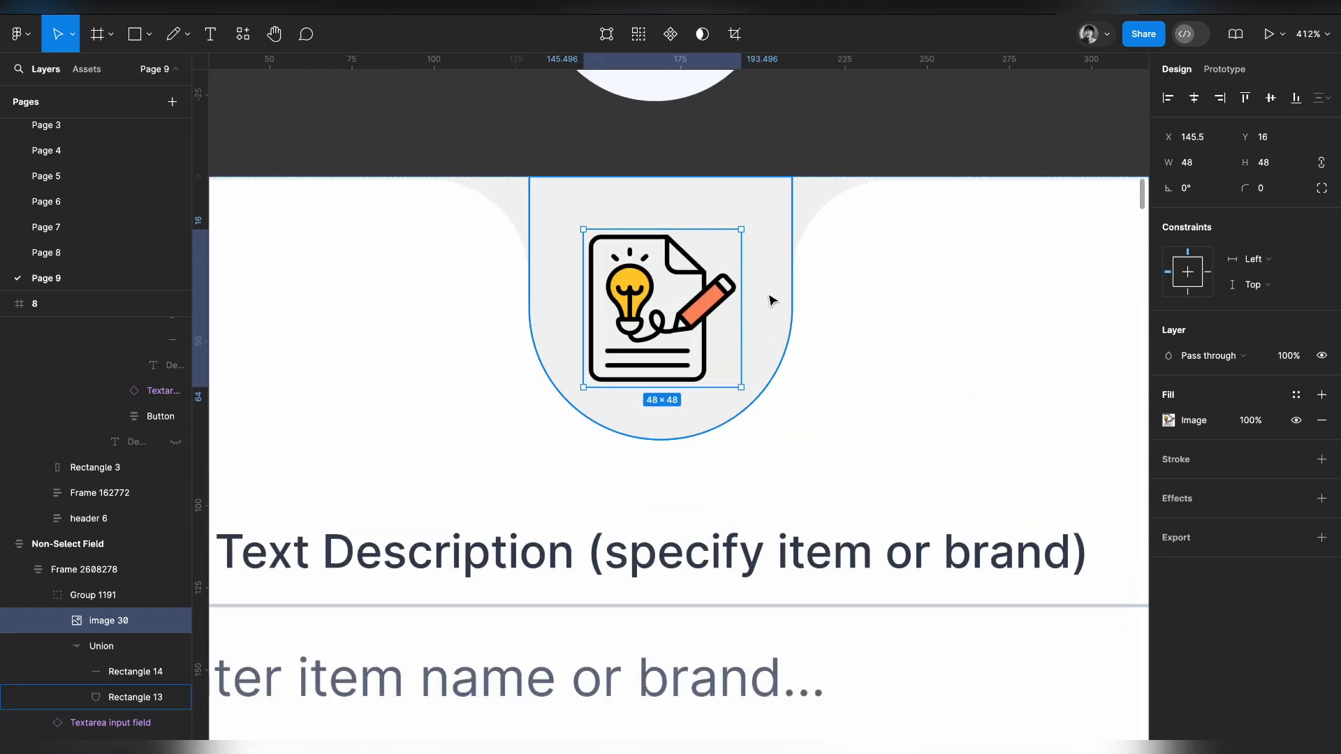
left_click(769, 298)
left_click(650, 320)
left_click_drag(650, 320, 647, 318)
left_click(1194, 97)
Shift the rounded notch rectangle slightly left so that it is centred around the icon.
left_click(794, 316)
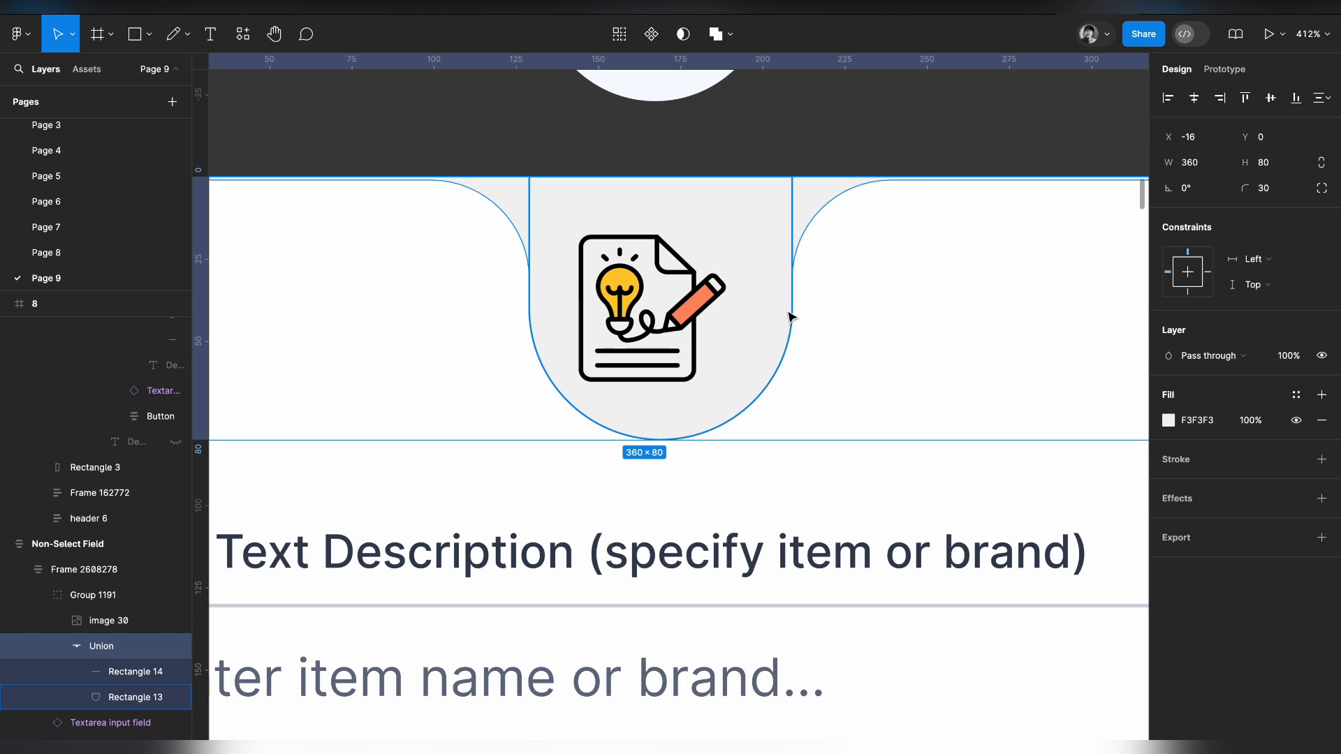
left_click(791, 315)
left_click_drag(779, 264, 765, 267)
left_click(702, 330)
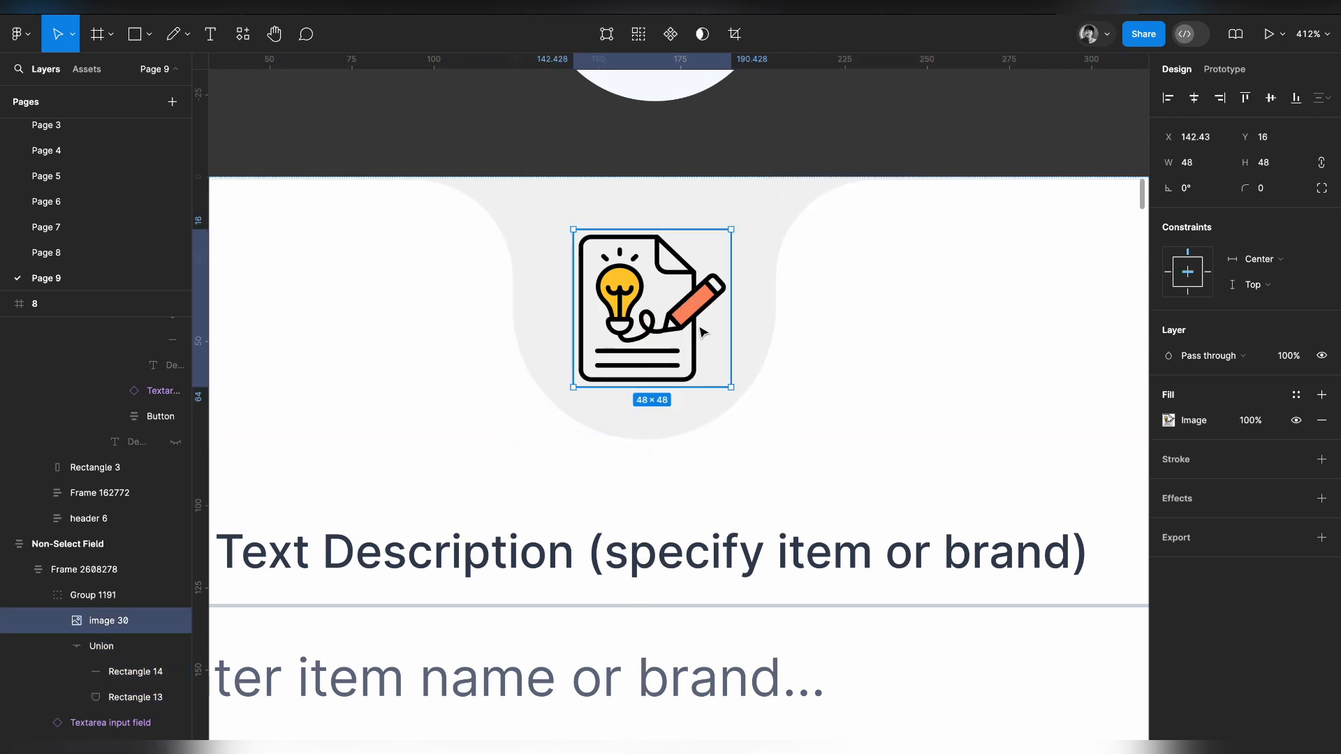
scroll(702, 330, "down", 5, "ctrl")
left_click(982, 354)
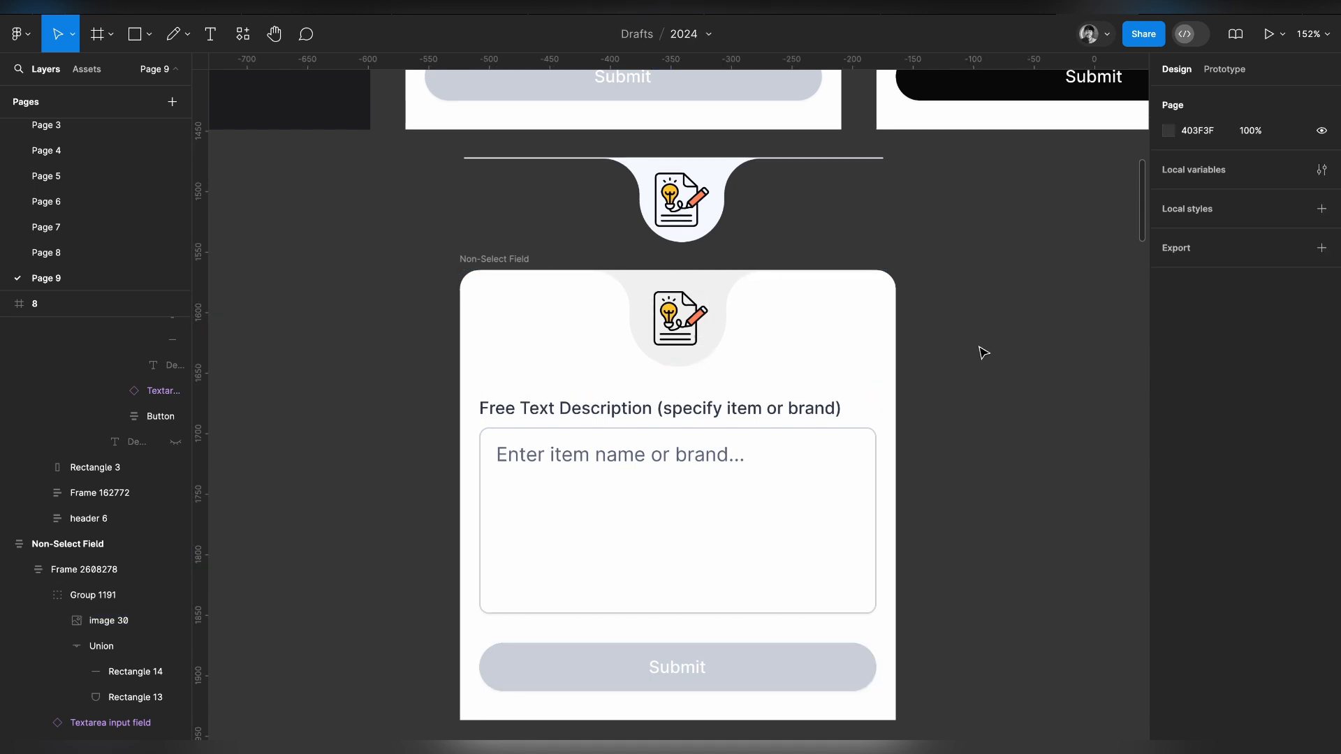
Delete the leftover icon group above the duplicated sheet.
scroll(651, 139, "right", 1)
left_click(653, 178)
key("Delete")
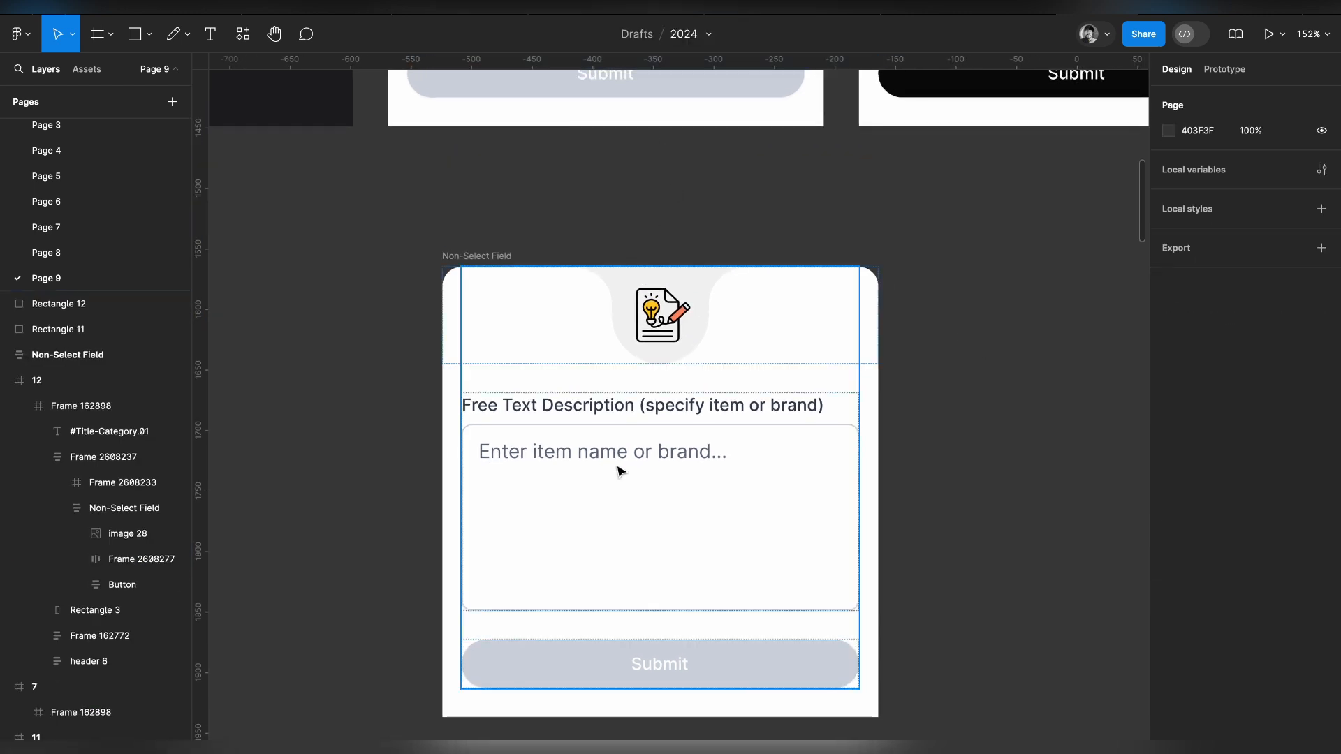
Move the "Suggest a product" title and its gradient line into the sheet, between the icon and the text area.
scroll(620, 469, "down", 1)
scroll(620, 469, "right", 1)
scroll(621, 472, "down", 2, "ctrl")
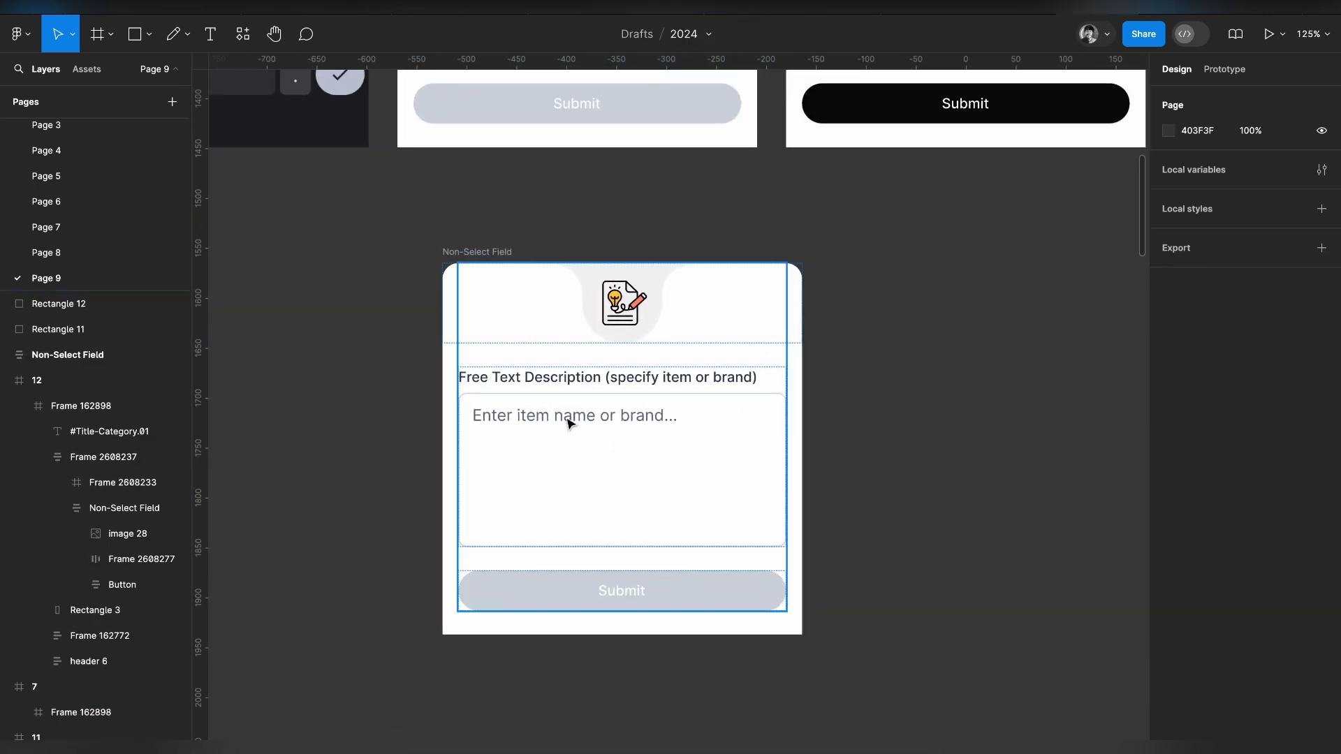
scroll(609, 377, "down", 3, "ctrl")
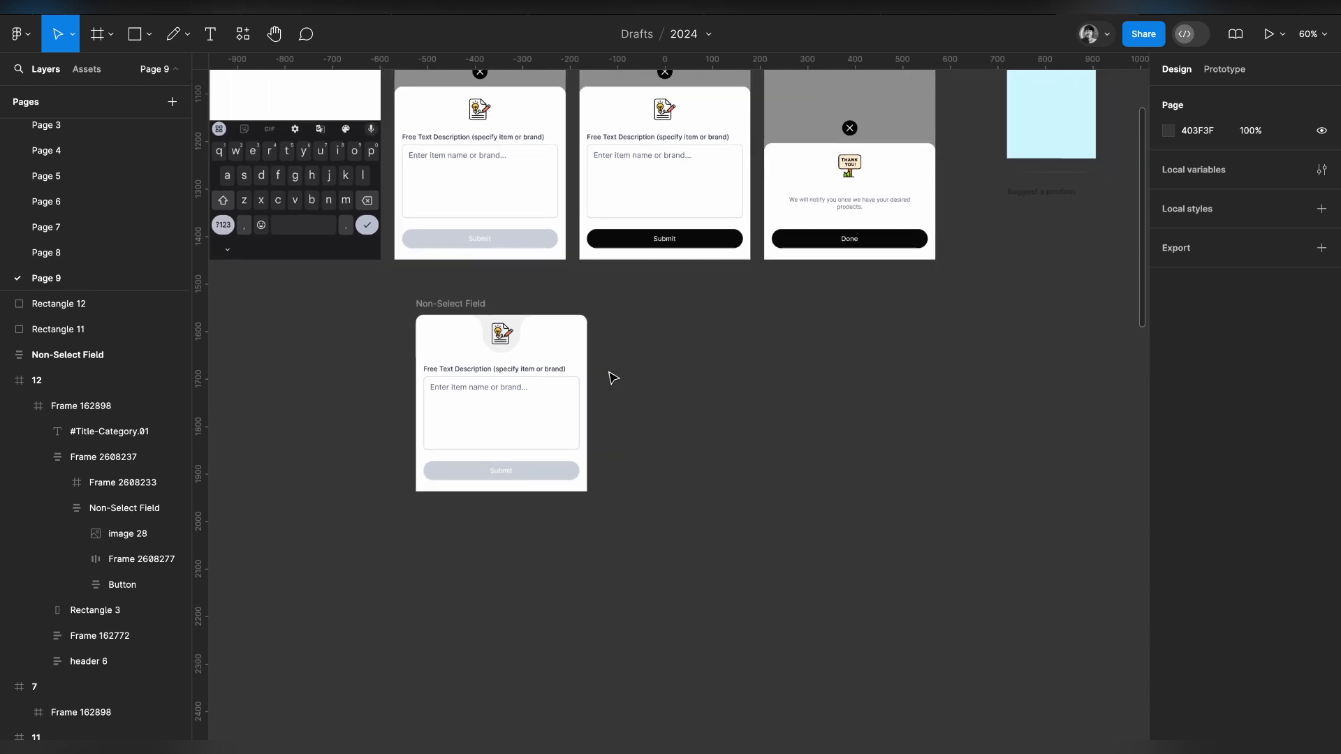
scroll(699, 322, "right", 1)
left_click_drag(976, 192, 419, 358)
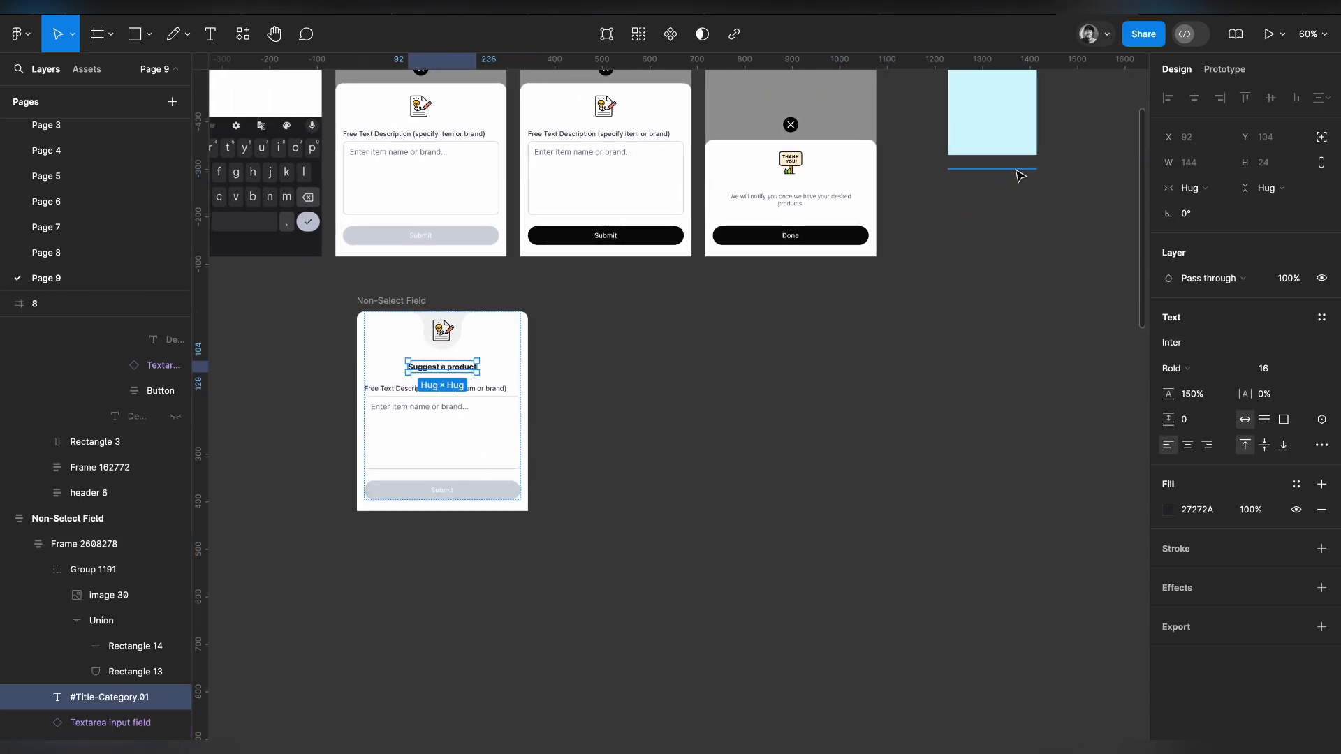
left_click_drag(1002, 177, 480, 383)
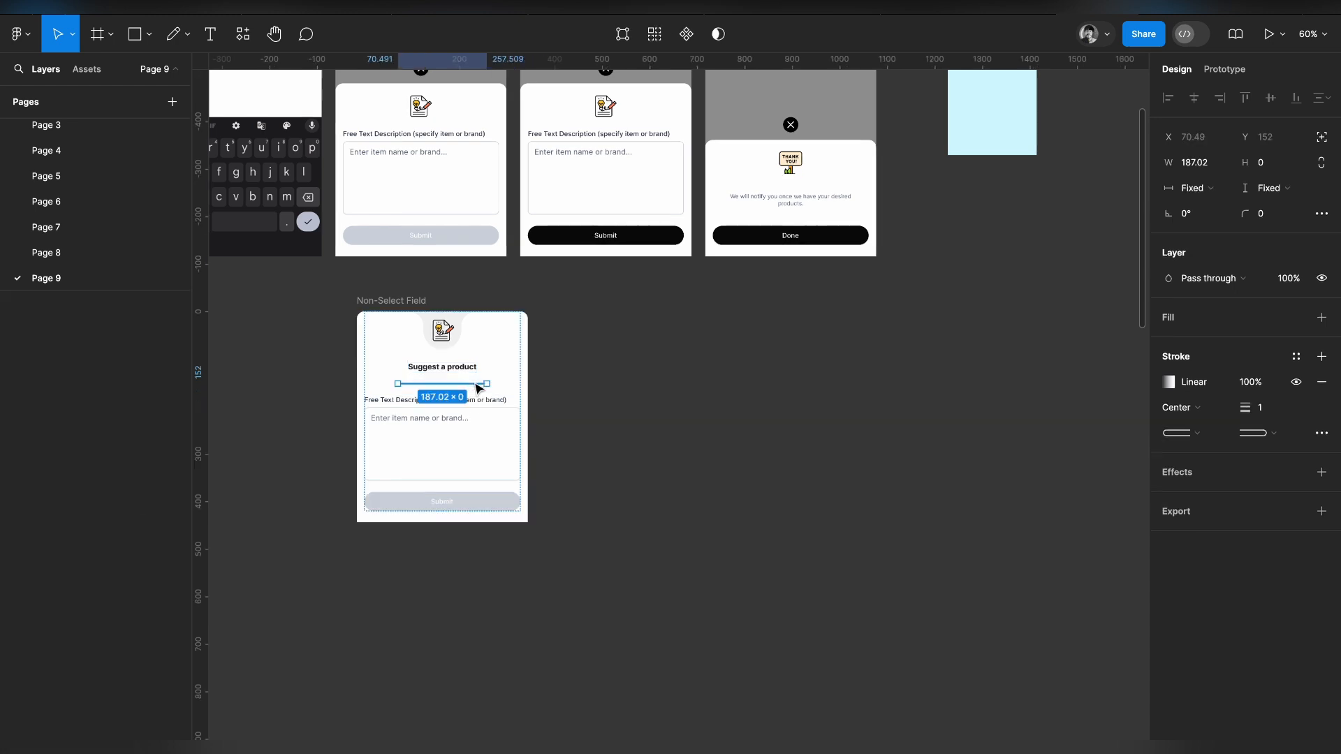
Wrap the title and gradient line in a horizontal auto layout, aligned left and vertically centred.
scroll(480, 383, "up", 5, "ctrl")
scroll(476, 384, "left", 5)
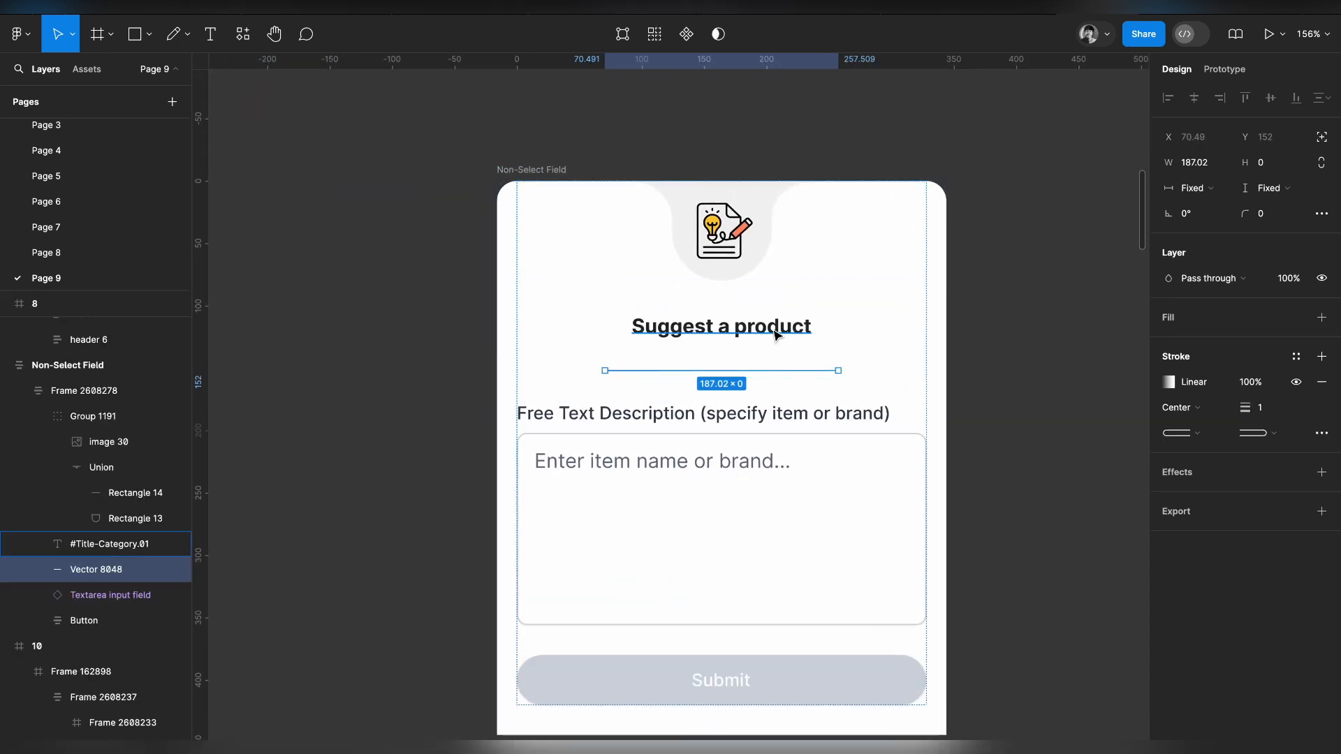
left_click(726, 333, "shift")
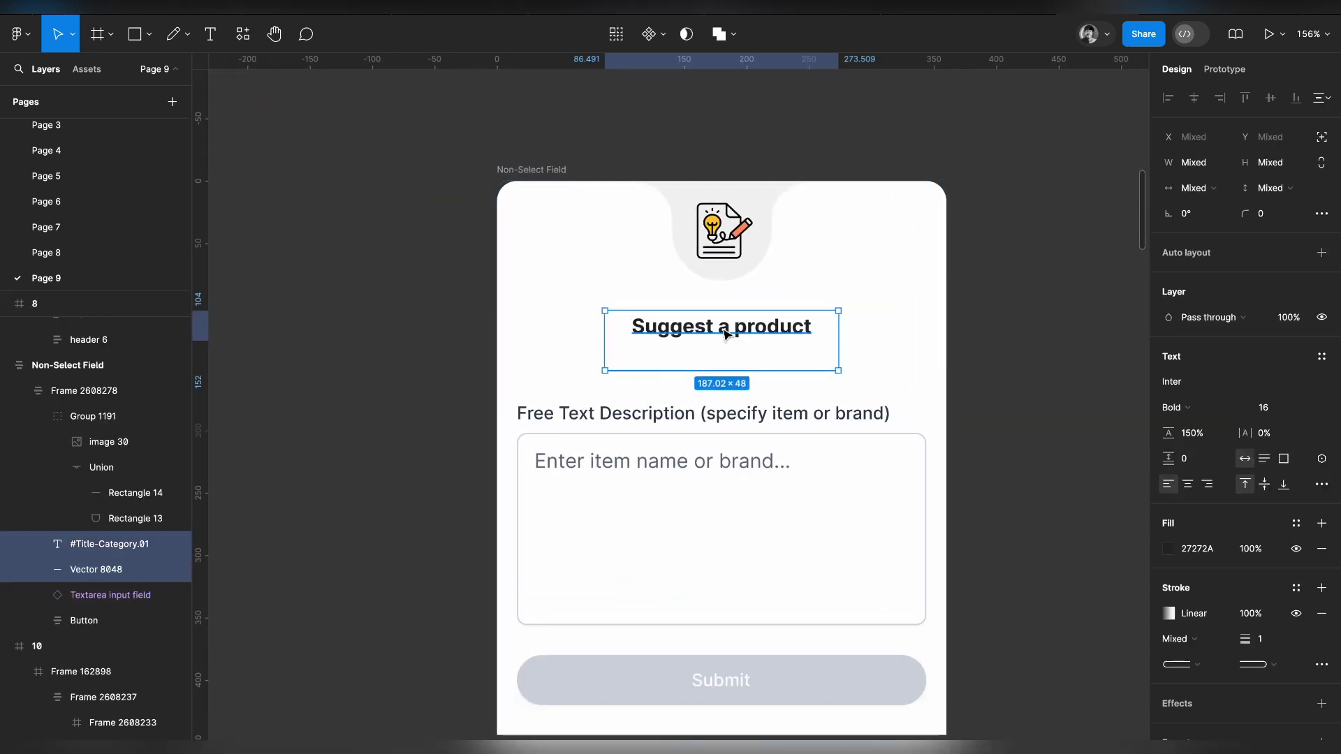
left_click(1218, 260)
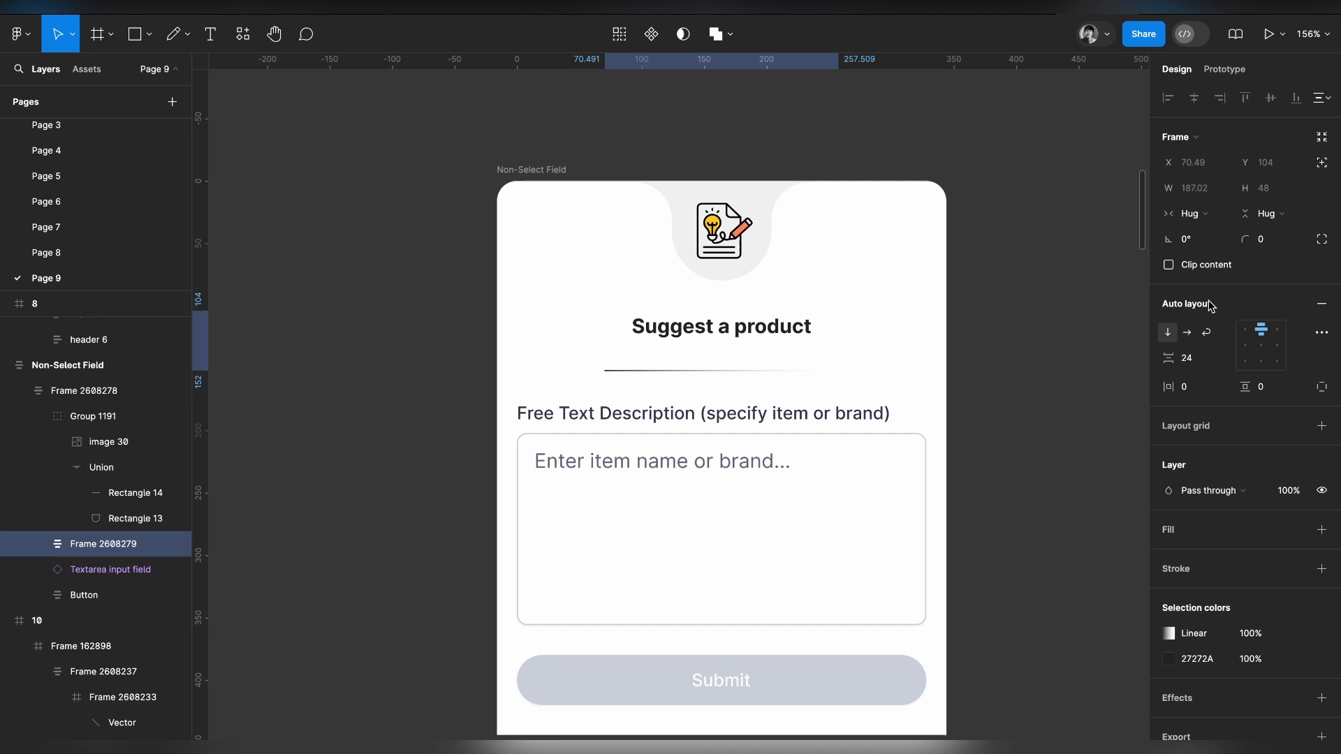
left_click(1187, 333)
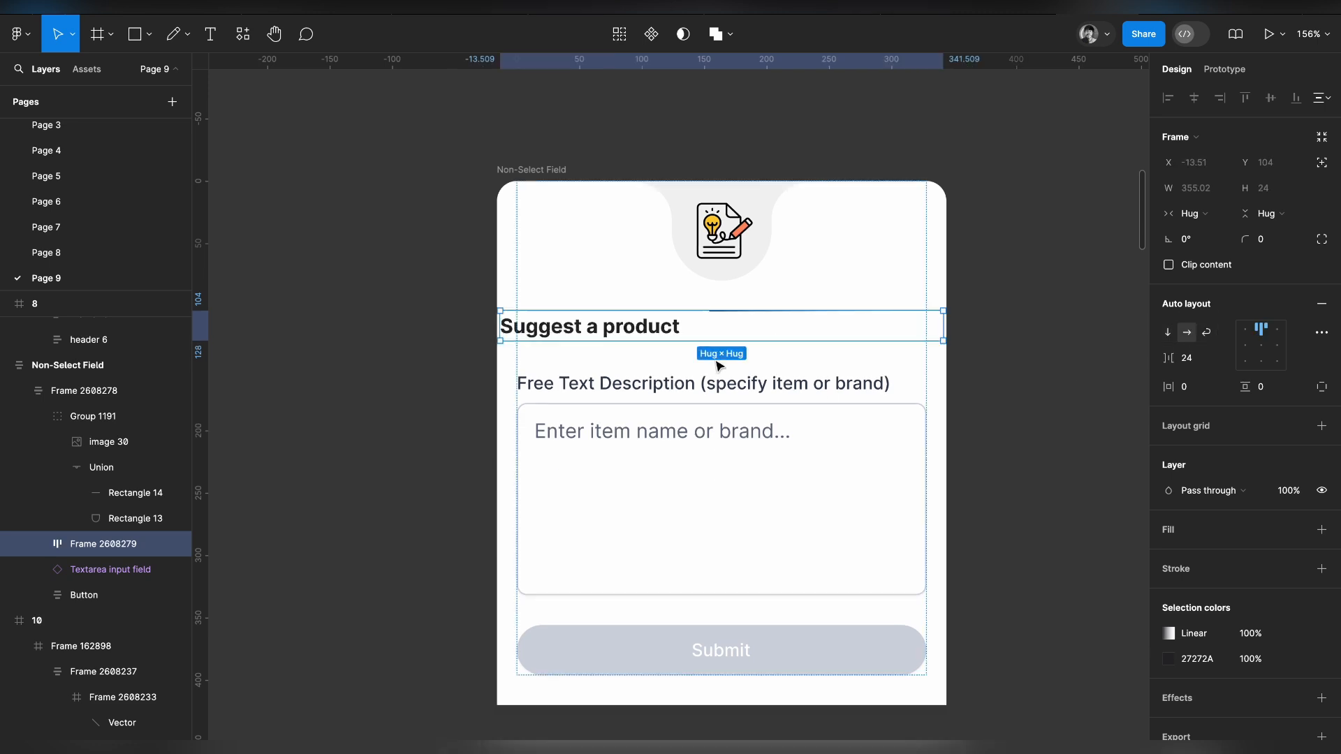
left_click(1252, 350)
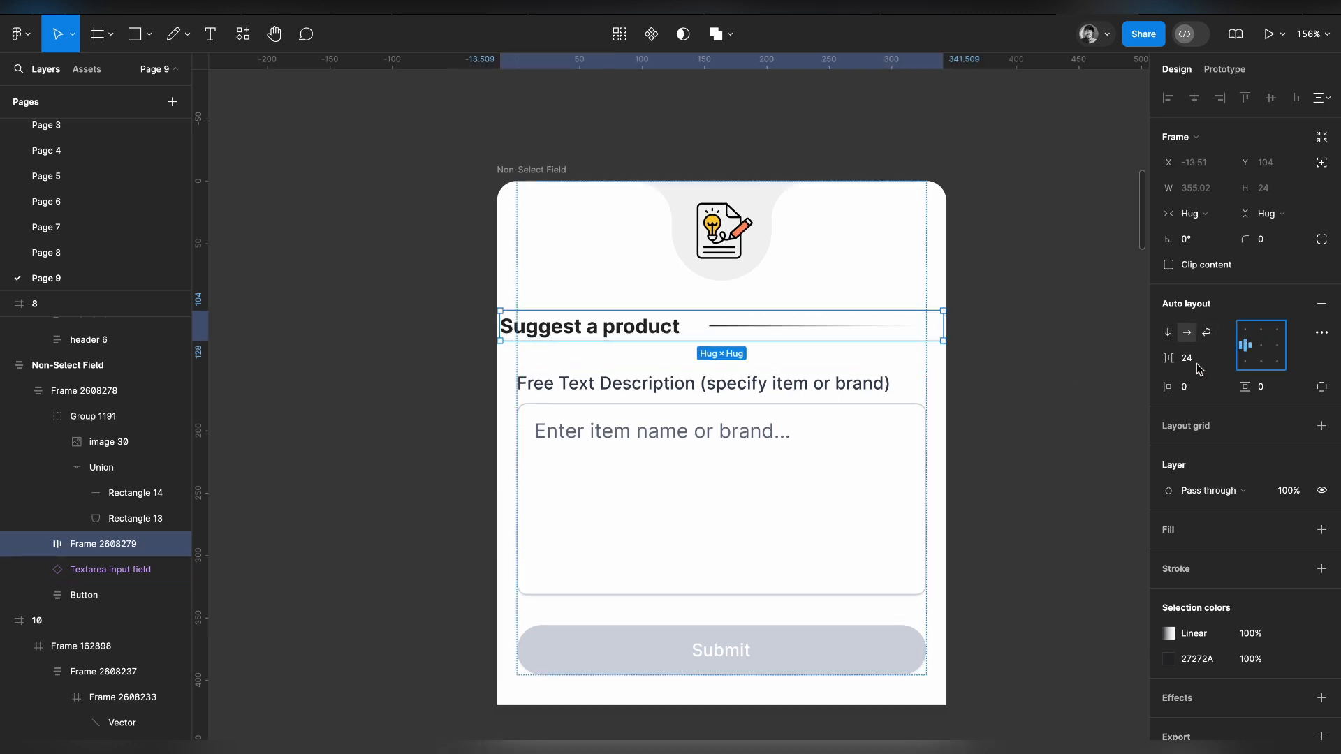
Duplicate the gradient line to the title's other side and set both lines' width to fill container.
left_click(740, 329)
left_click_drag(755, 333, 538, 340, "alt")
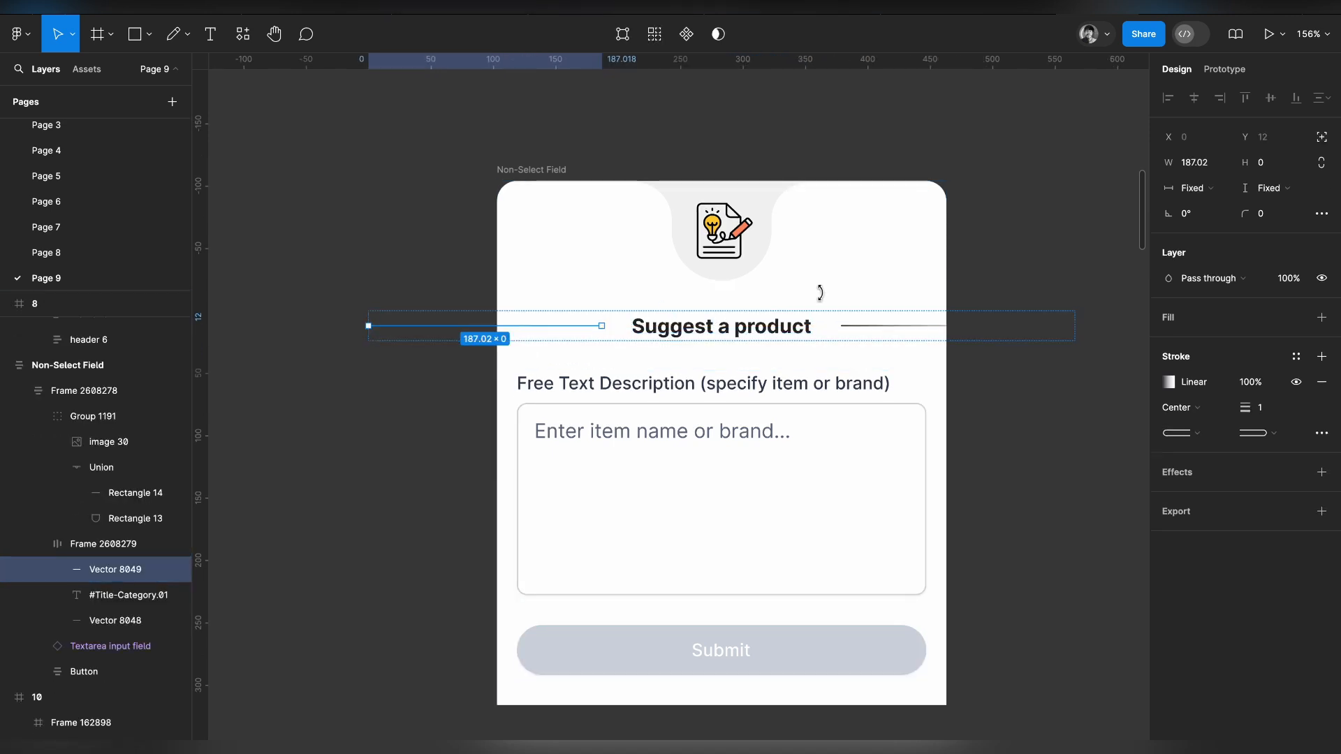
left_click(860, 327, "shift")
left_click(1196, 188)
left_click(1203, 204)
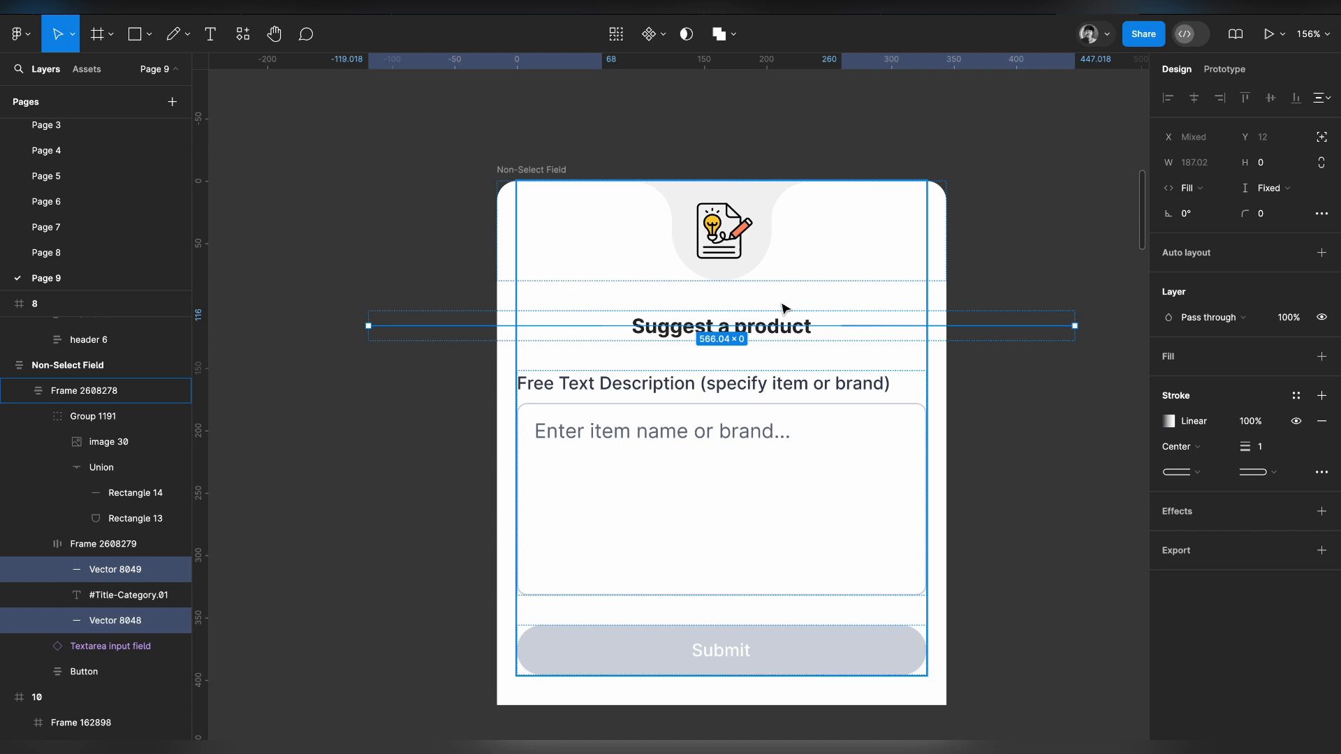
Set the title row's width to fill container.
left_click(846, 341)
left_click(1251, 213)
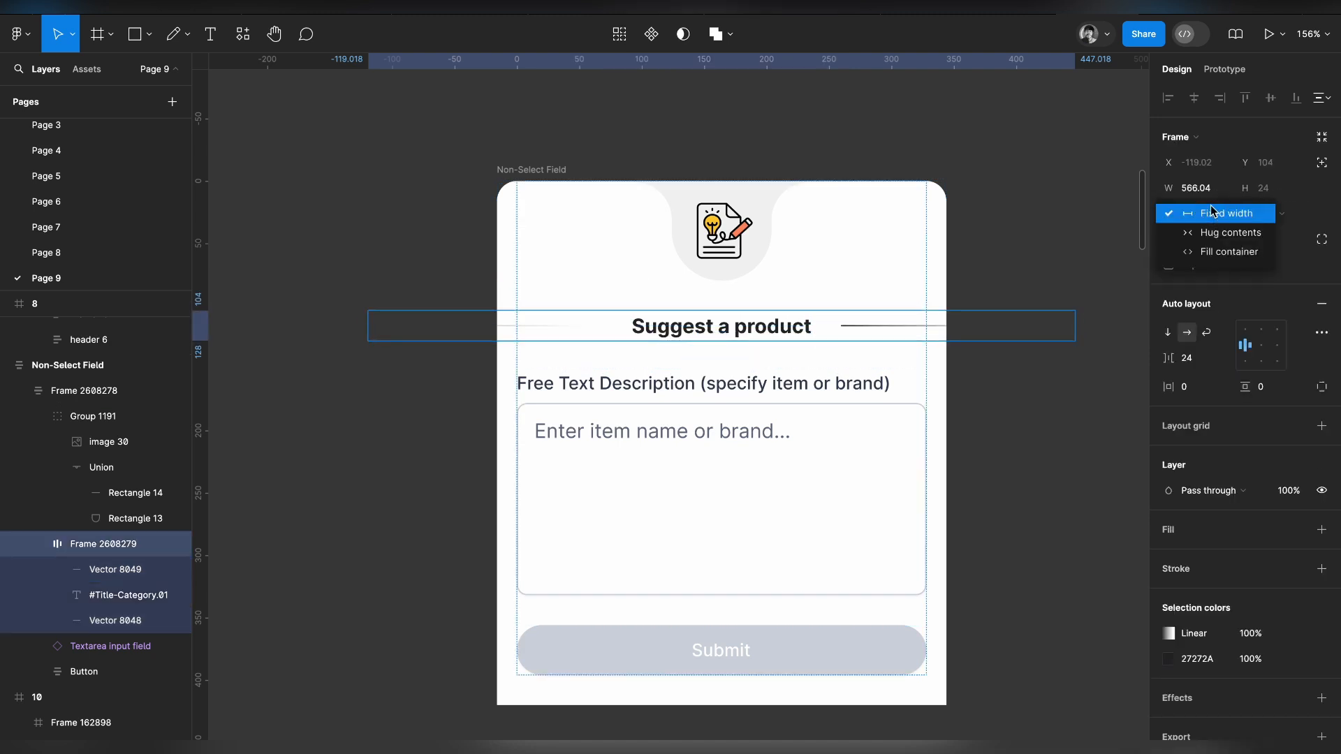
left_click(1224, 251)
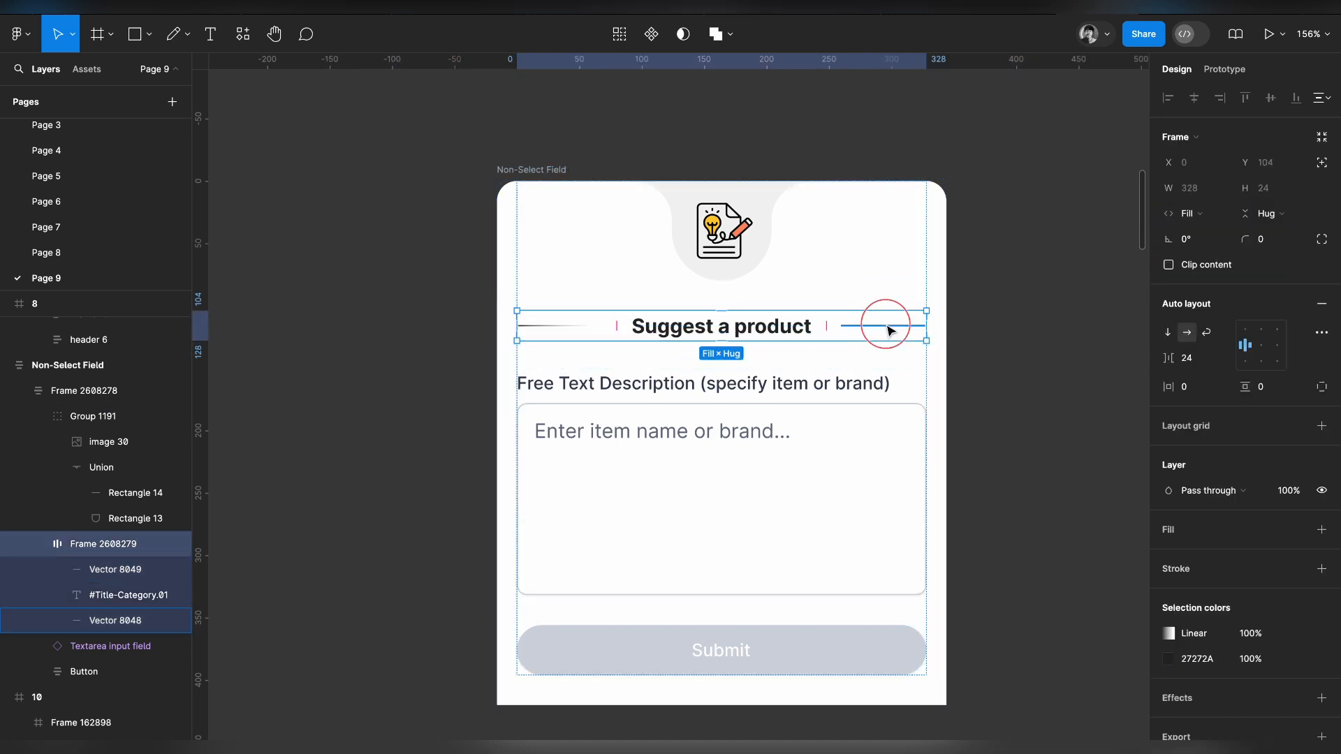
Rotate the line left of the title by 180° so that its gradient fades outward.
left_click(594, 326)
left_click_drag(614, 326, 515, 324)
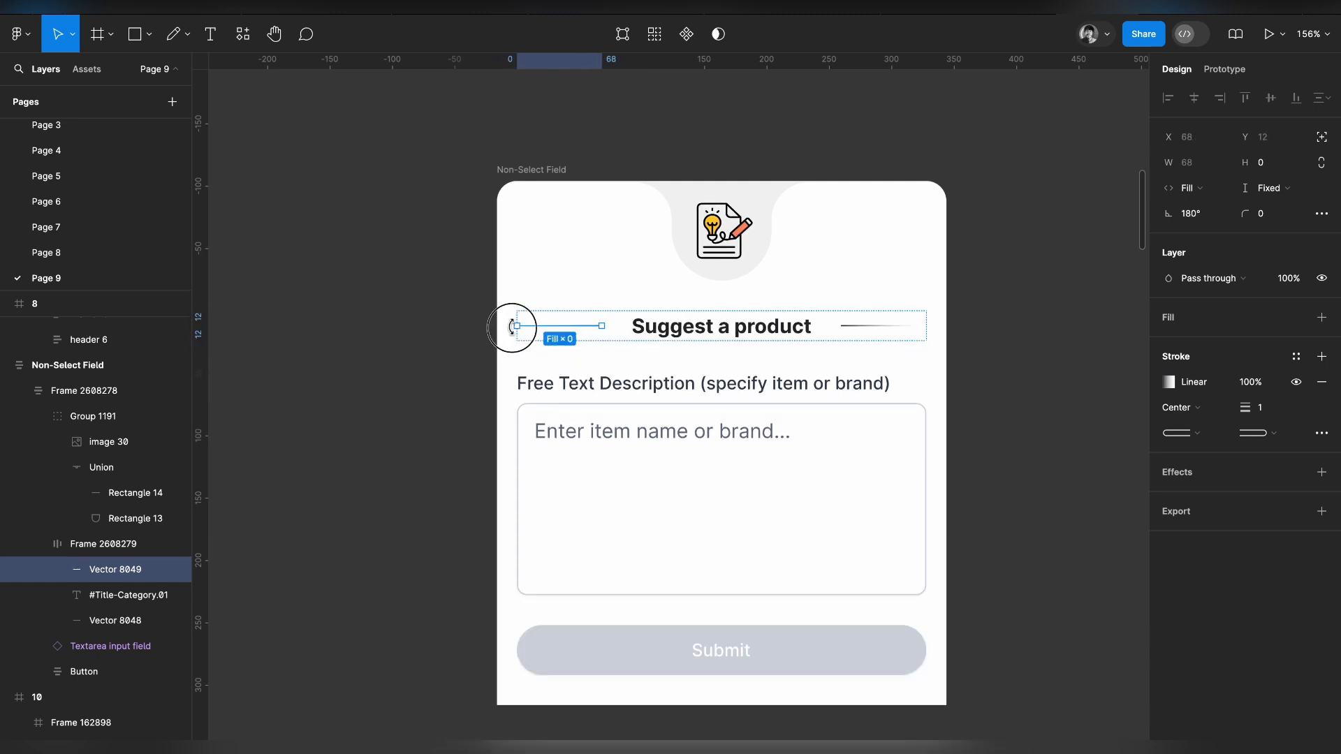
left_click(402, 489)
Compare the redesigned sheet with the original suggestion sheets in the frames above it.
scroll(1018, 440, "down", 2)
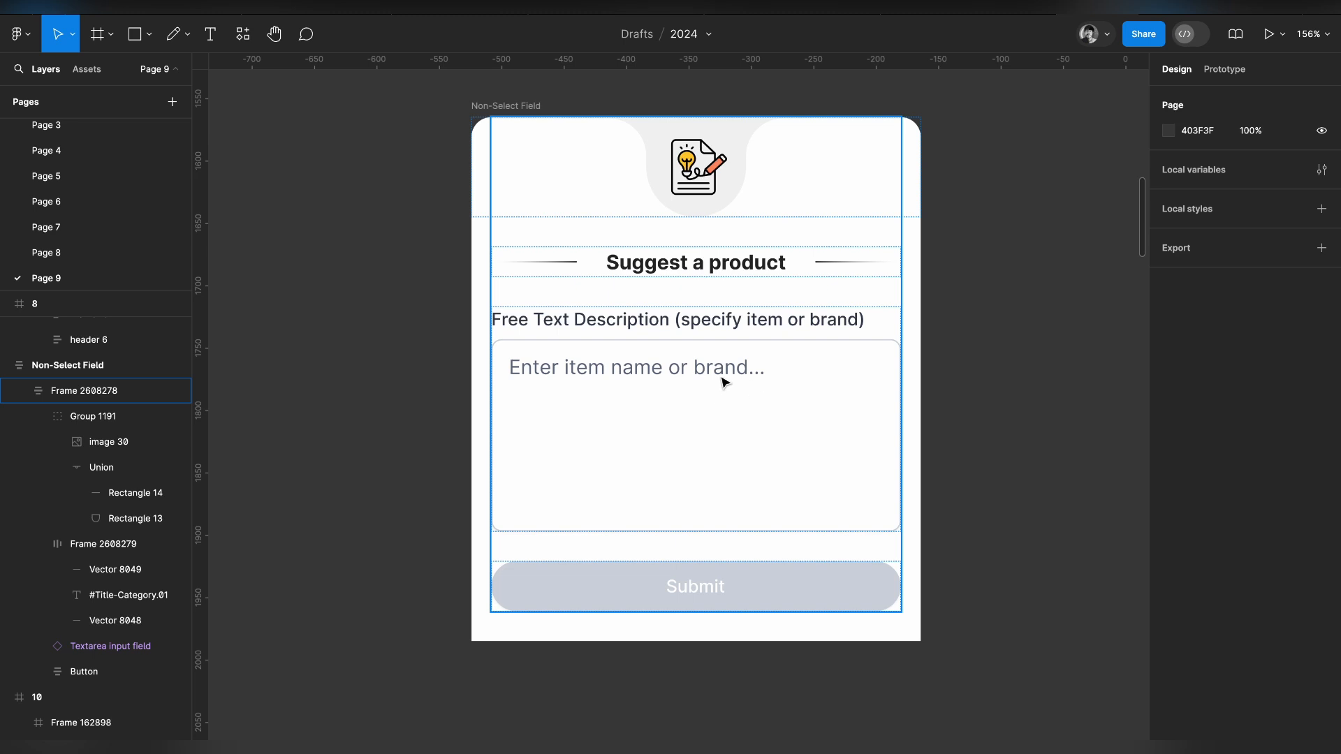
scroll(723, 381, "down", 6)
scroll(726, 383, "up", 1)
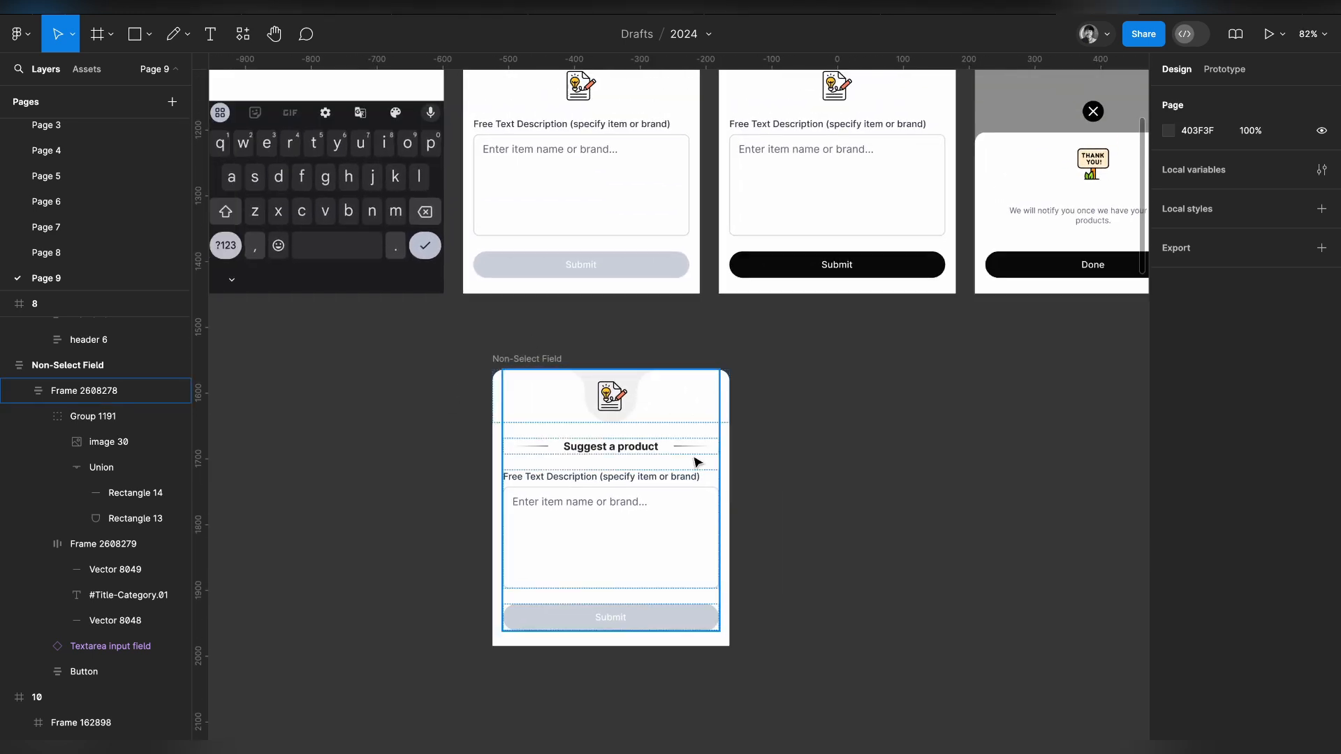
scroll(695, 459, "right", 3)
scroll(694, 461, "up", 3)
scroll(577, 494, "down", 2)
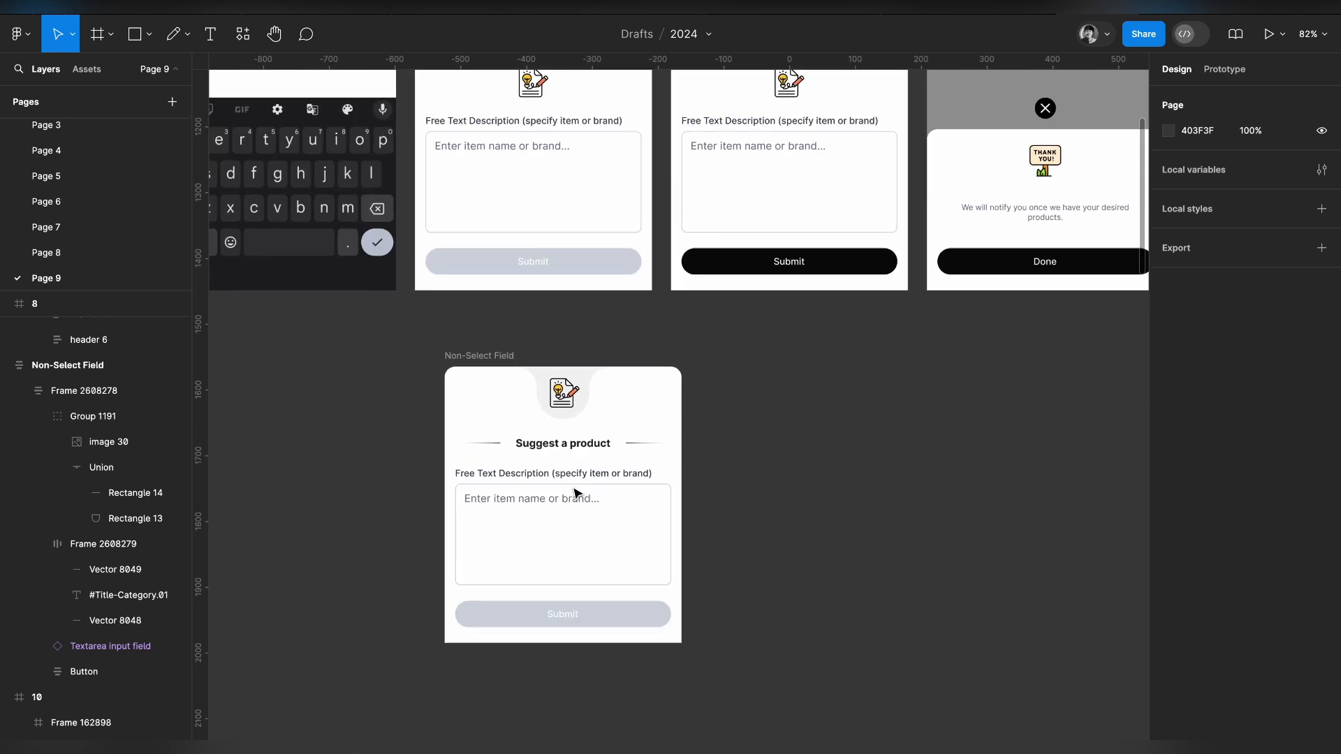
scroll(577, 496, "up", 4)
scroll(577, 496, "left", 1)
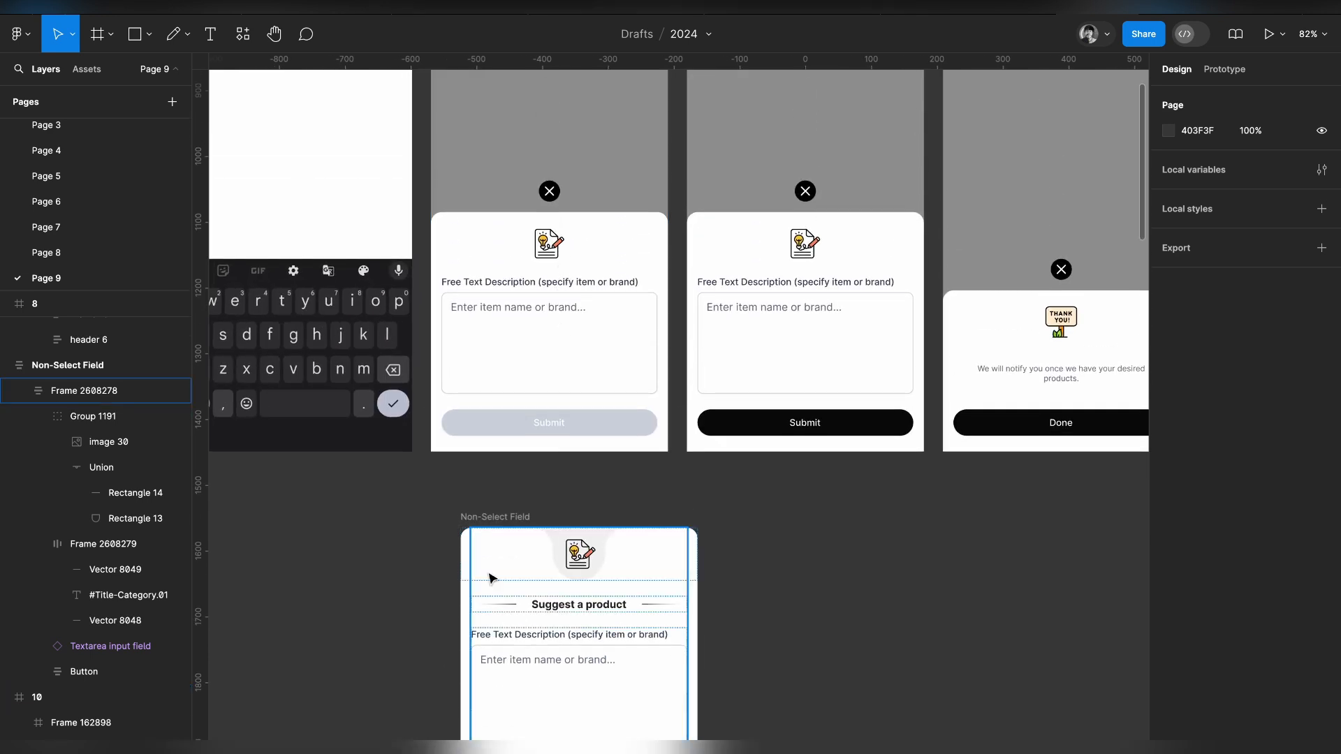
Replace the suggestion sheet in frame 10 with a copy of the redesigned sheet from below the frames.
left_click(496, 523)
scroll(496, 522, "down", 5)
scroll(496, 523, "left", 1)
scroll(495, 524, "up", 4)
scroll(494, 524, "left", 1)
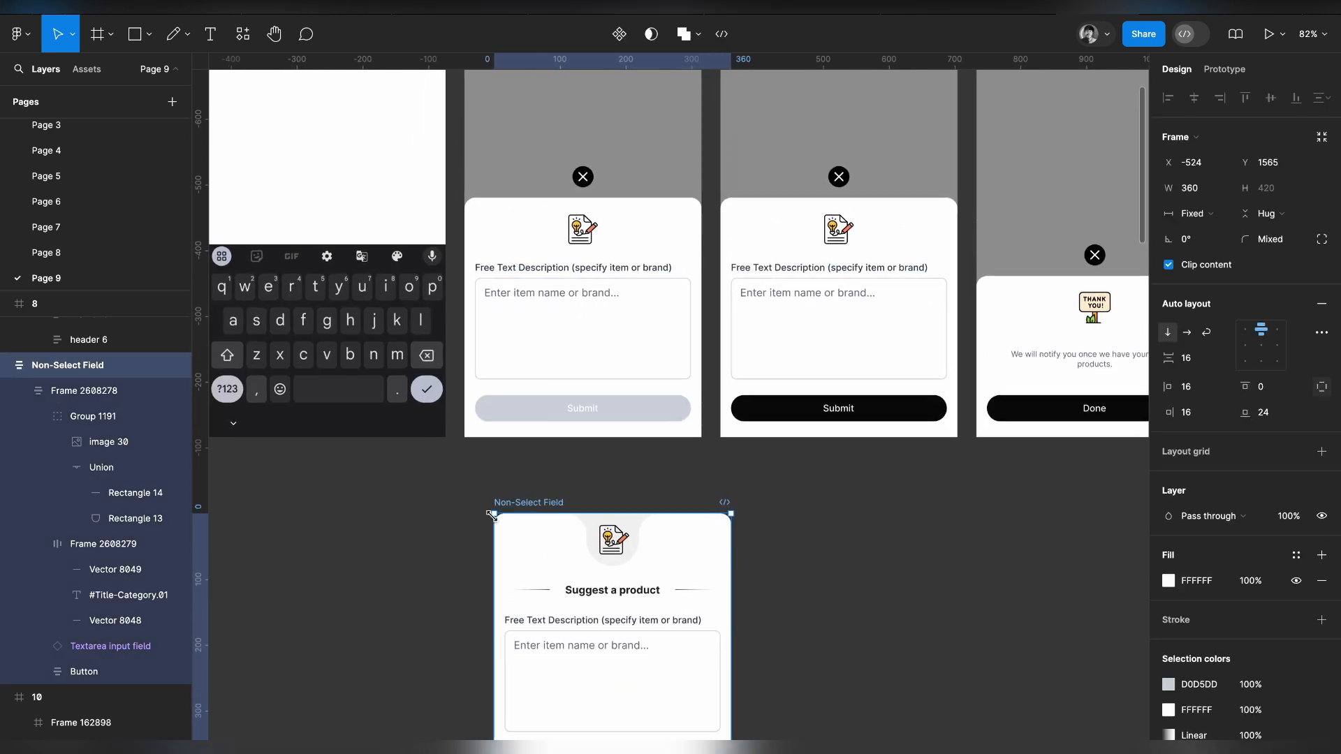
left_click(541, 330)
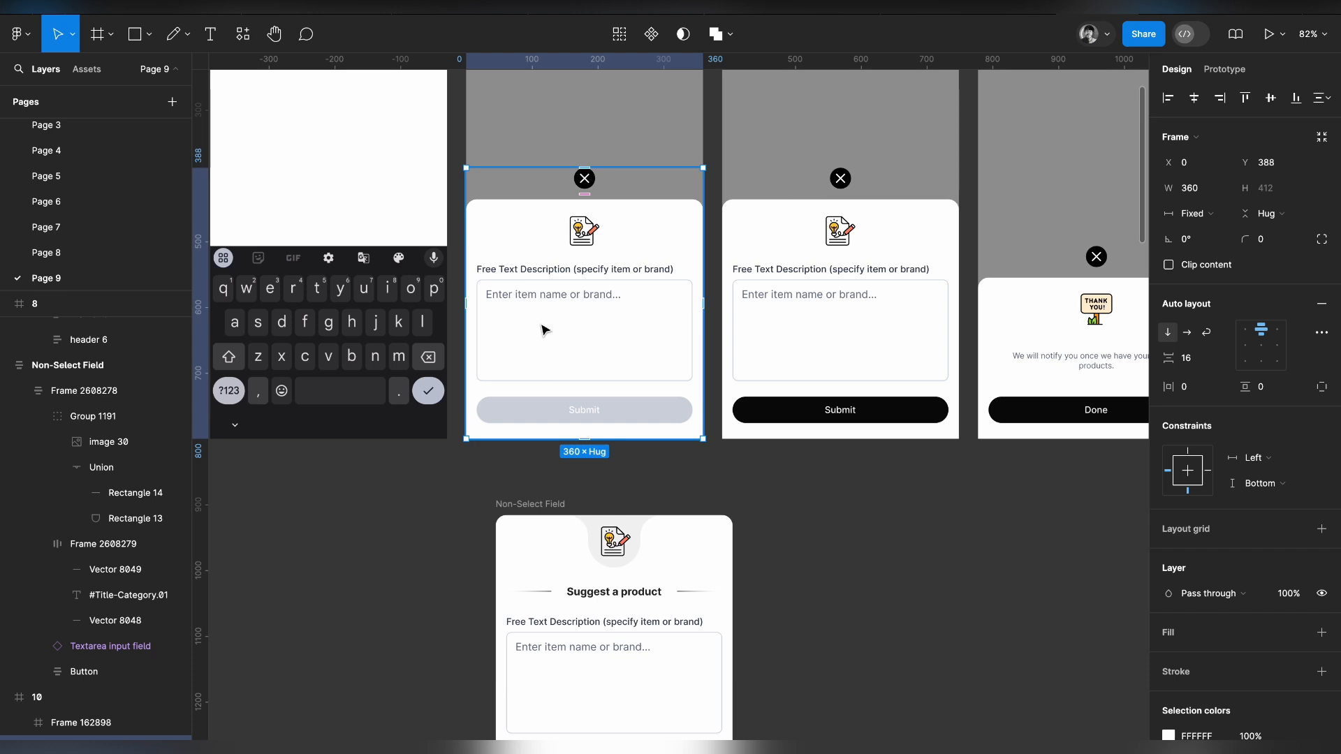
double_click(542, 326)
right_click(542, 326)
left_click(610, 286)
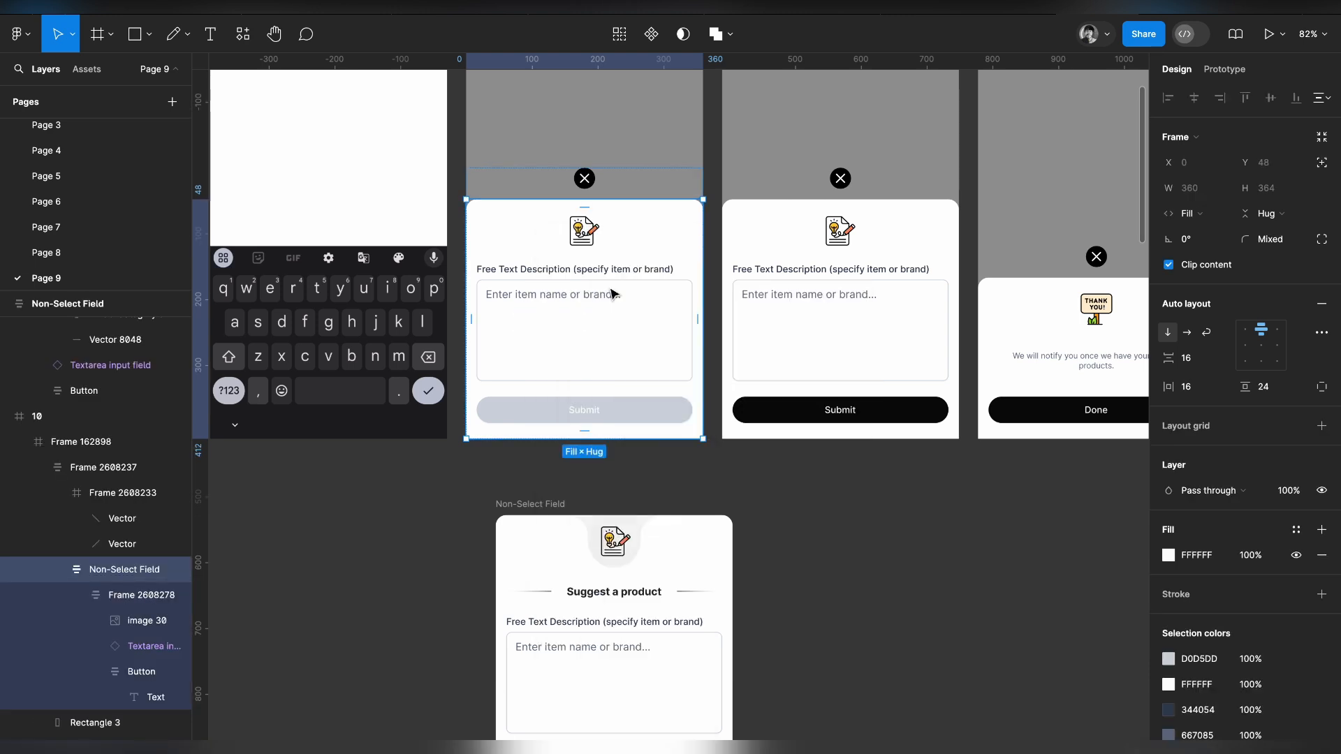
left_click(794, 568)
scroll(795, 568, "up", 2)
scroll(795, 568, "left", 1)
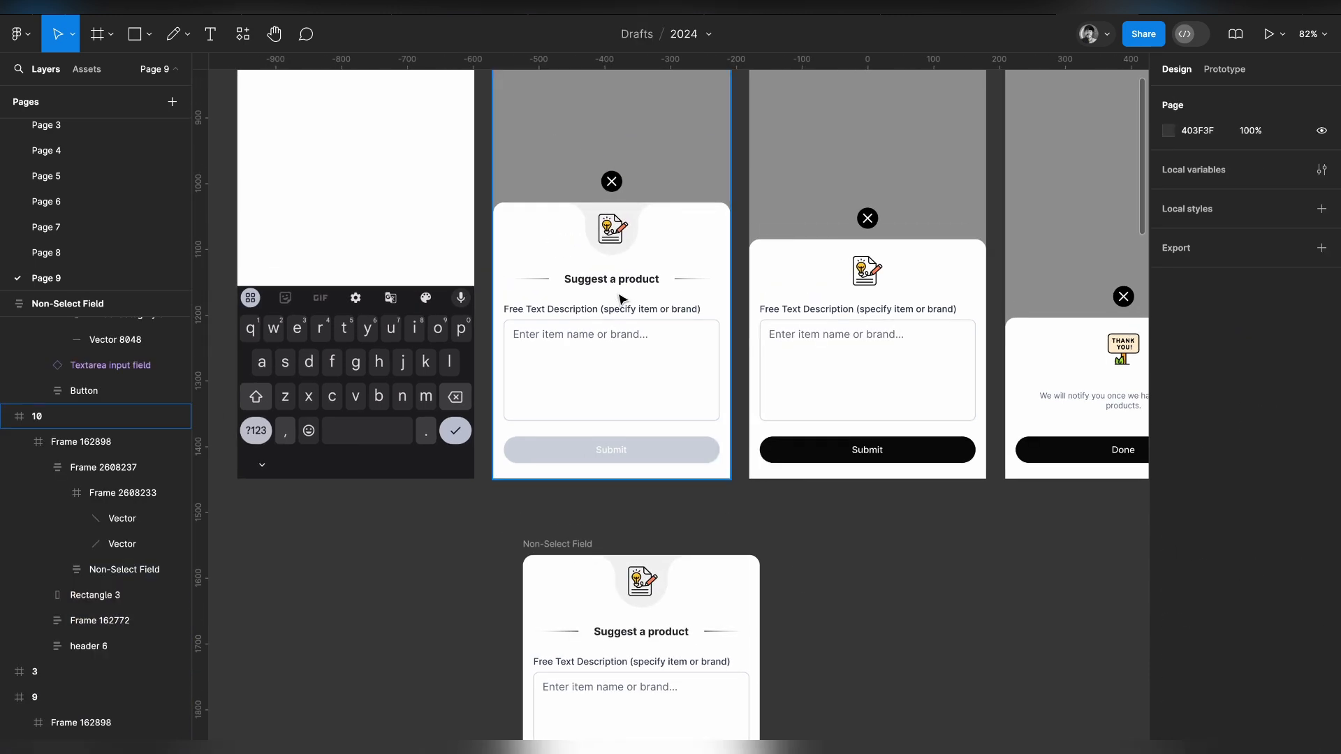
Delete the standalone redesigned sheet below the frames.
scroll(636, 312, "down", 5)
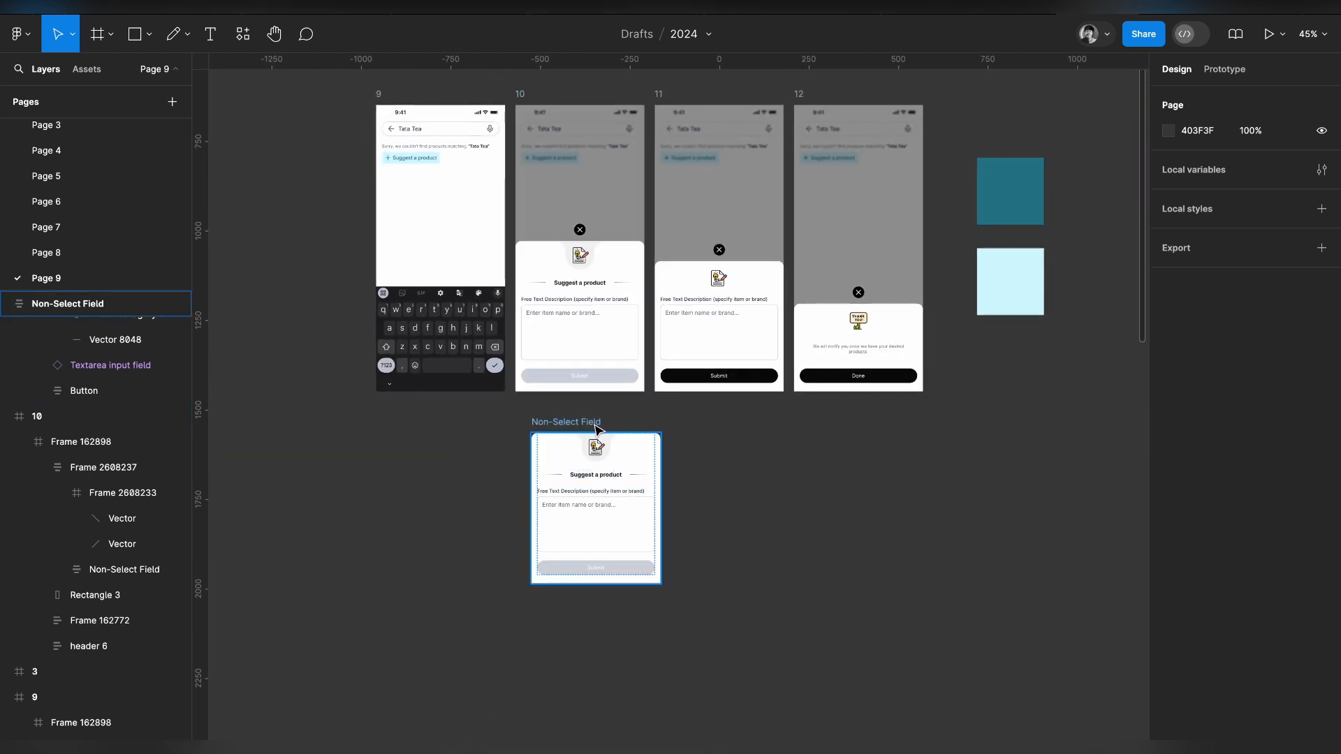
scroll(595, 427, "up", 5)
left_click(492, 437)
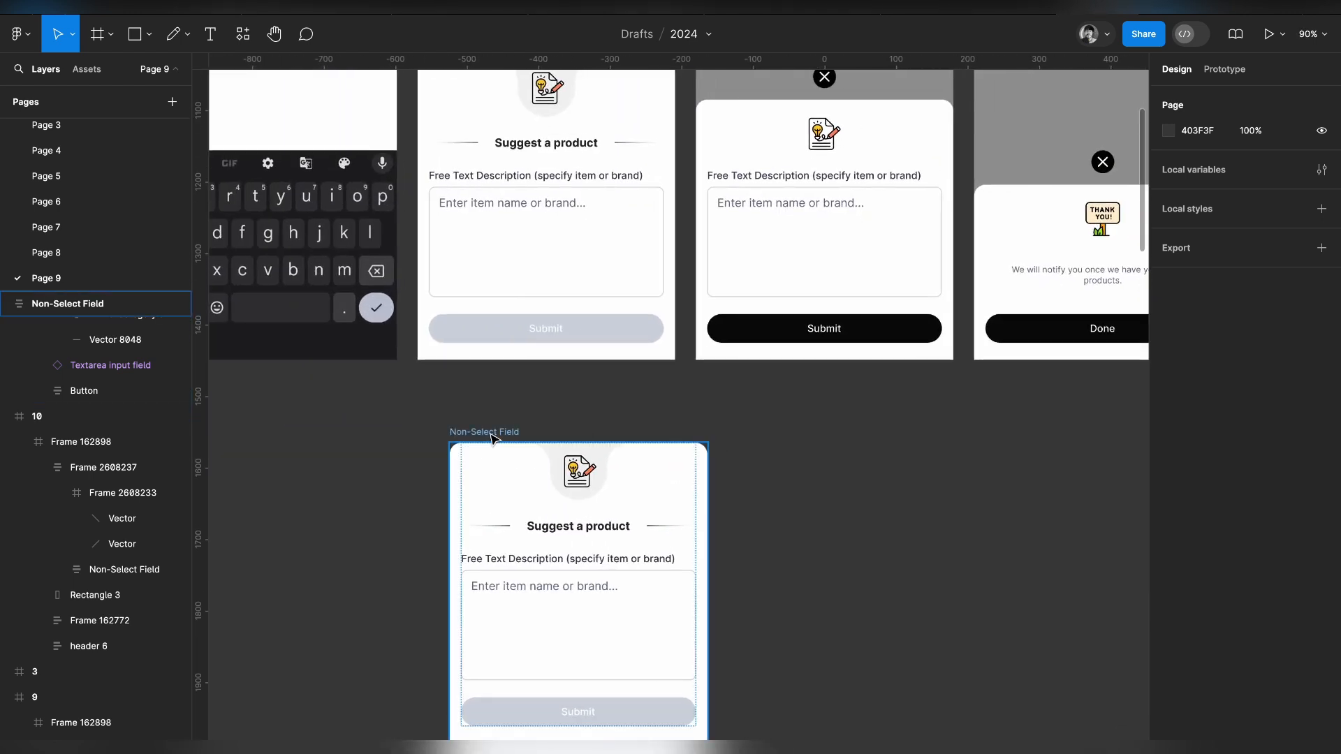
key("Delete")
scroll(493, 439, "up", 3)
scroll(493, 440, "right", 1)
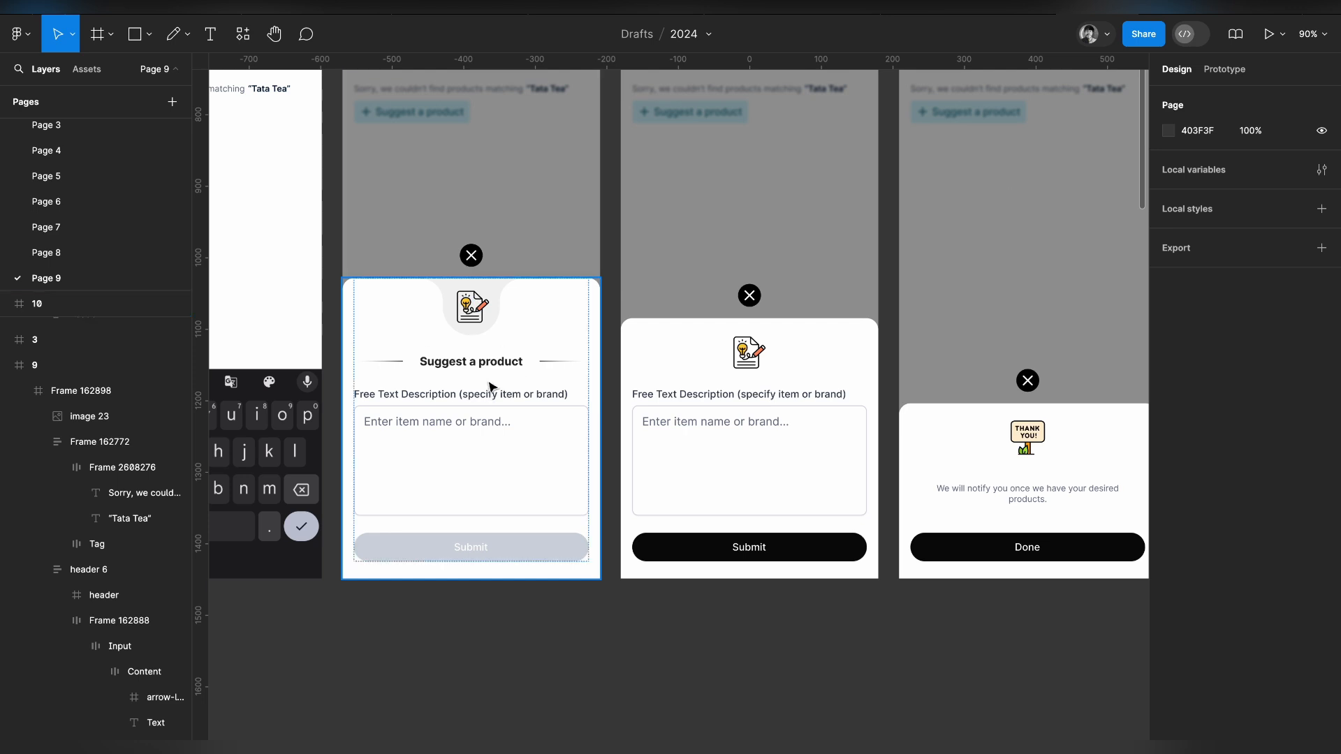
Delete frame 11 and put a duplicate of frame 10 in its place before frame 12.
left_click(492, 383, "super")
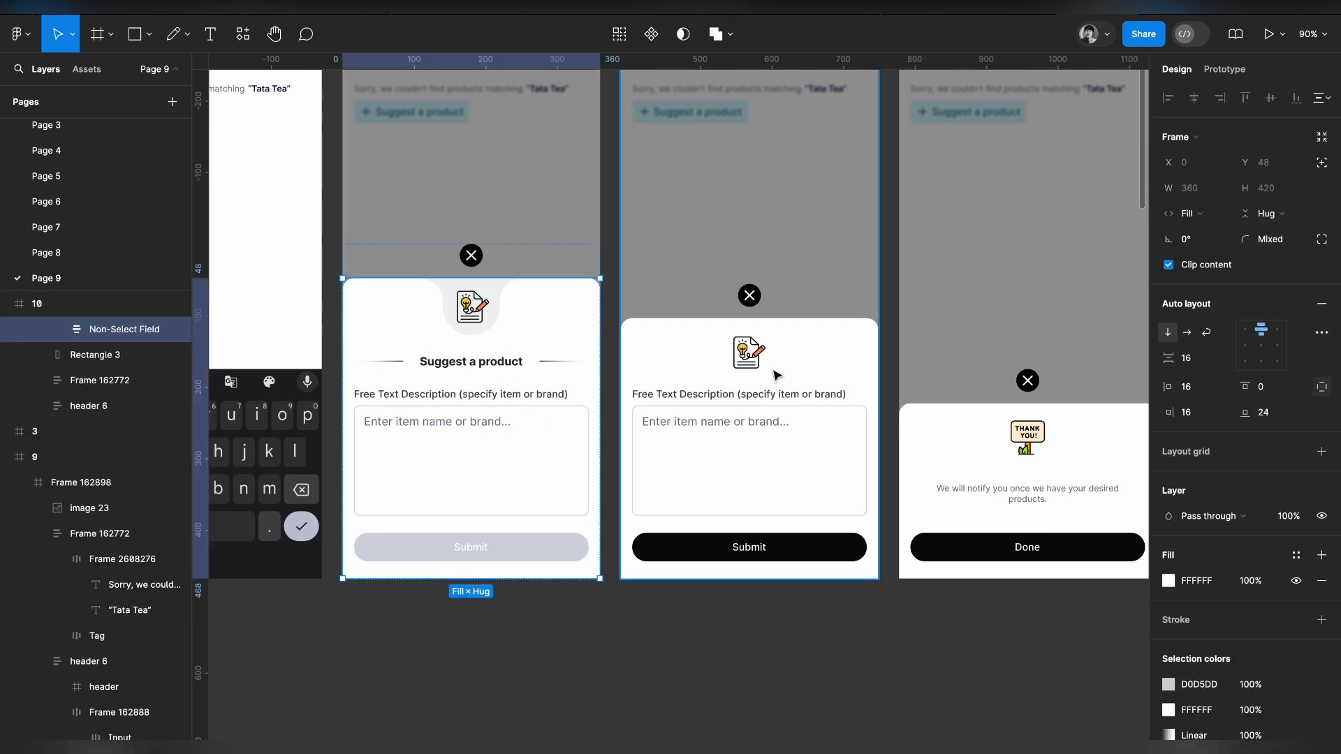
scroll(774, 377, "down", 3)
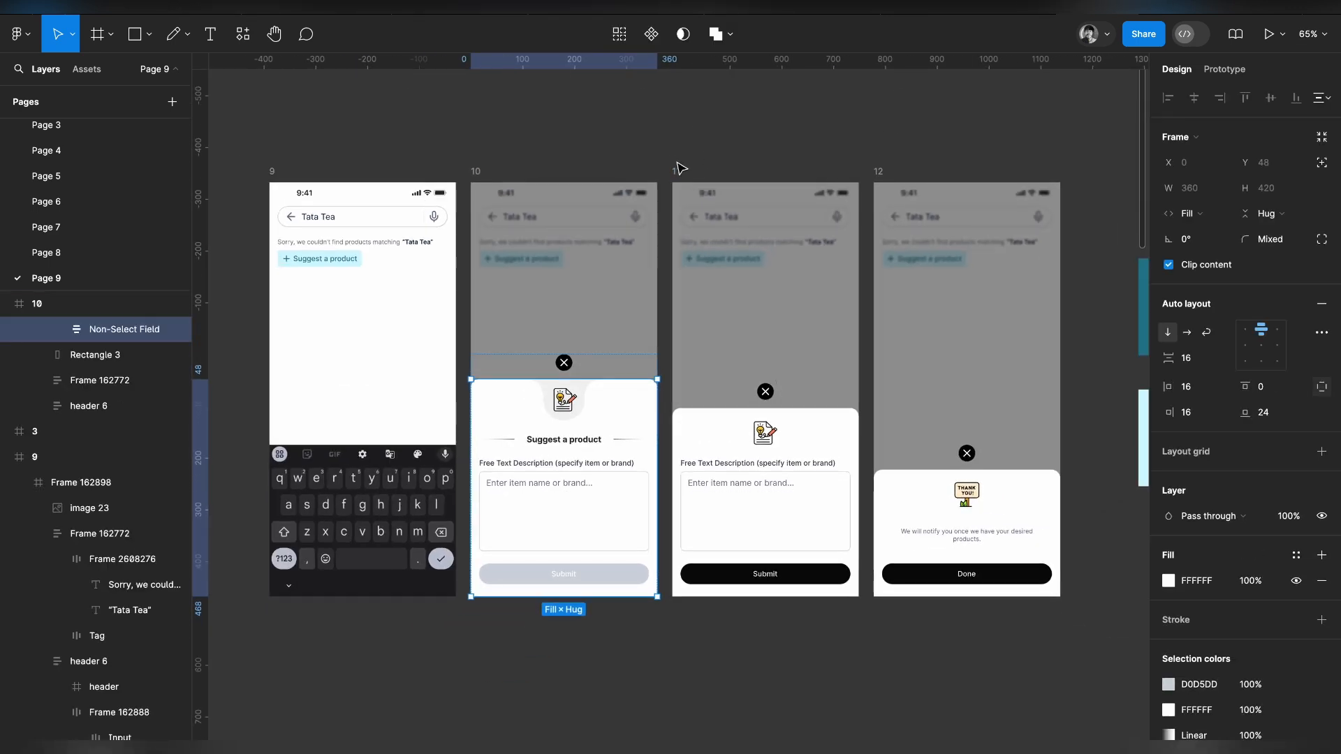
left_click(679, 169)
key("Delete")
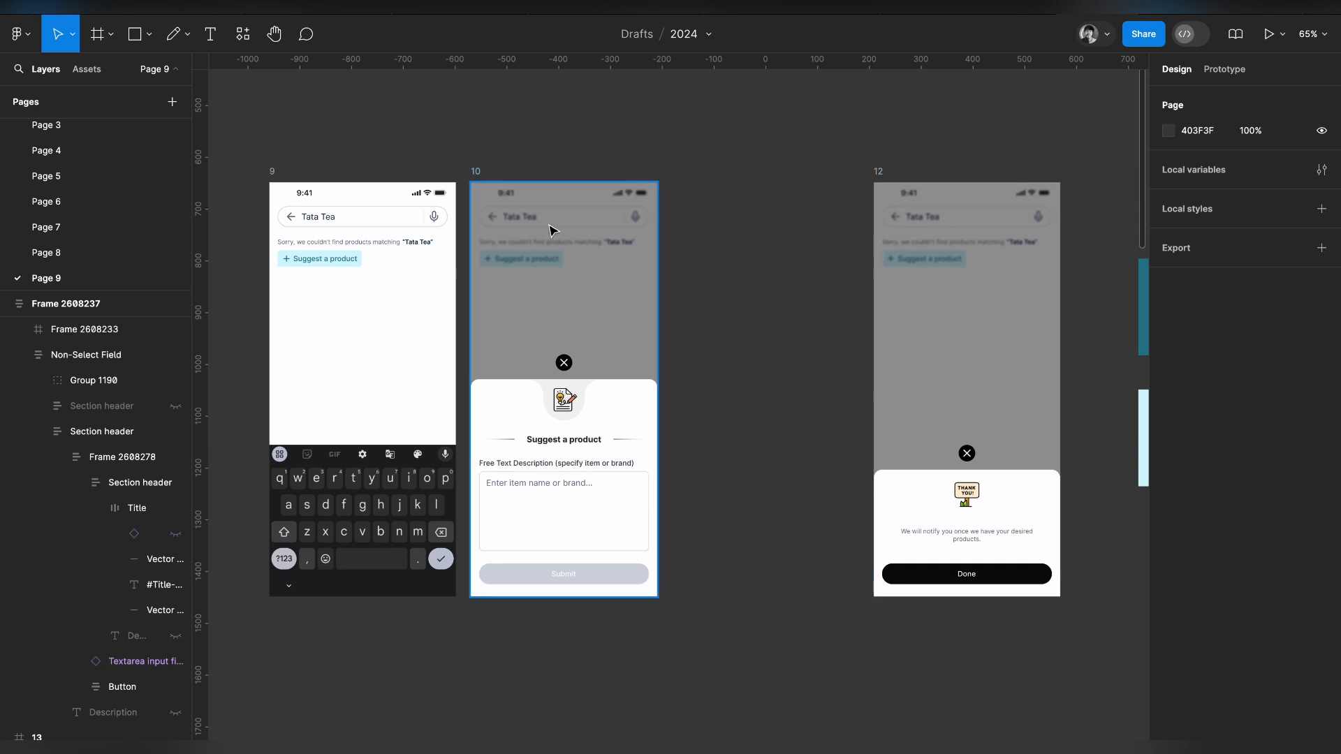
left_click_drag(476, 180, 679, 179)
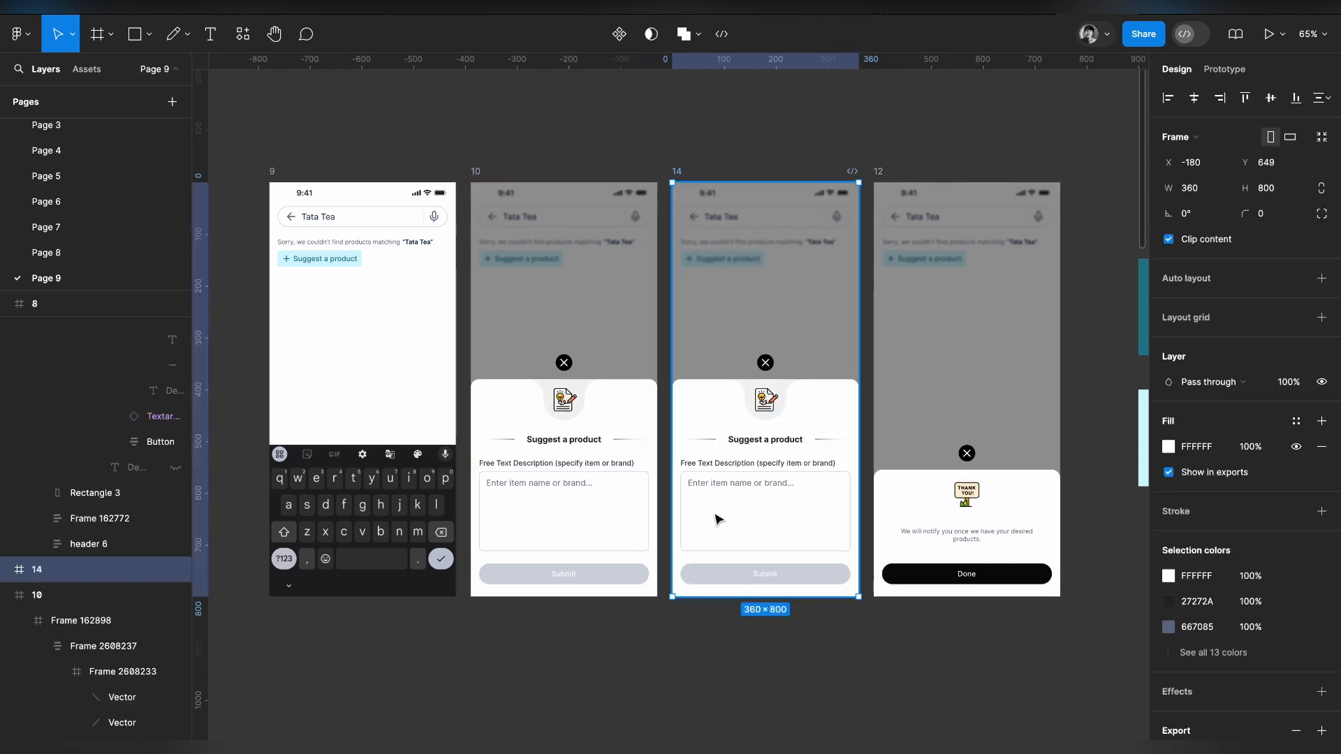
Set the state of the text area in the duplicated frame to Default.
left_click(765, 440)
left_click(748, 483)
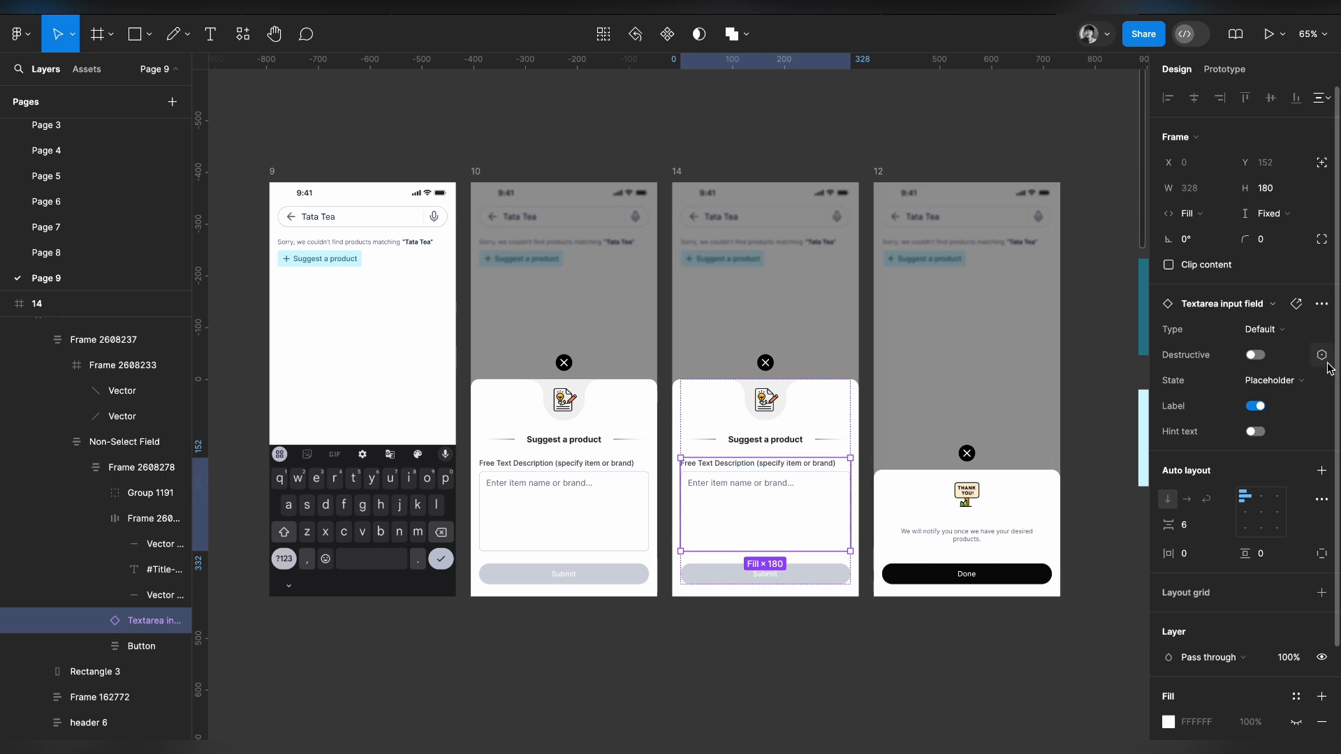
left_click(1282, 380)
left_click(1231, 400)
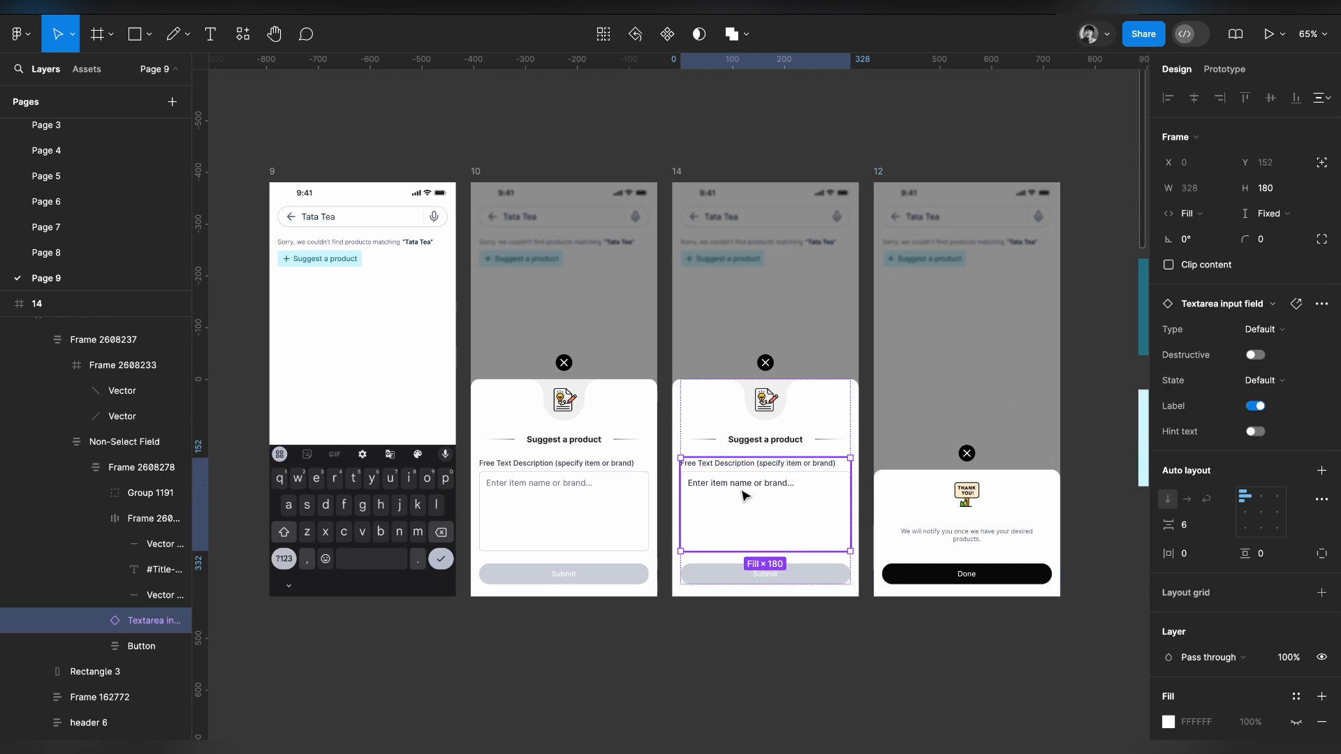
Replace the duplicated frame's text area content with "Tata Tea brand", copying the product name from frame 9's search field.
double_click(321, 216)
key("ctrl+c")
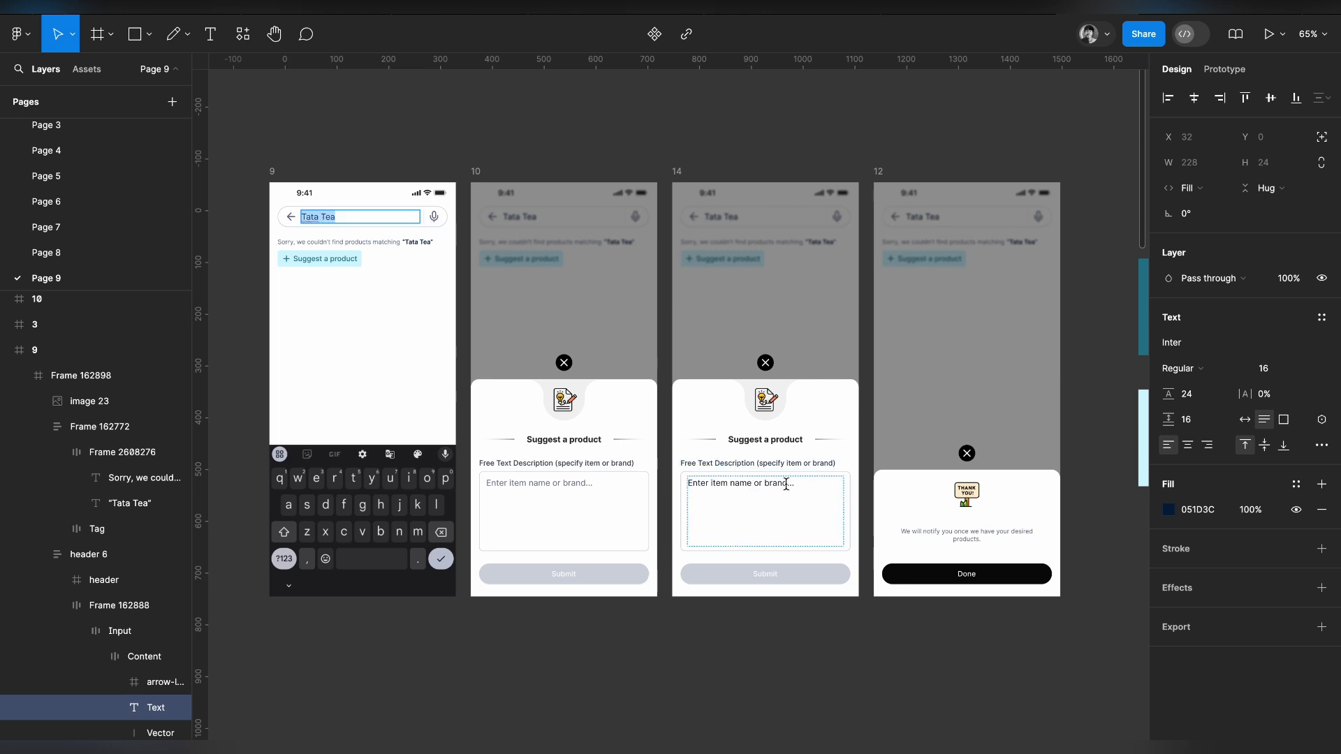
left_click_drag(761, 486, 680, 485)
key("ctrl+v")
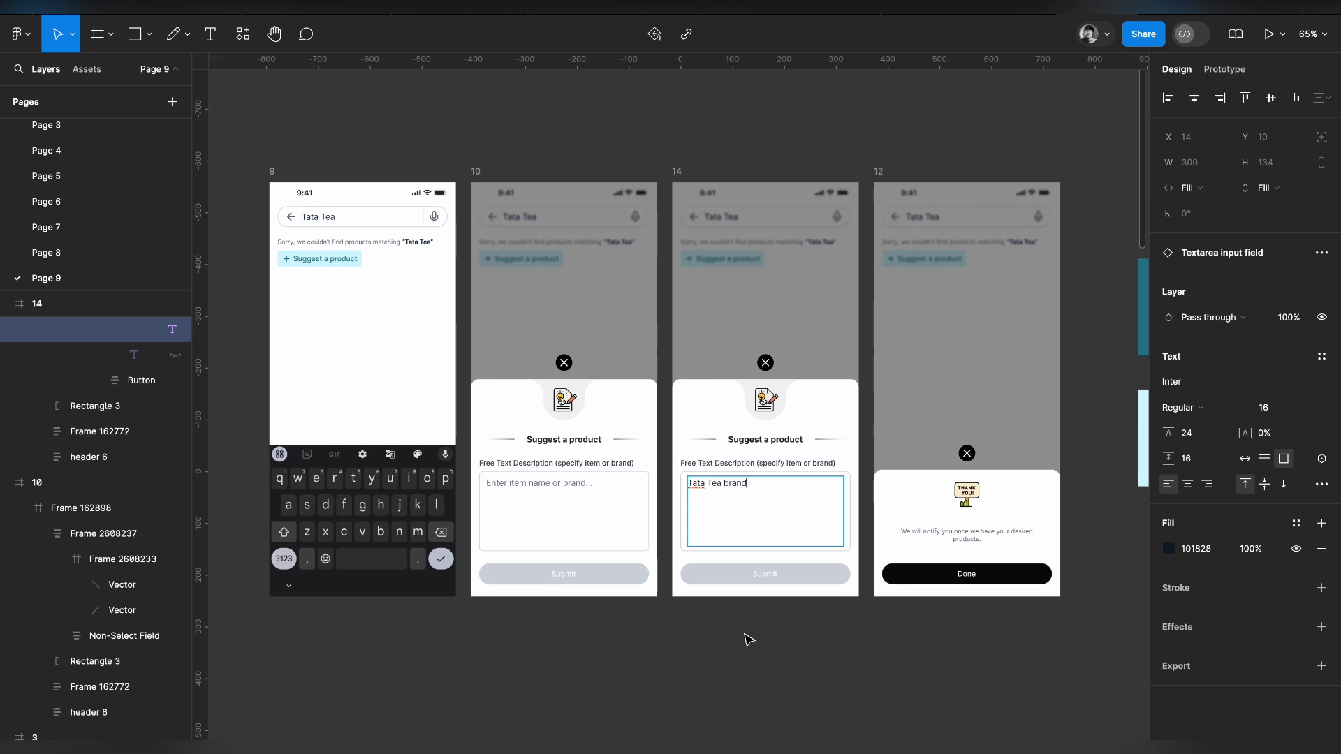
key("Escape")
key("Escape")
left_click(774, 502, "super")
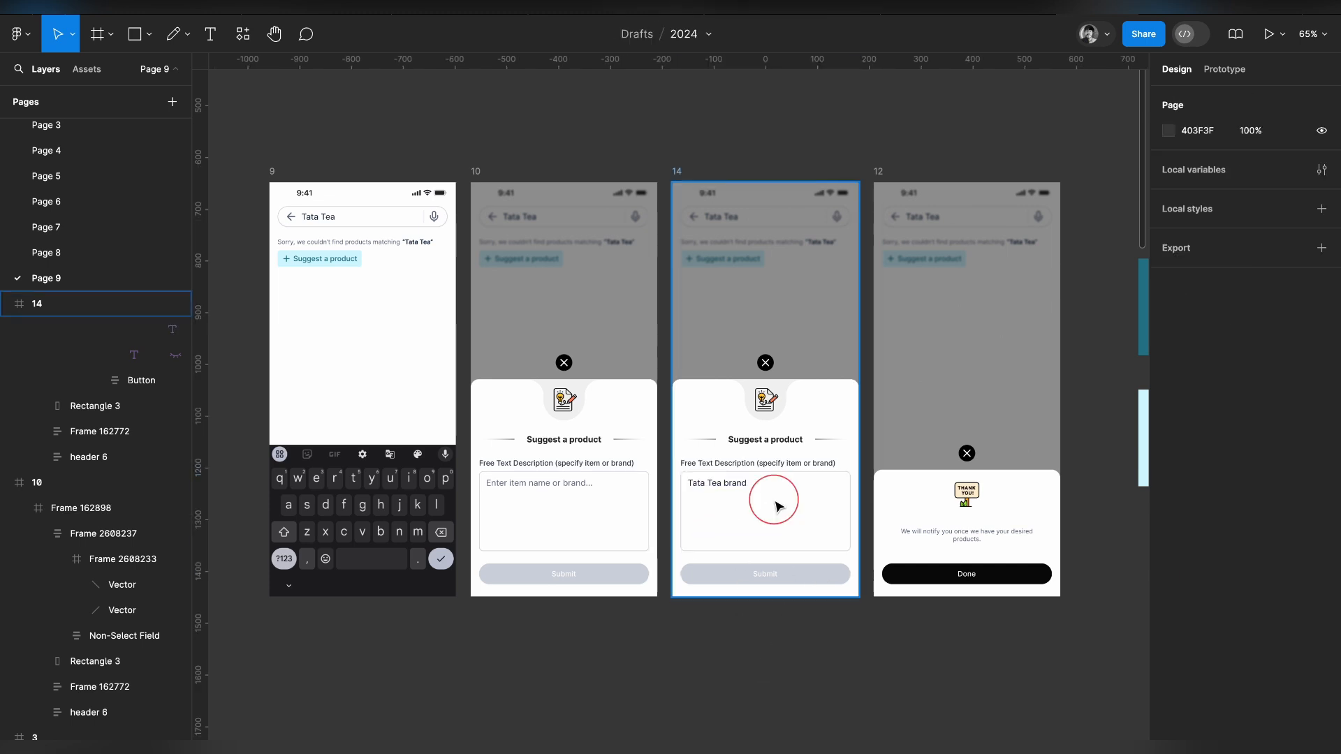
Recolour the duplicated frame's Submit button to teal 267B8E, sampled from the dark swatch beside the frames.
left_click(808, 584)
scroll(950, 620, "right", 3)
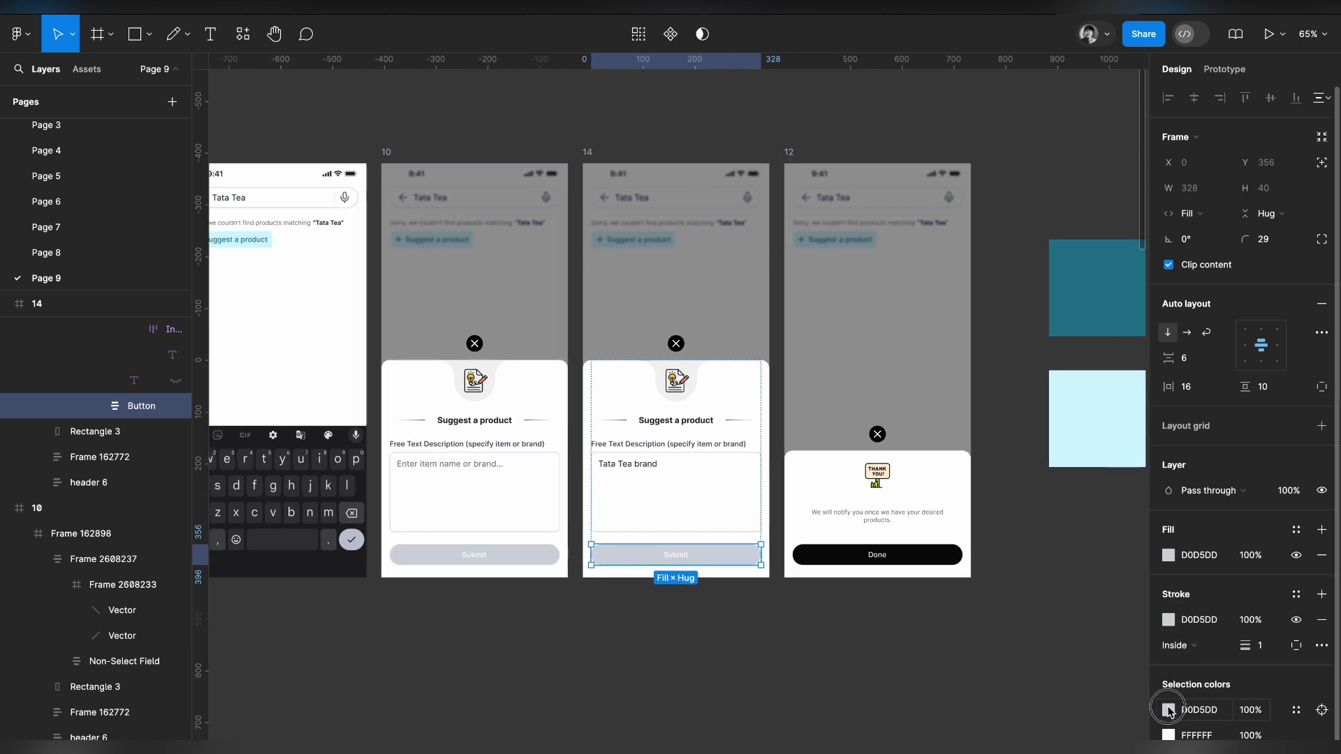
left_click(1169, 711)
left_click(979, 629)
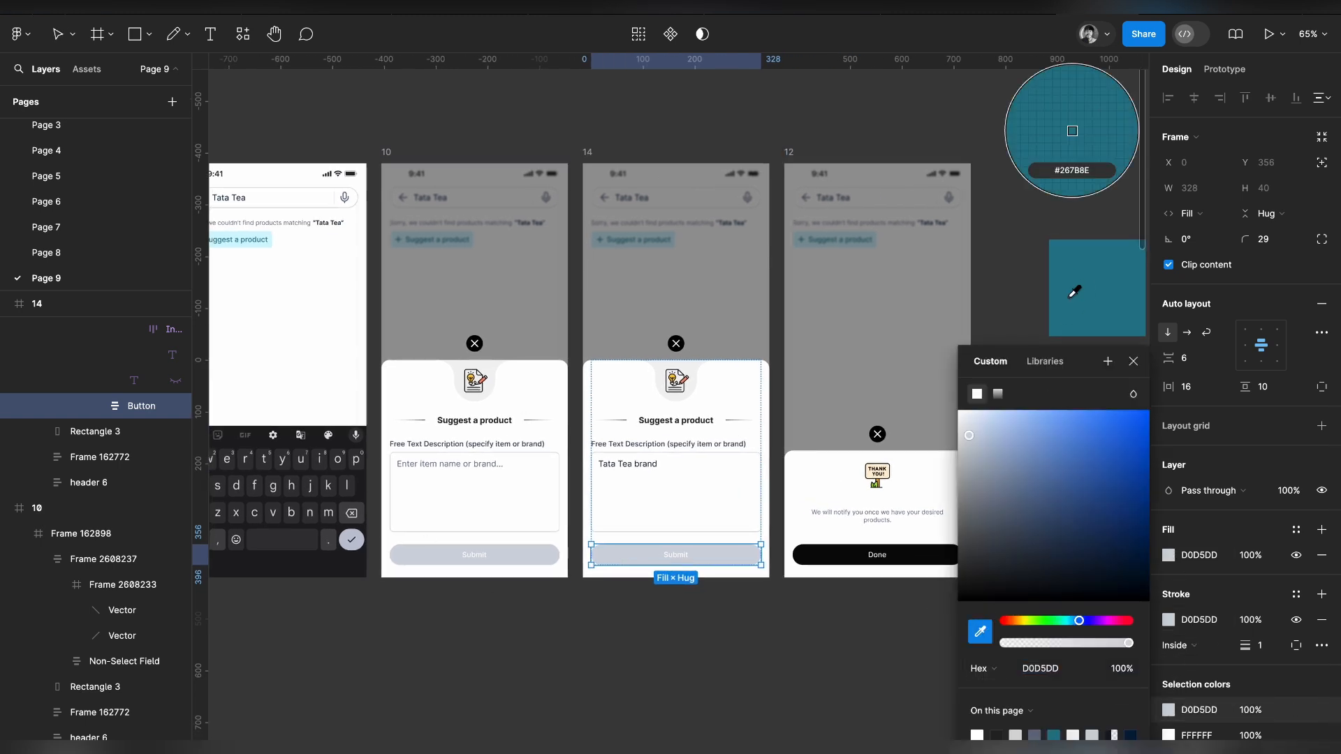
left_click(1071, 305)
left_click(747, 641)
scroll(746, 639, "right", 3)
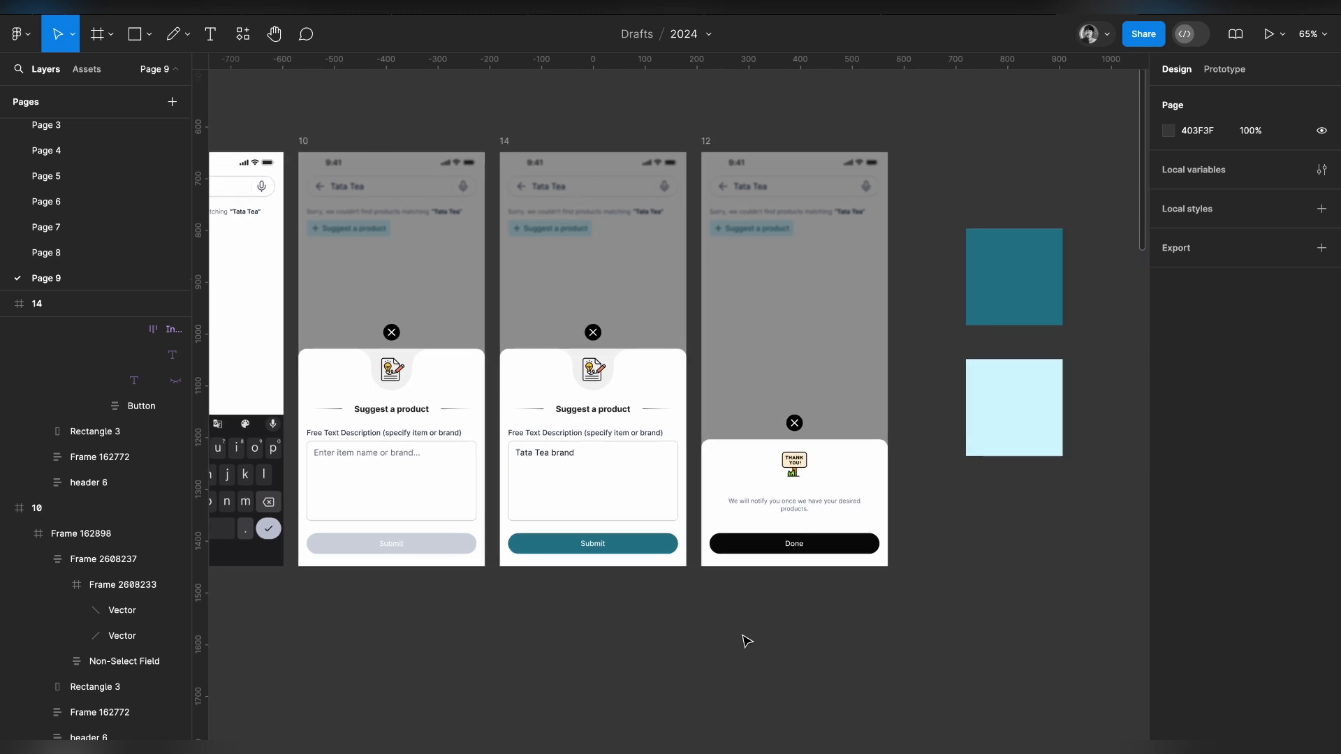
Place a copy of the curved icon notch from frame 14 on the canvas below frame 12.
scroll(668, 429, "down", 1)
scroll(669, 429, "left", 2)
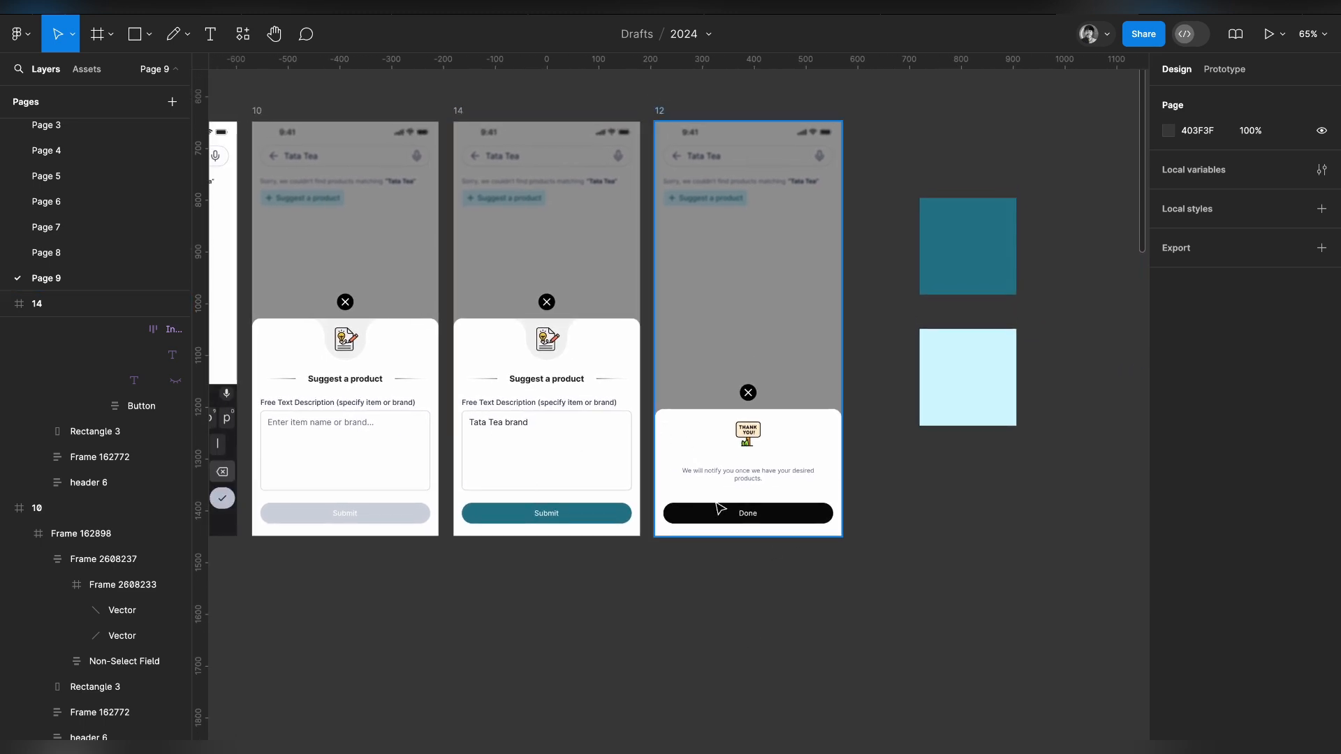
scroll(720, 509, "up", 4)
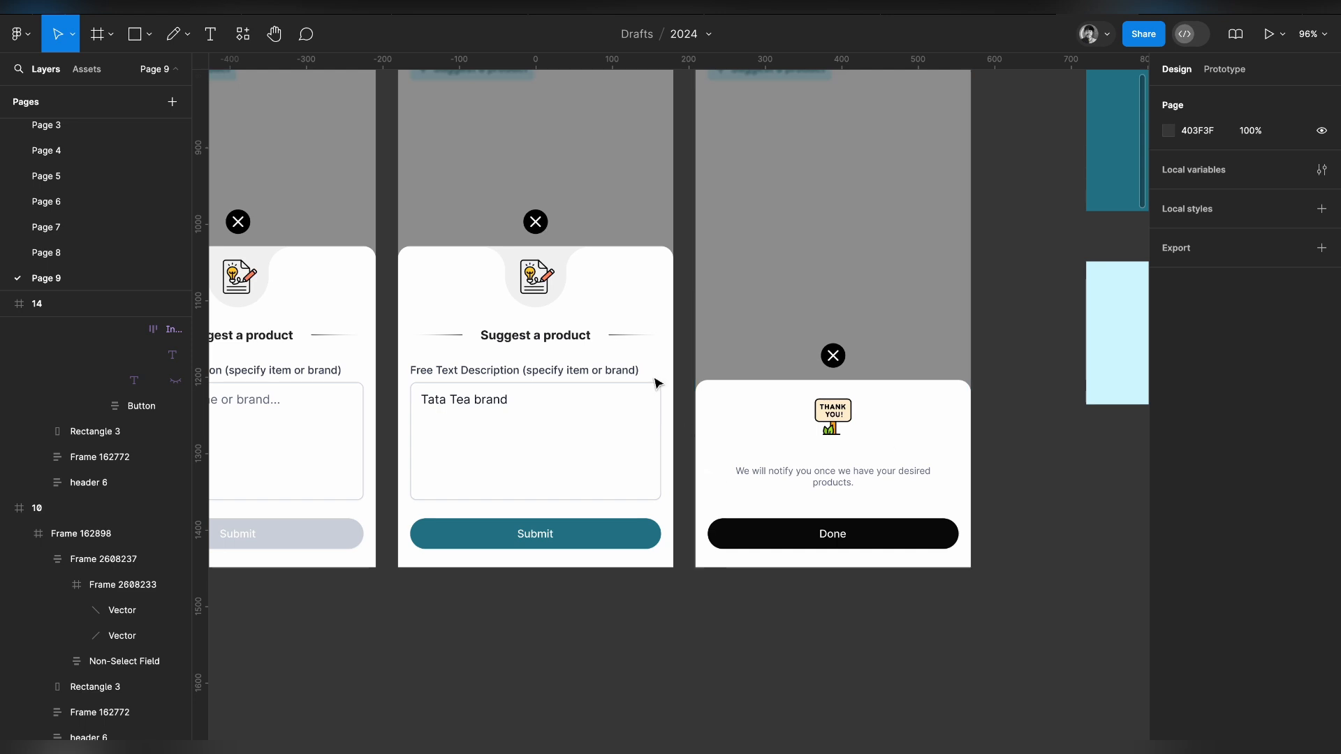
left_click(582, 371)
left_click(554, 288)
left_click_drag(531, 278, 794, 646)
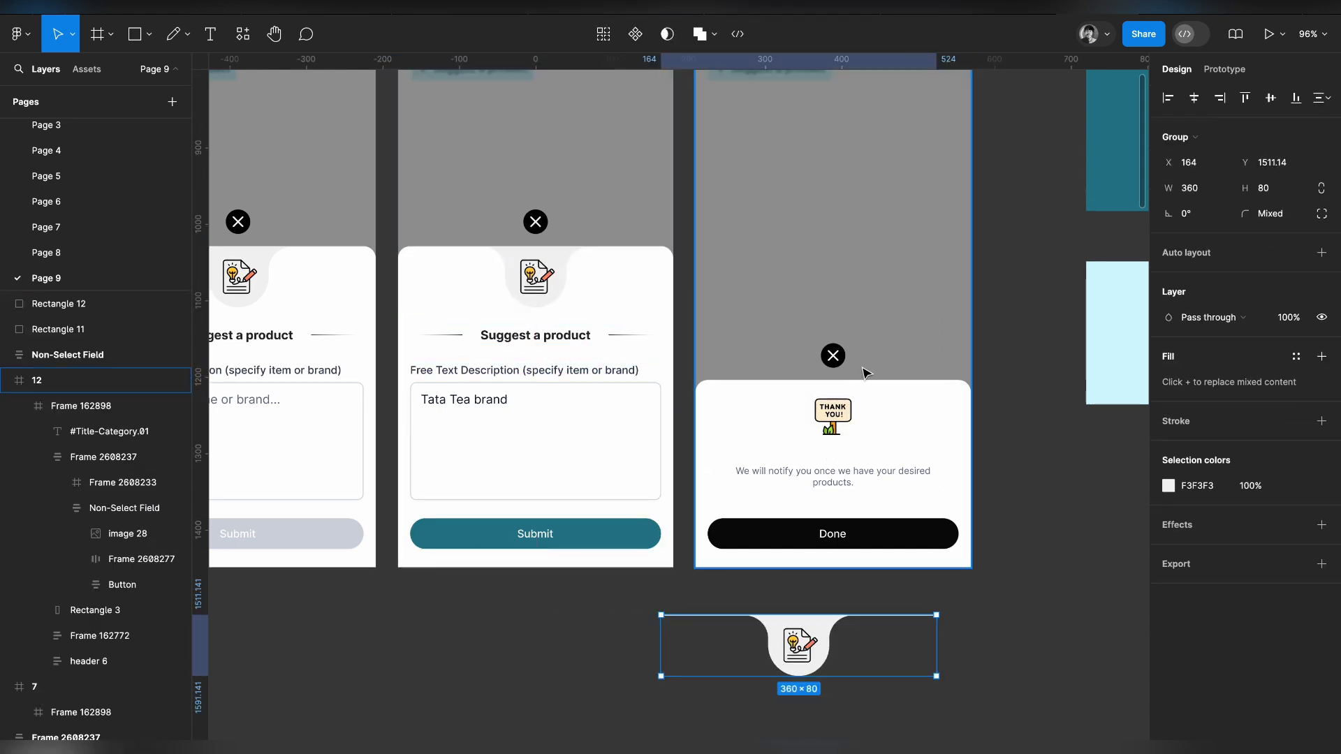
Replace the icon in the copied notch with the thank-you image from frame 12.
left_click(841, 430)
double_click(795, 644)
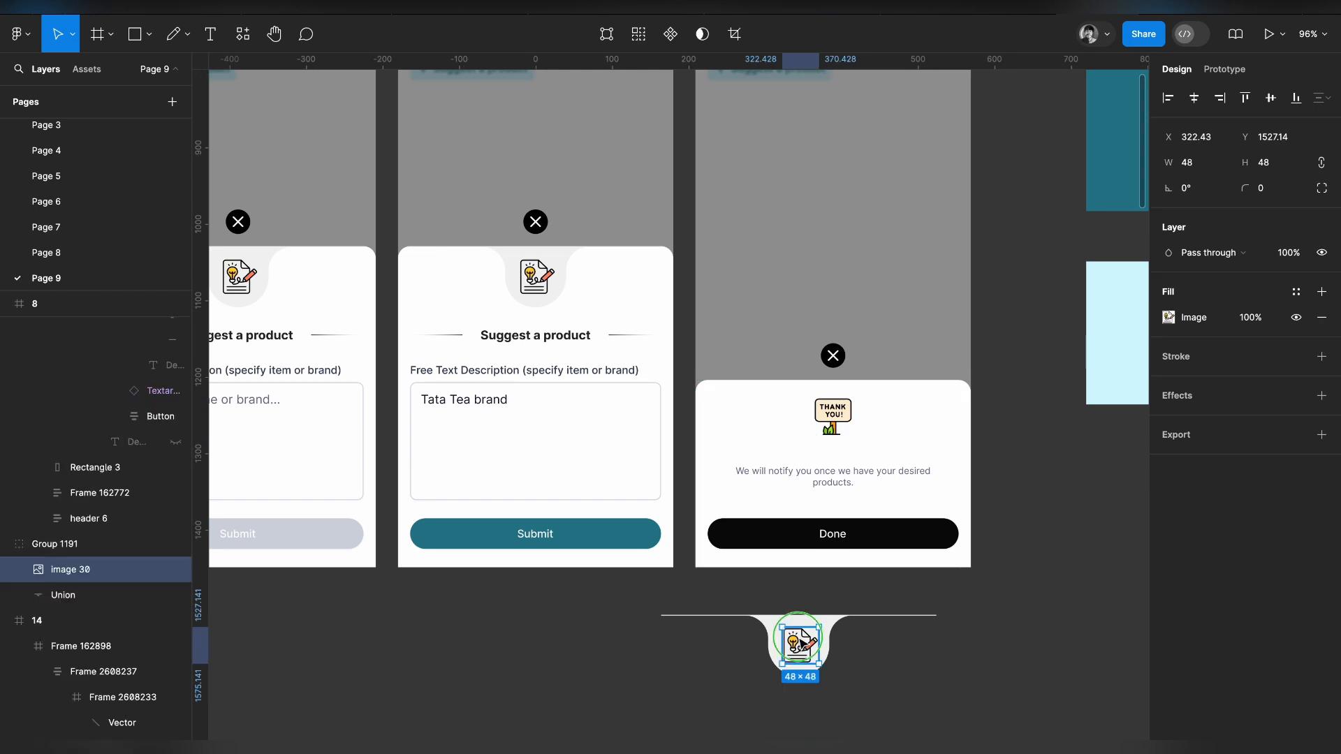
right_click(795, 646)
left_click(851, 340)
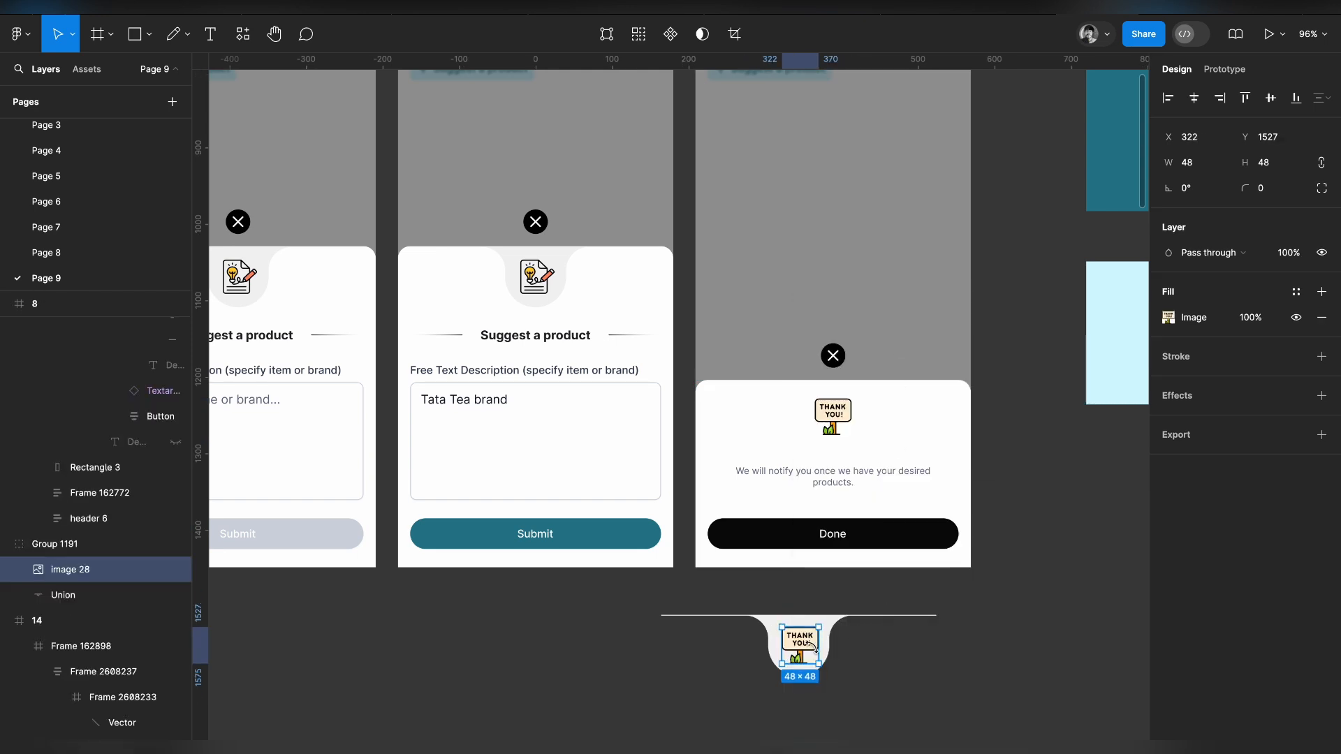
left_click(902, 660)
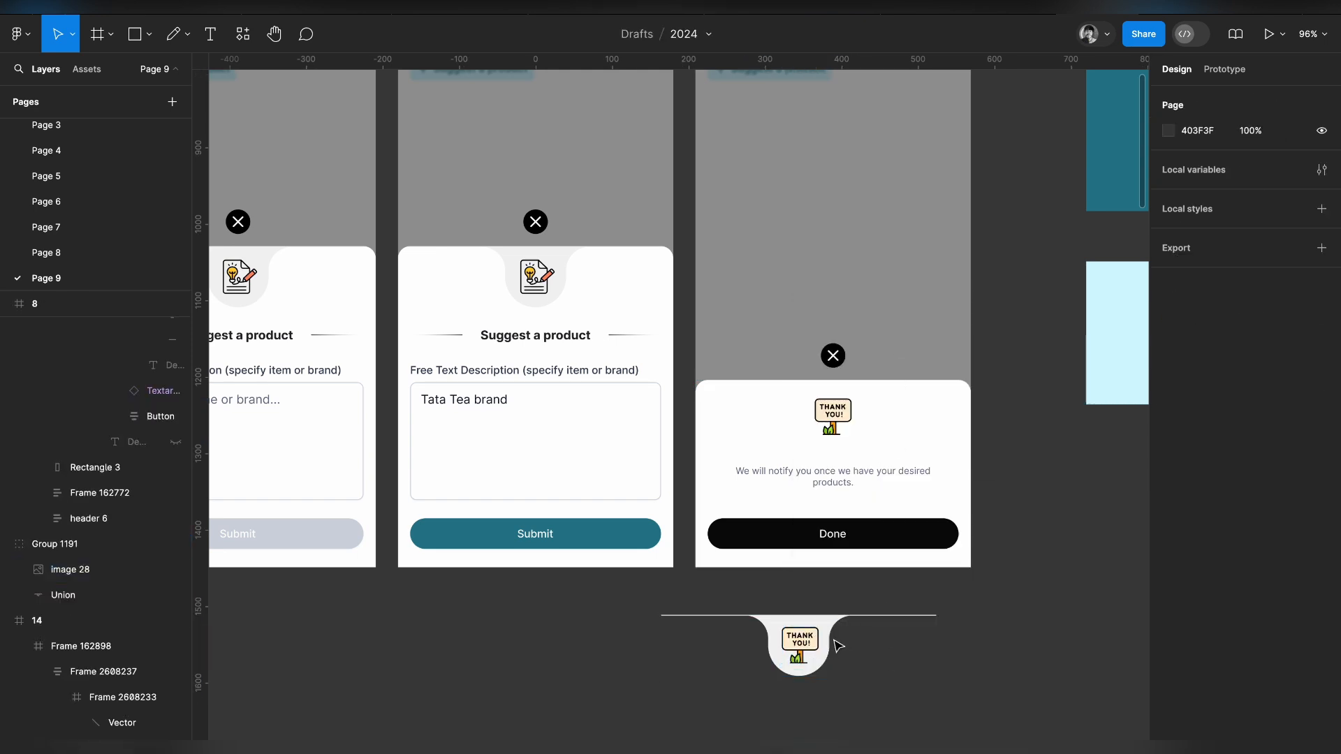
Replace the plain thank-you image in frame 12's sheet with a copy of the curved thank-you notch.
left_click(806, 635)
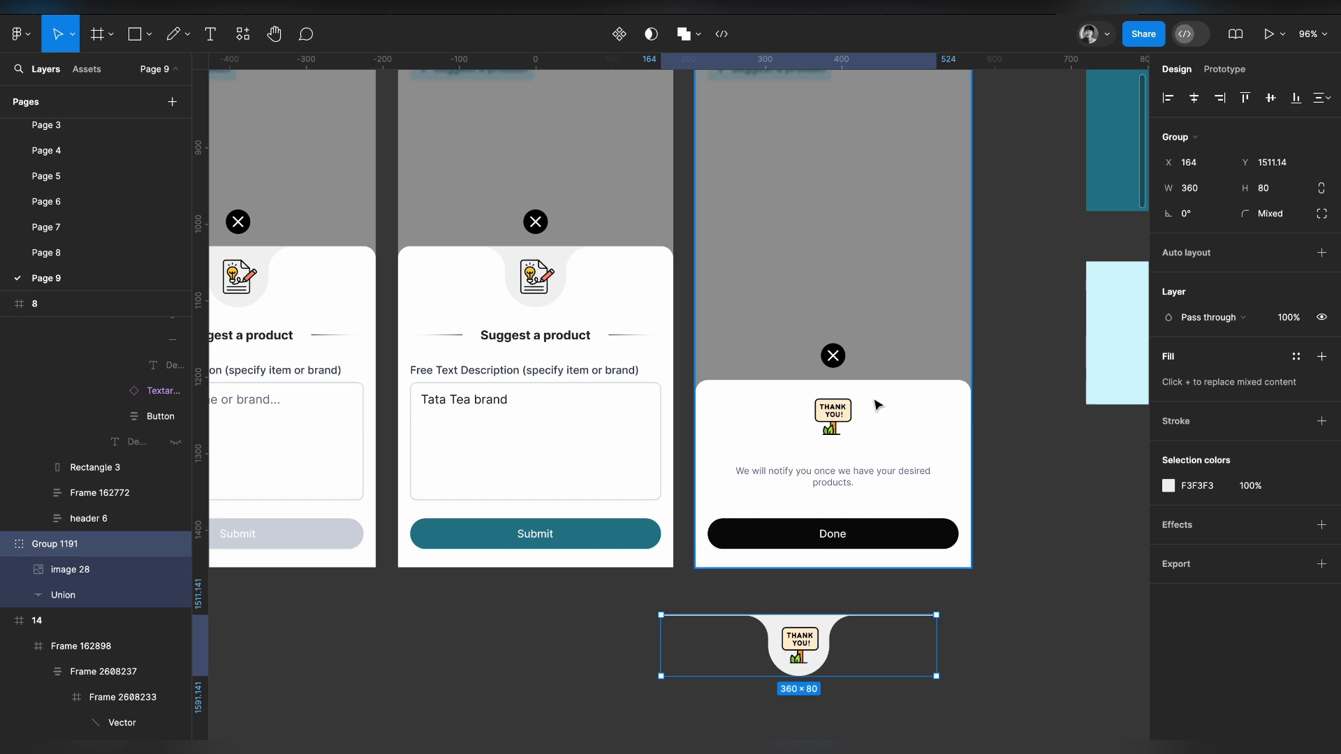
left_click(833, 431)
left_click(834, 431)
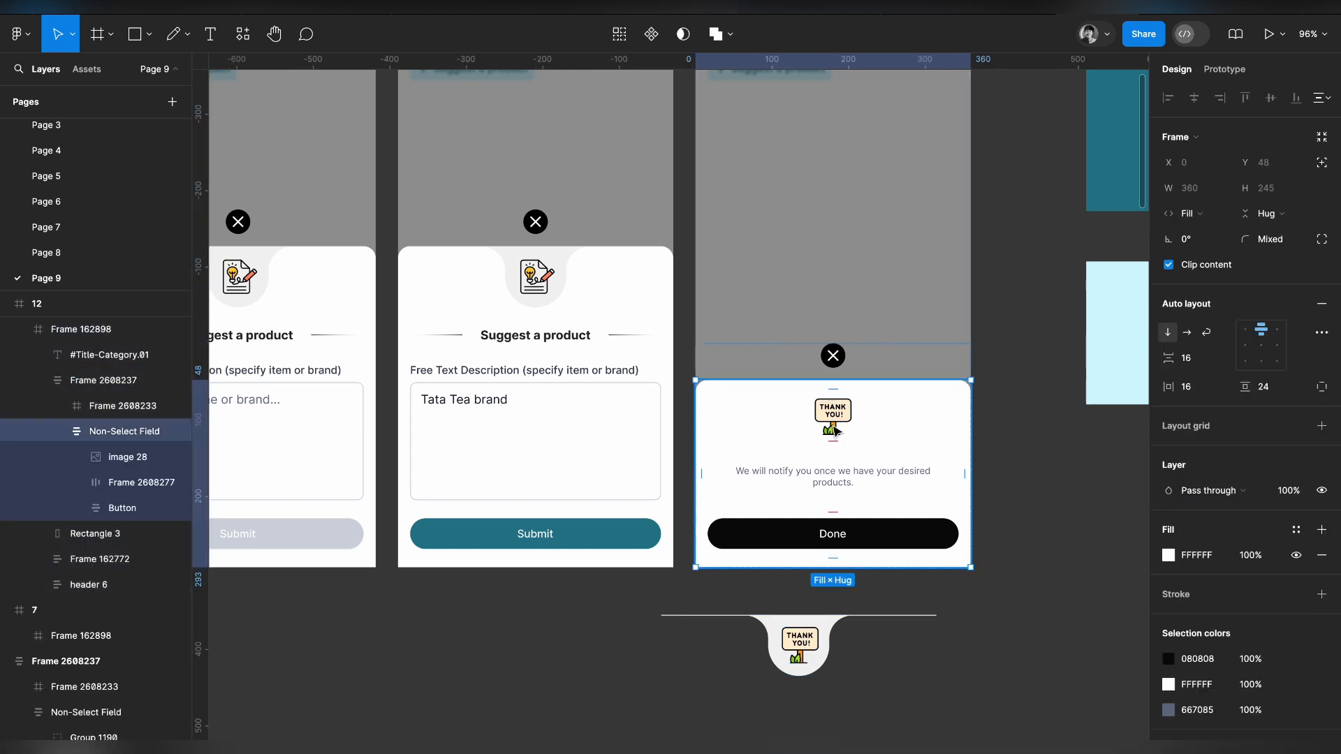
left_click(836, 431)
right_click(836, 431)
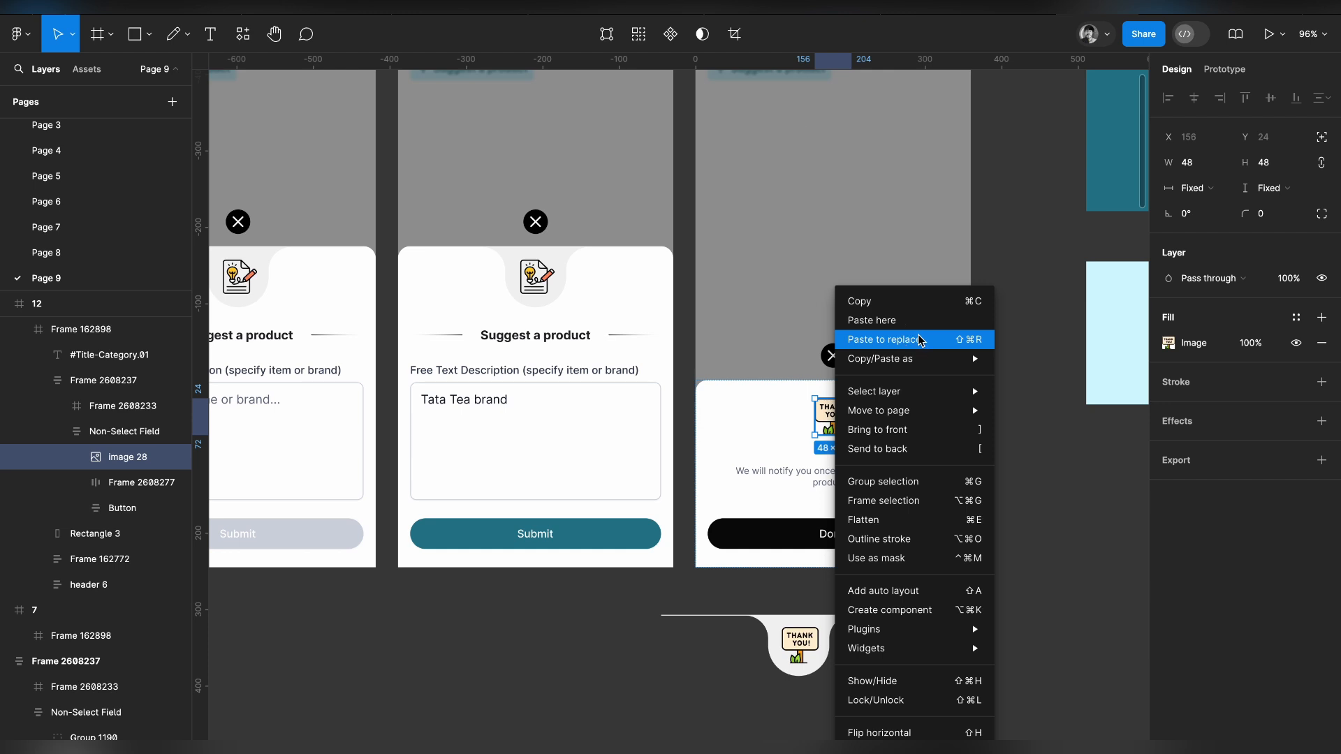
left_click(921, 340)
Set the top padding of frame 12's sheet to 0.
left_click(945, 368)
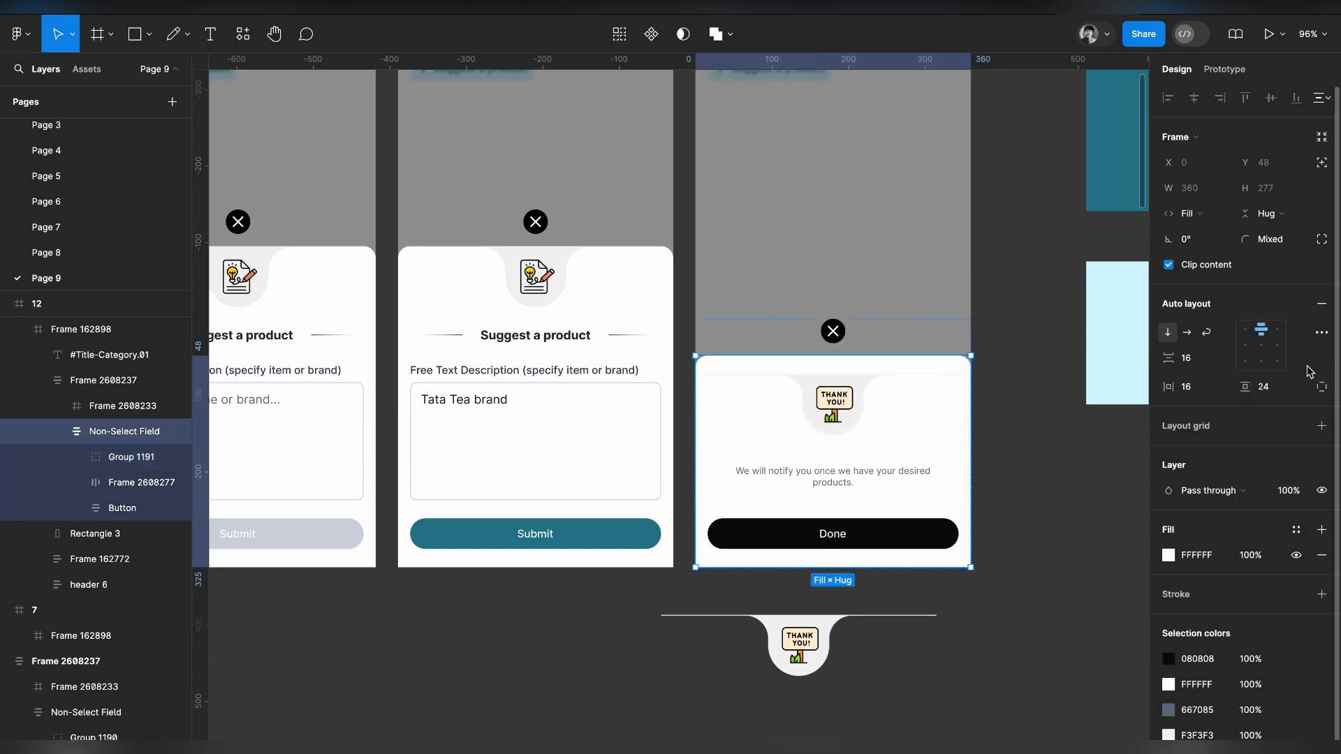
left_click(1324, 385)
left_click(1266, 390)
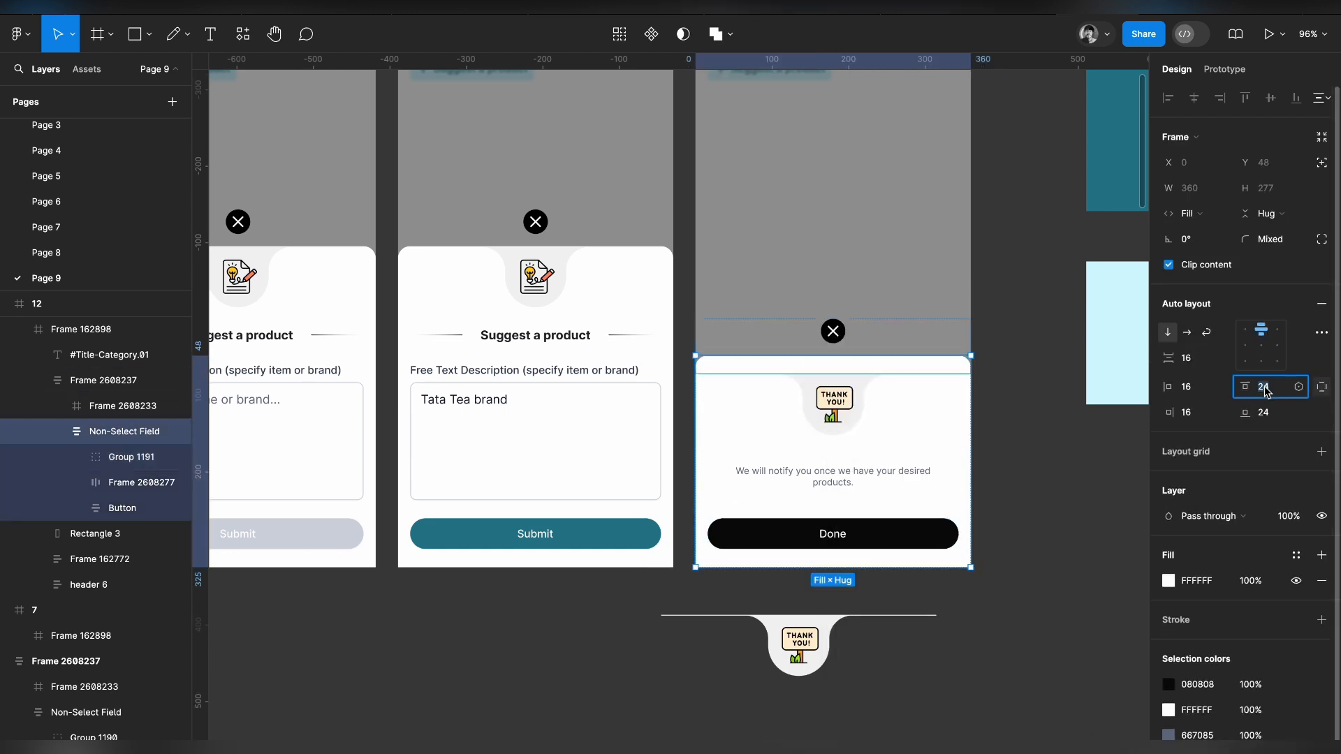
type("0")
key("Return")
left_click(1060, 515)
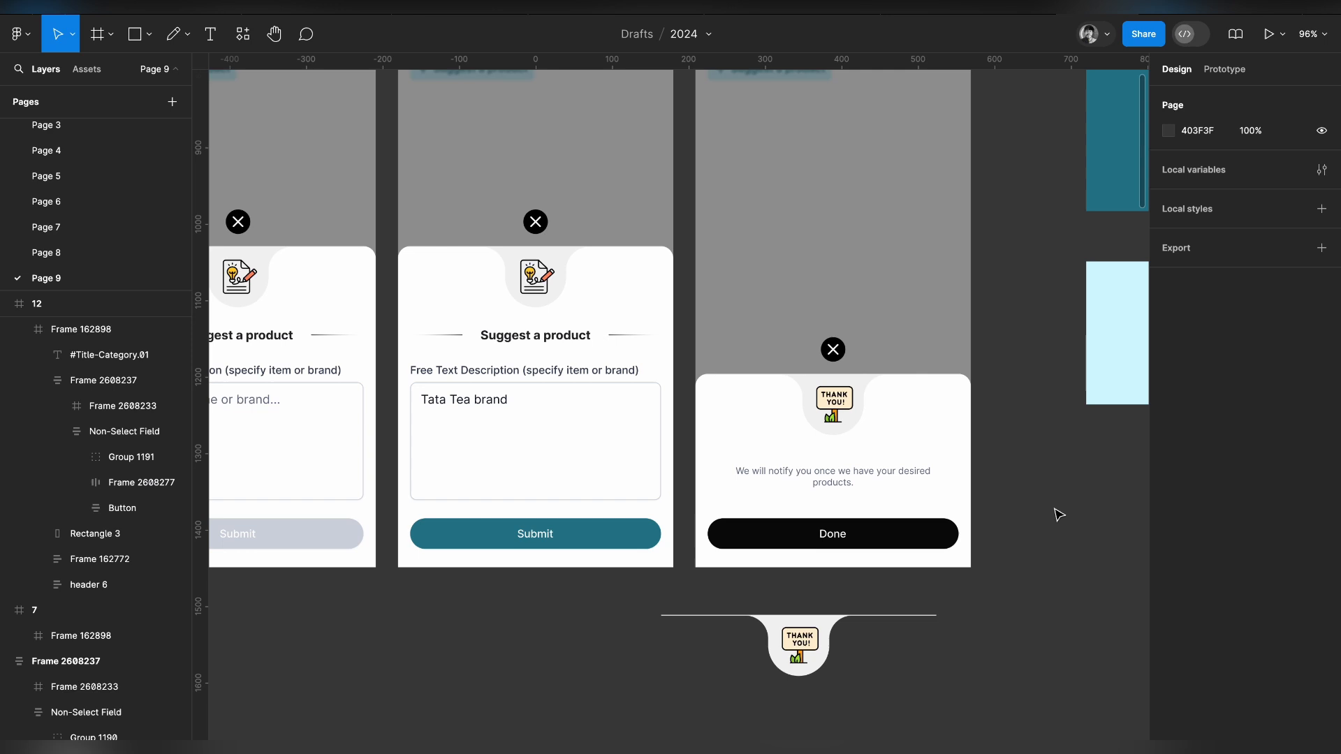
Delete the spare thank-you notch group below frame 12.
left_click(832, 676)
key("Delete")
scroll(872, 488, "left", 2)
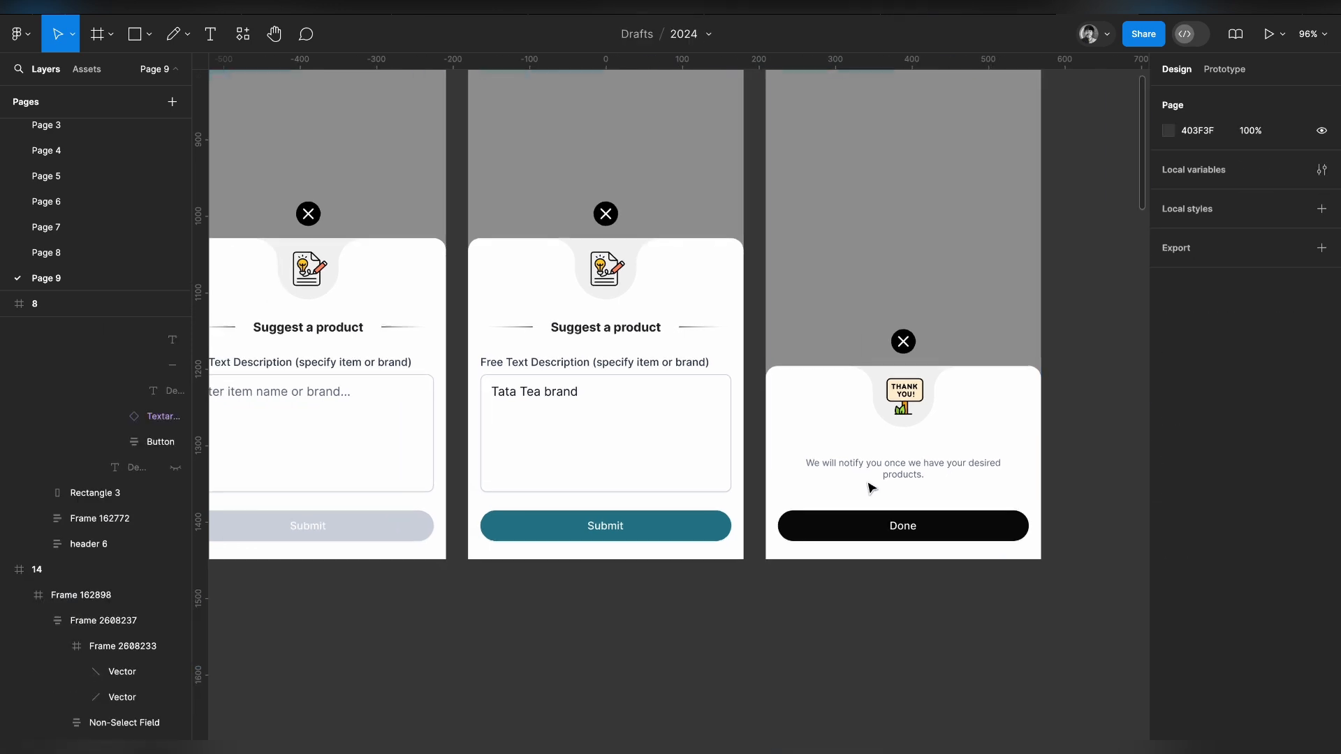
Fill frame 12's Done button with teal 267B8E, sampled from frame 14's Submit button.
scroll(891, 489, "down", 3)
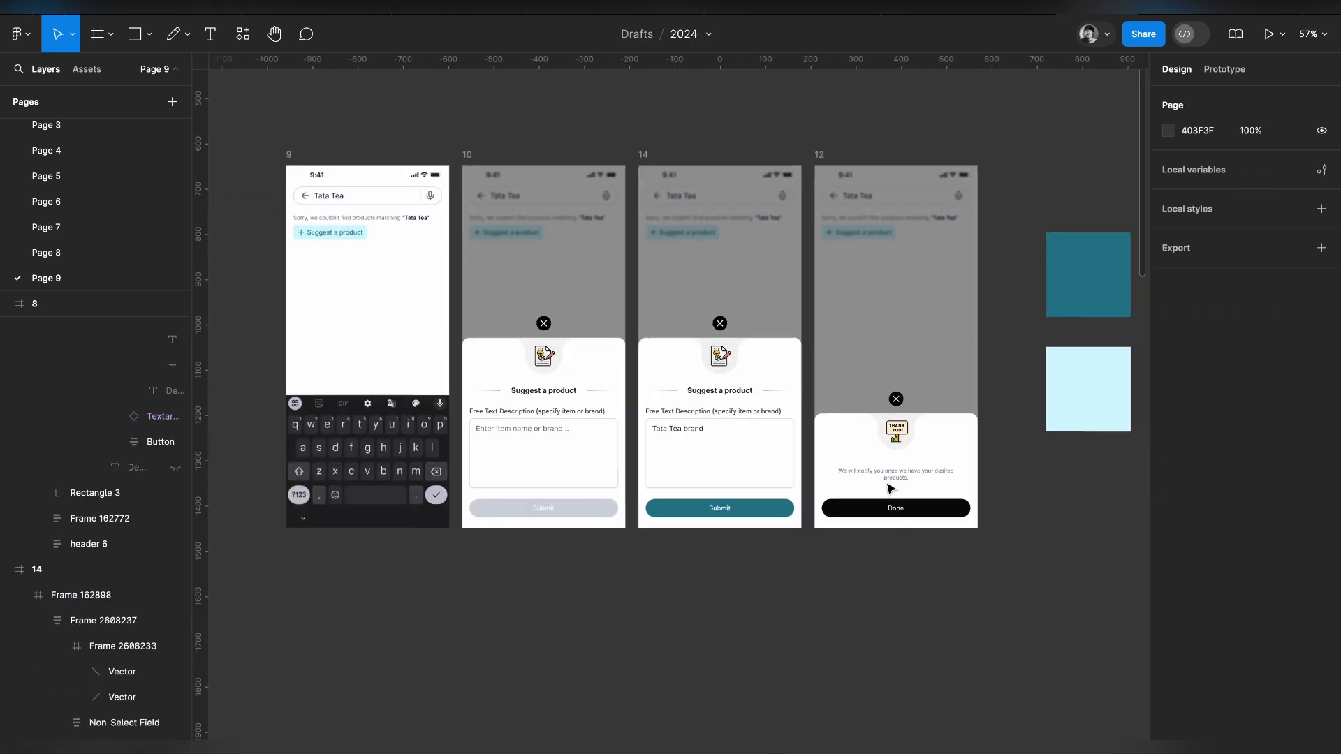
scroll(886, 479, "up", 5)
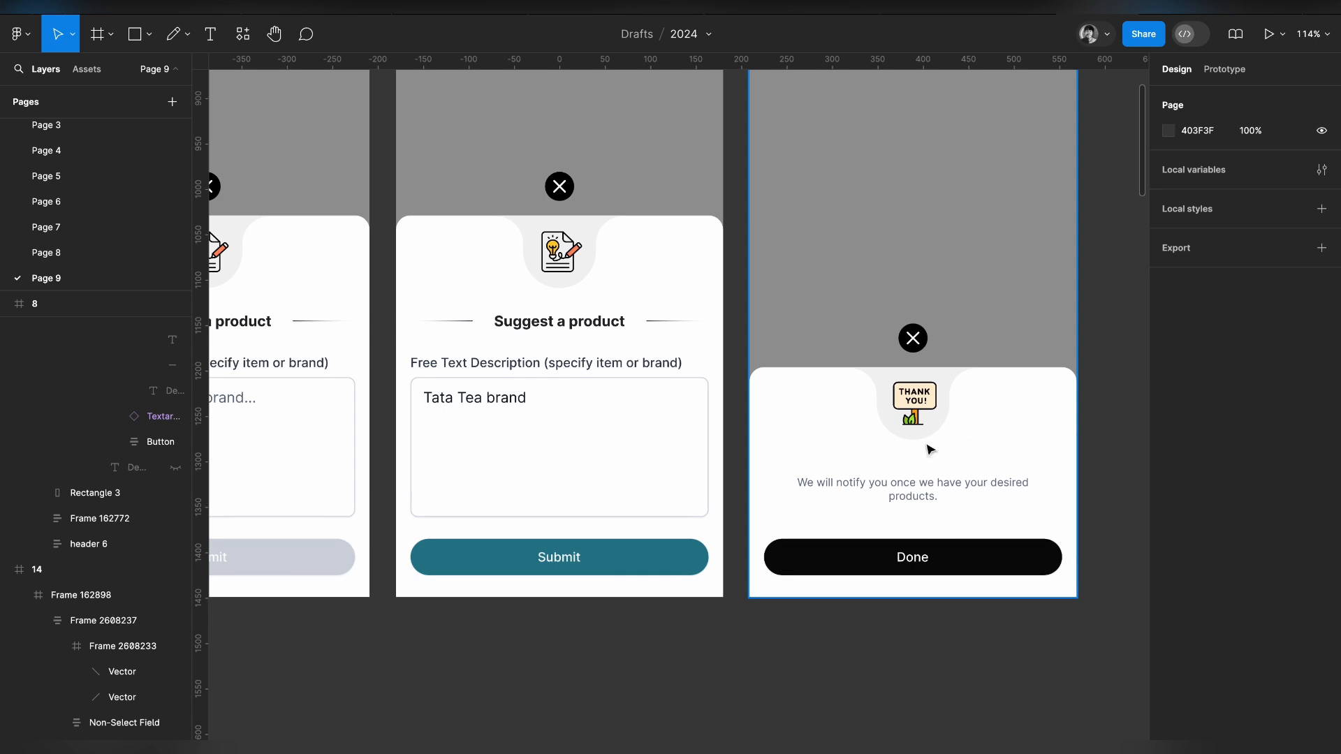
scroll(872, 548, "down", 4)
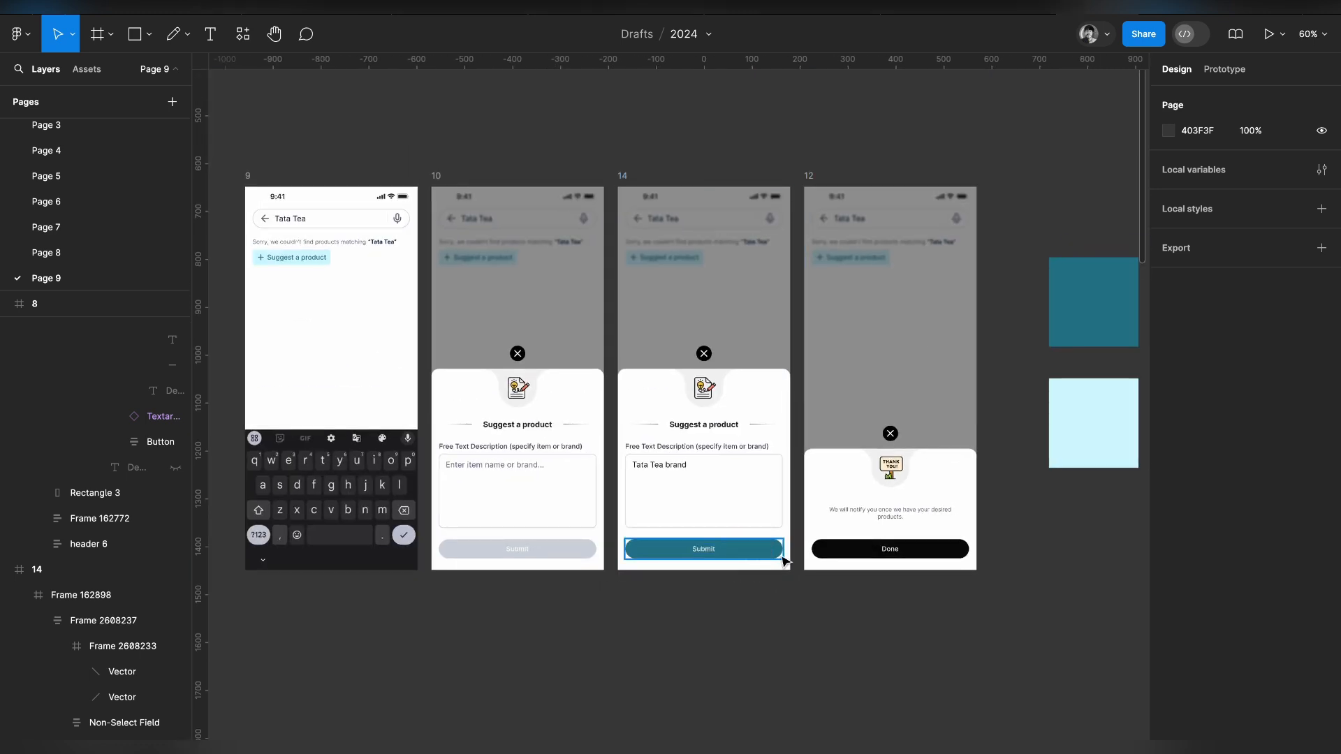
left_click(827, 557)
left_click(826, 557)
left_click(826, 557)
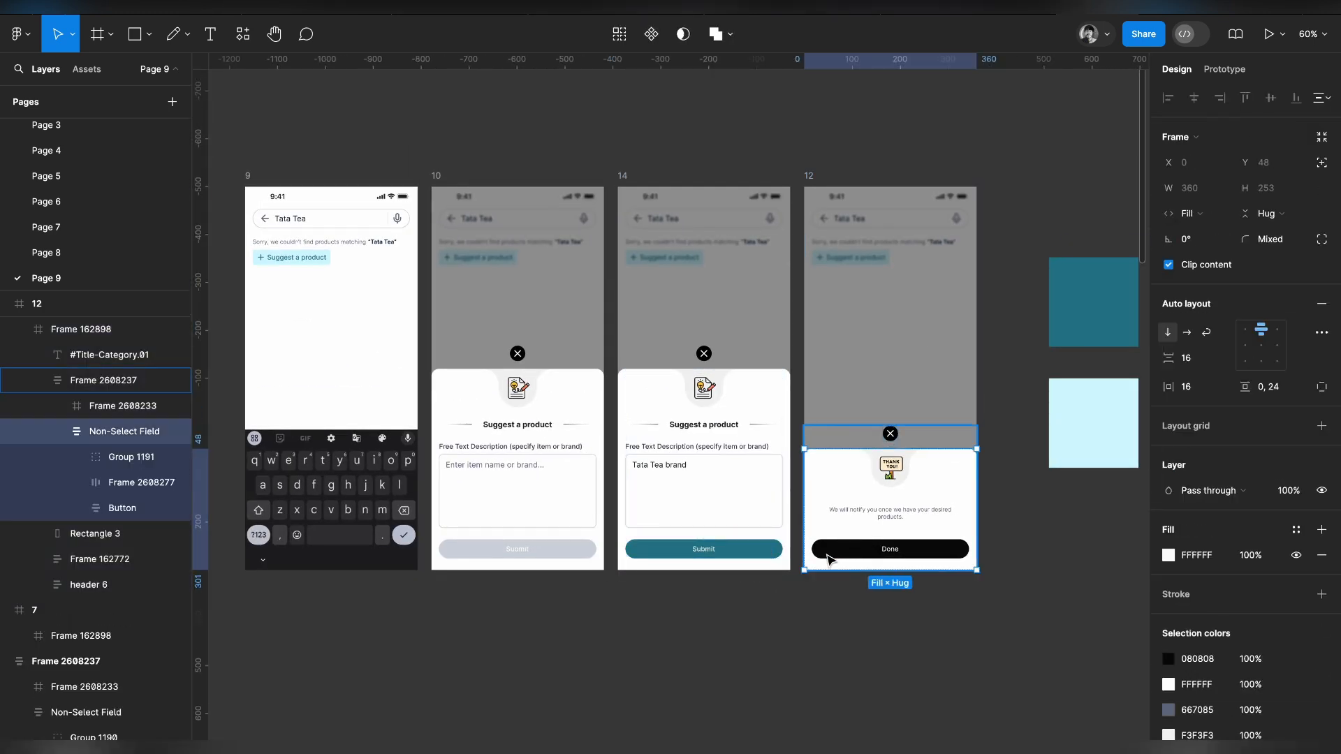
scroll(827, 557, "up", 5)
left_click(828, 559)
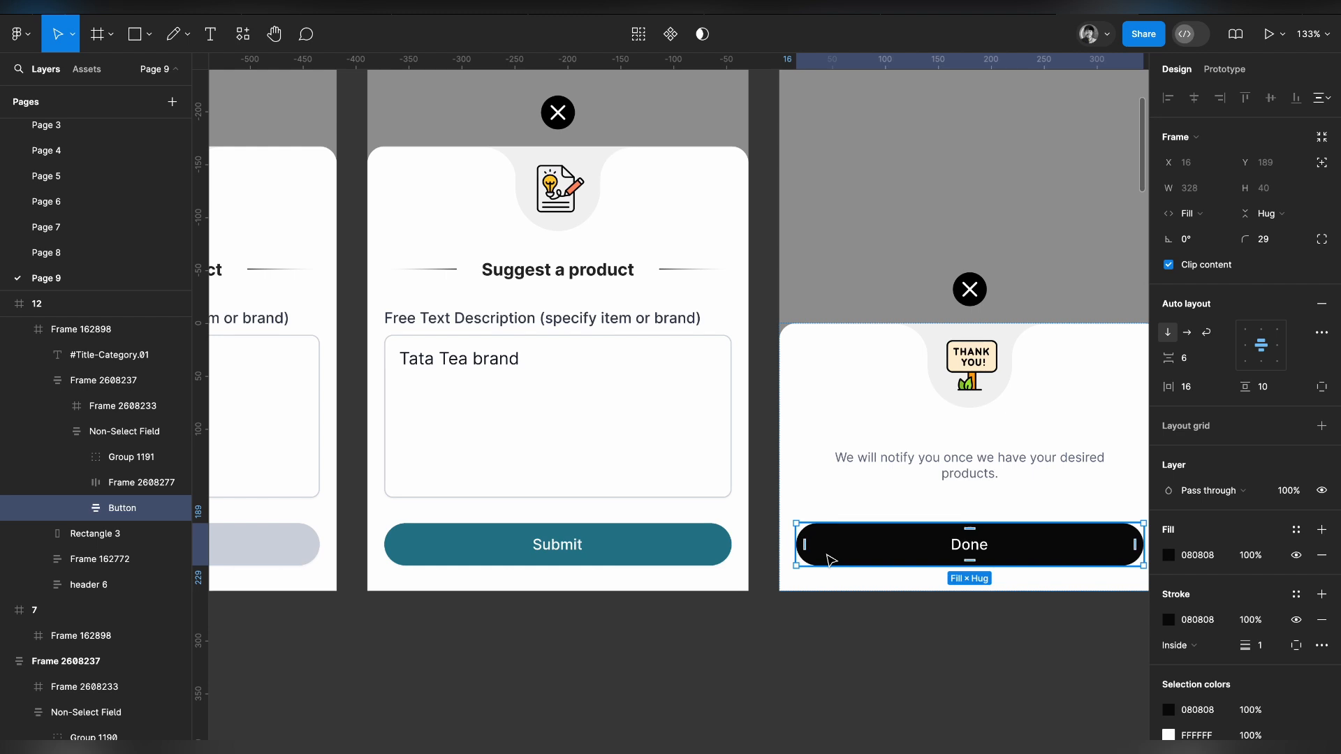
key("i")
left_click(648, 546)
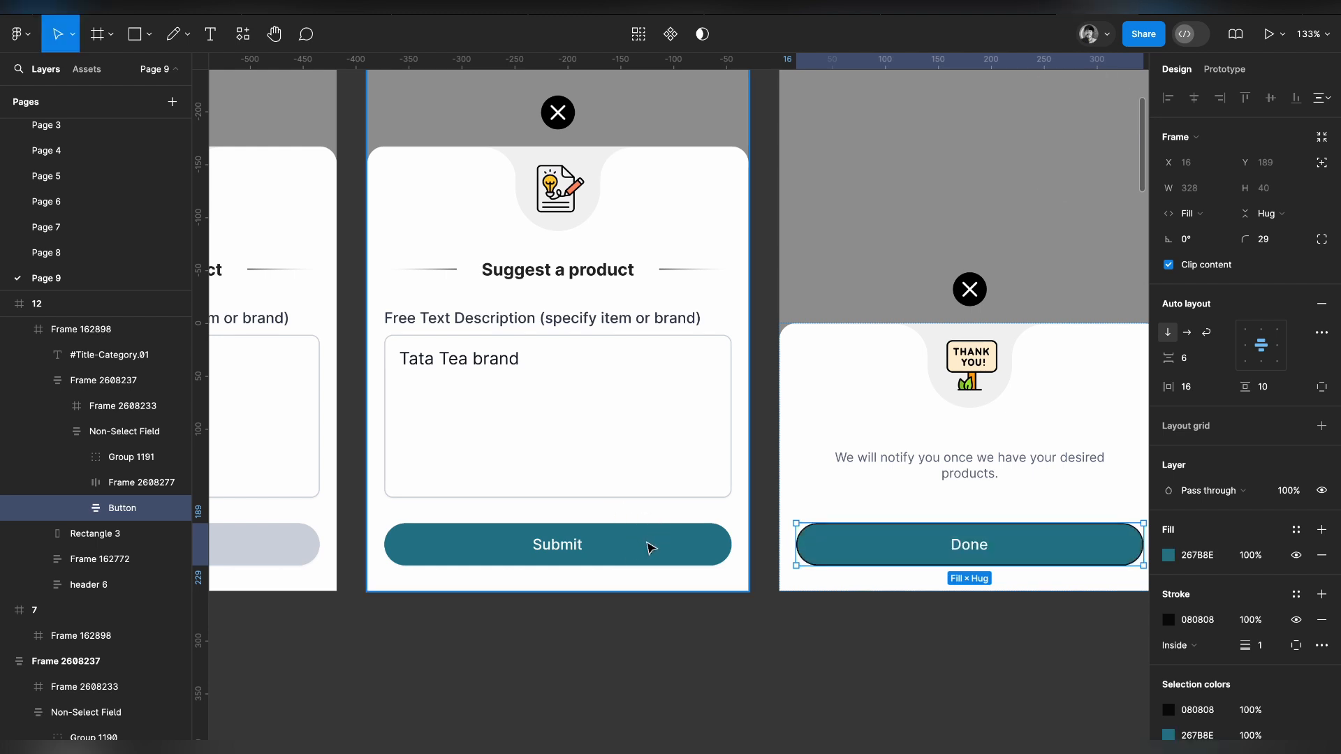
Change the black outline colour of the Done button to 267B8E and review frames 9 to 12.
scroll(649, 548, "down", 5)
left_click(1199, 710)
left_click(1199, 736)
left_click(1202, 710)
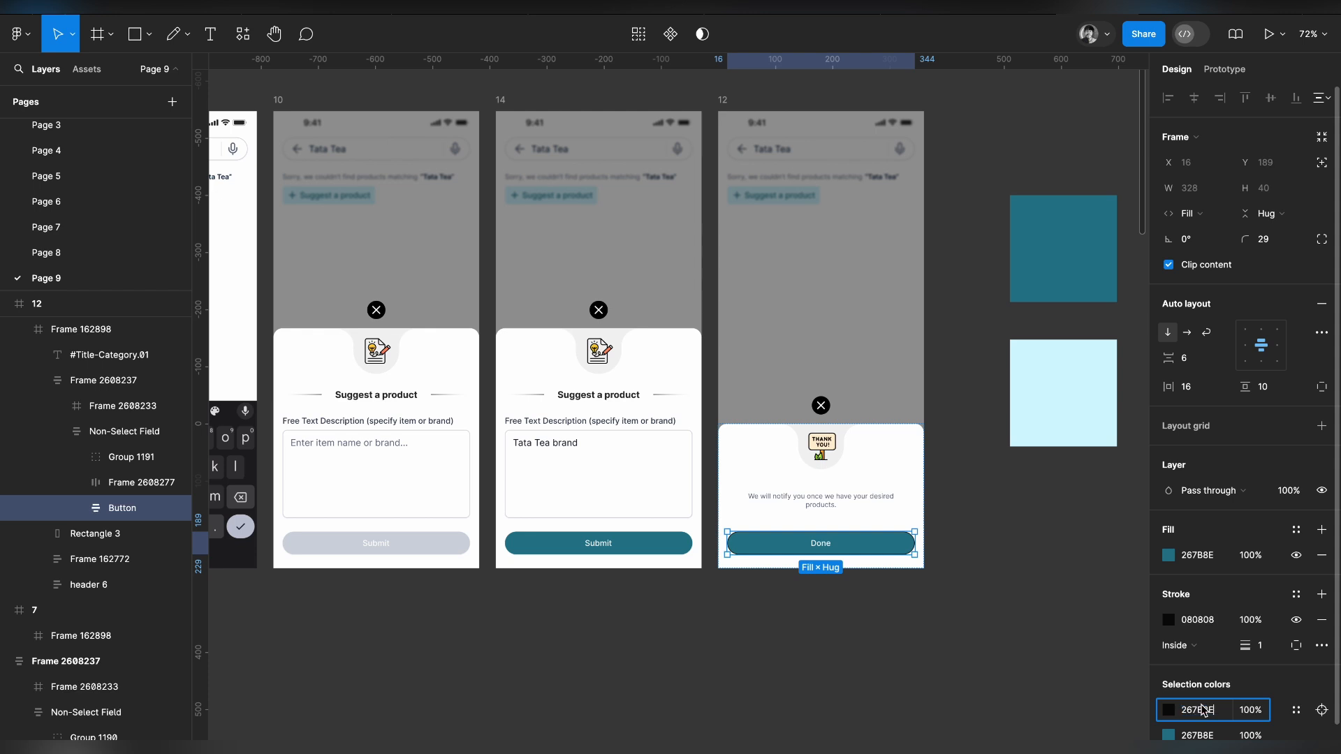
key("Return")
left_click(942, 676)
scroll(940, 676, "left", 3)
scroll(942, 675, "right", 2)
scroll(942, 675, "up", 1)
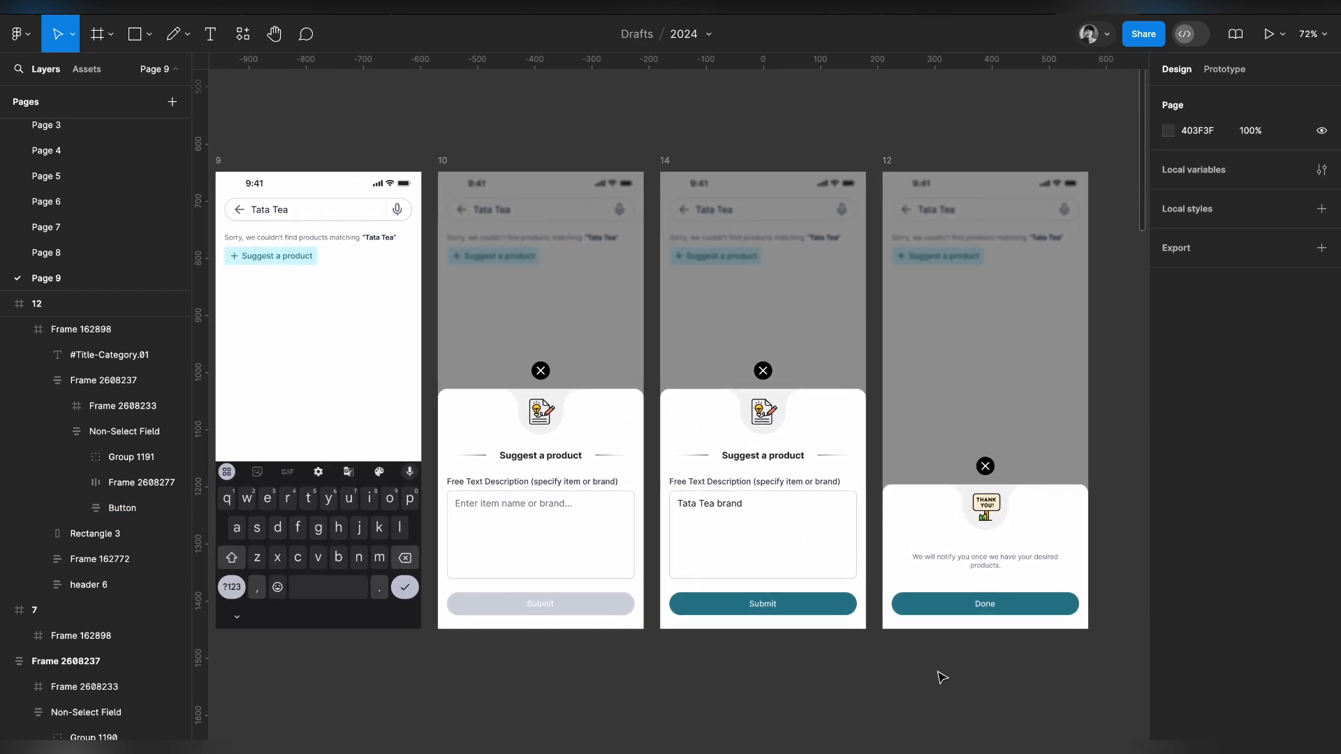